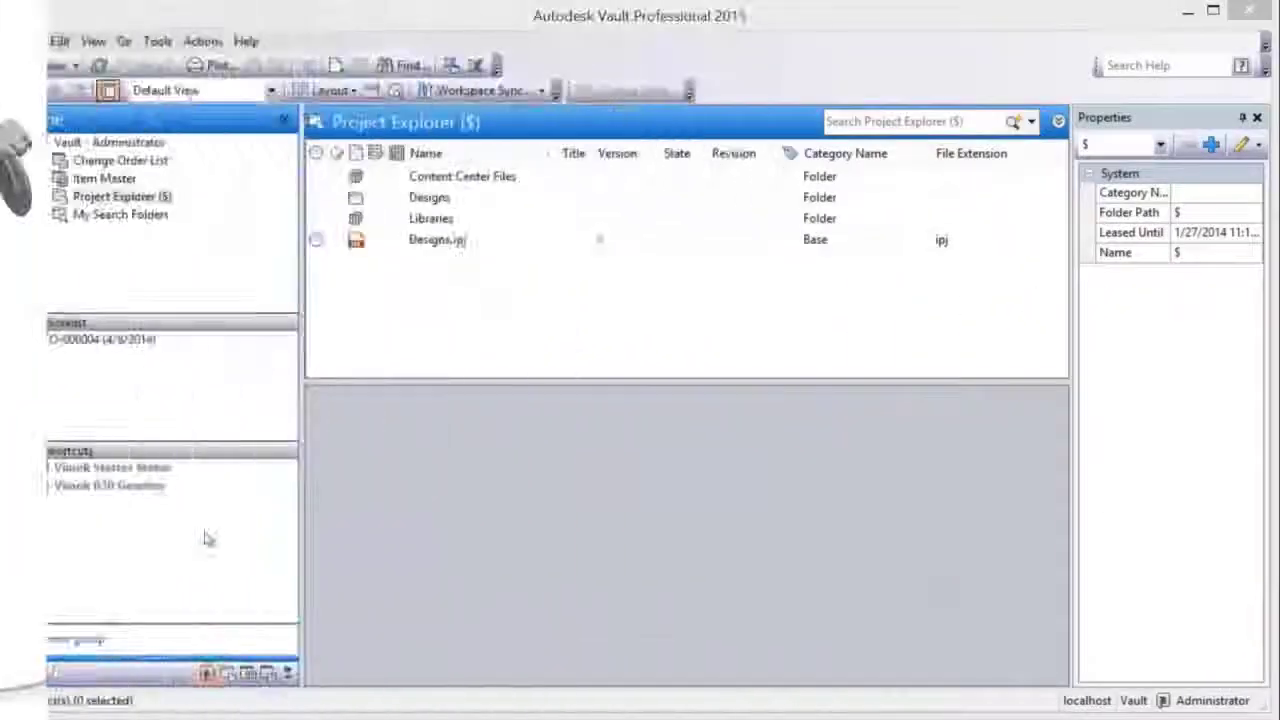
Open 200313.iam from the Vimek 630 Gearbox shortcut in Design Review via its preview
click(22, 486)
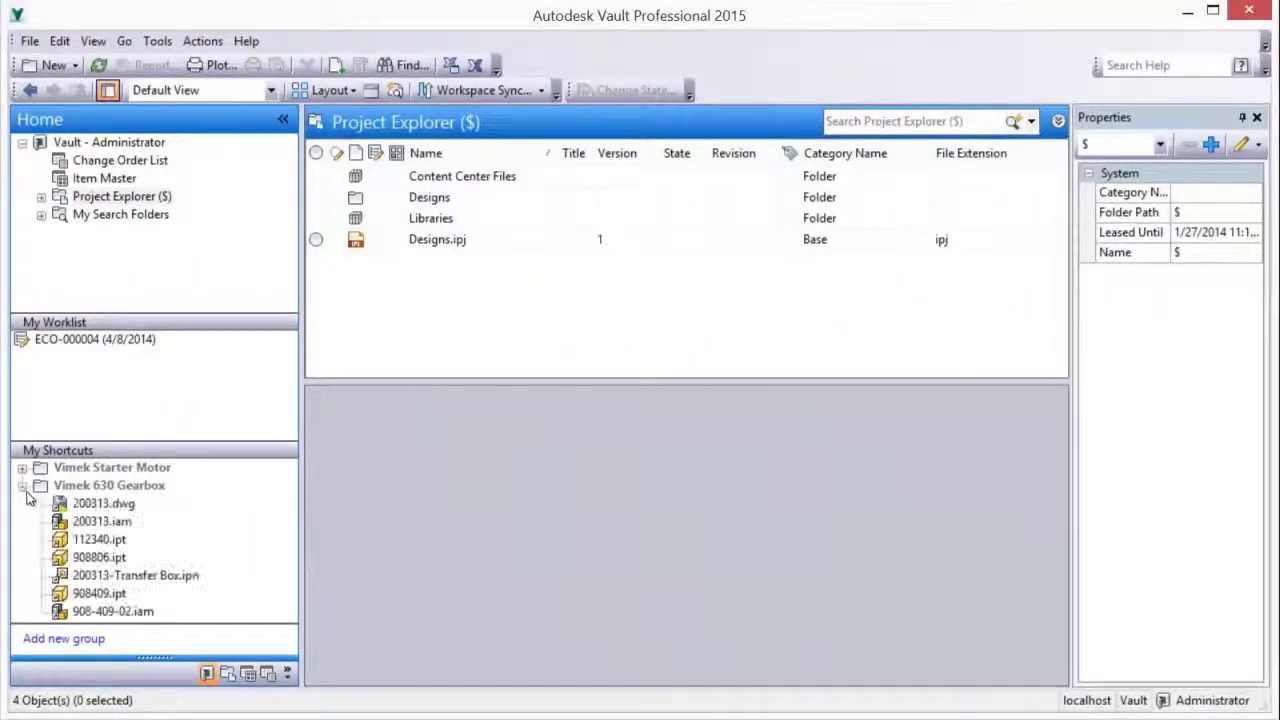
click(88, 522)
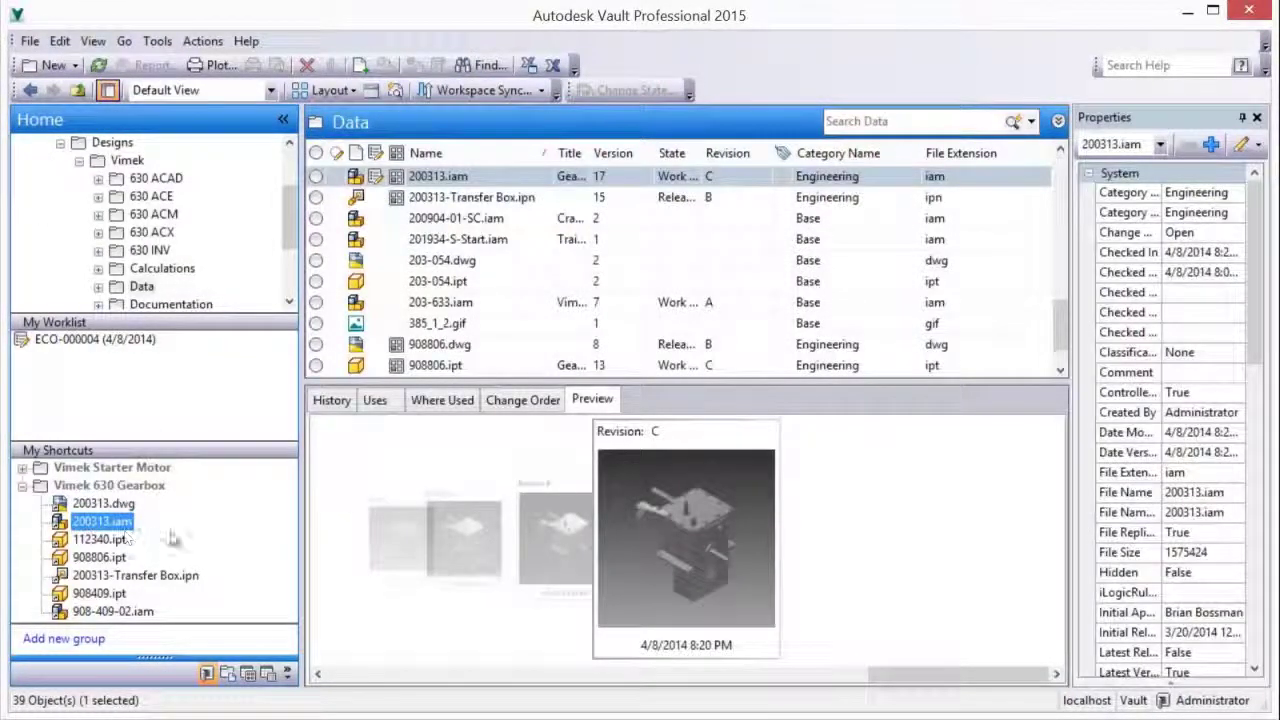
click(679, 490)
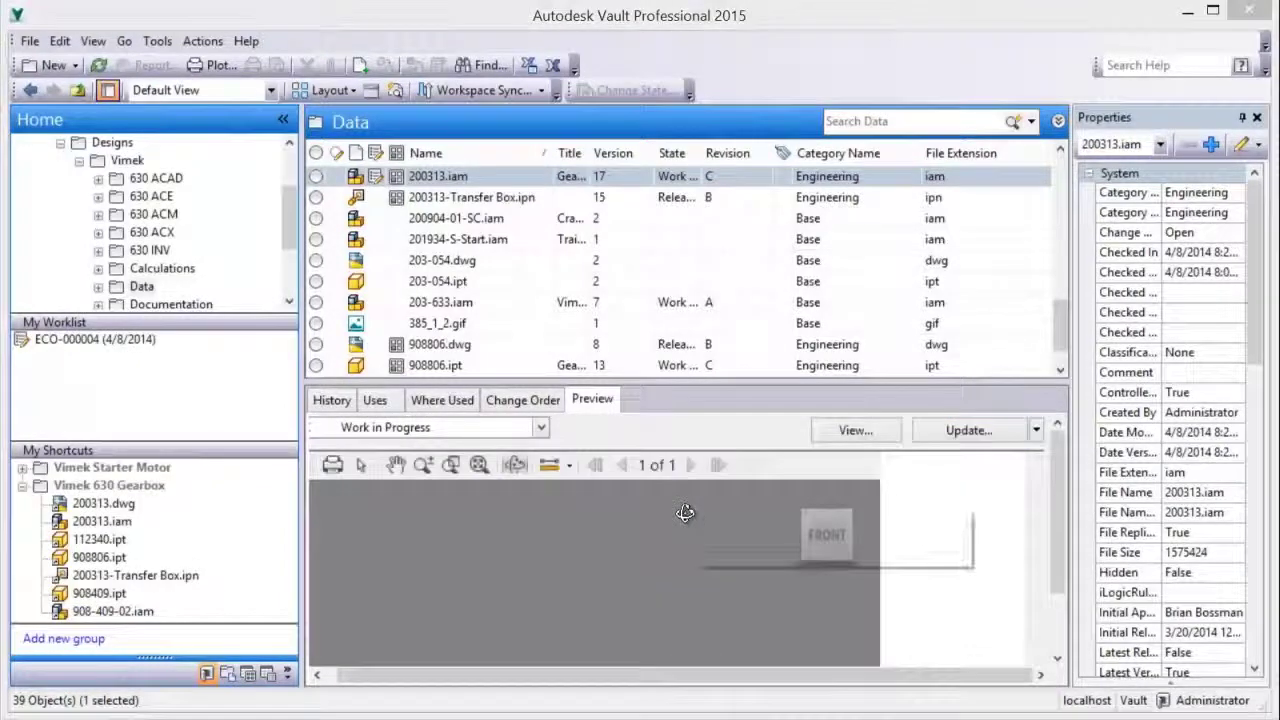
right_click(686, 514)
click(736, 522)
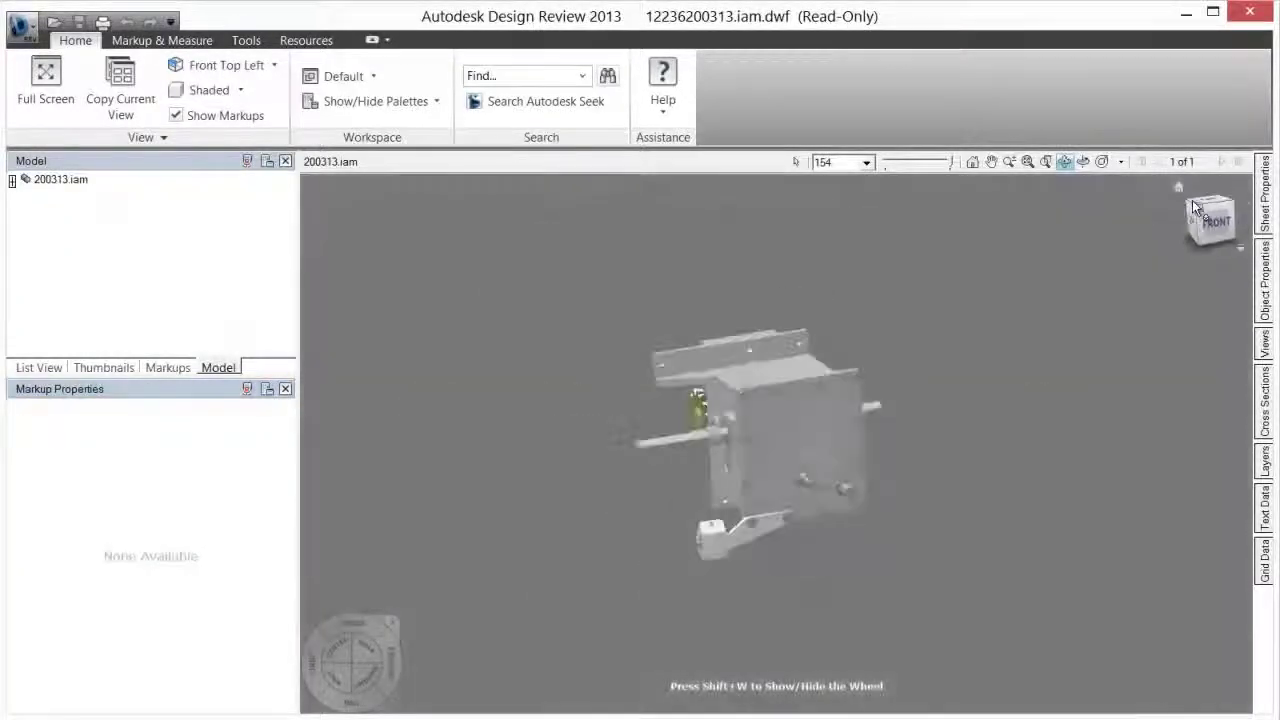
Zoom the model, switch to Select, and identify the front plate as 112340:1
scroll(791, 472, up, 5)
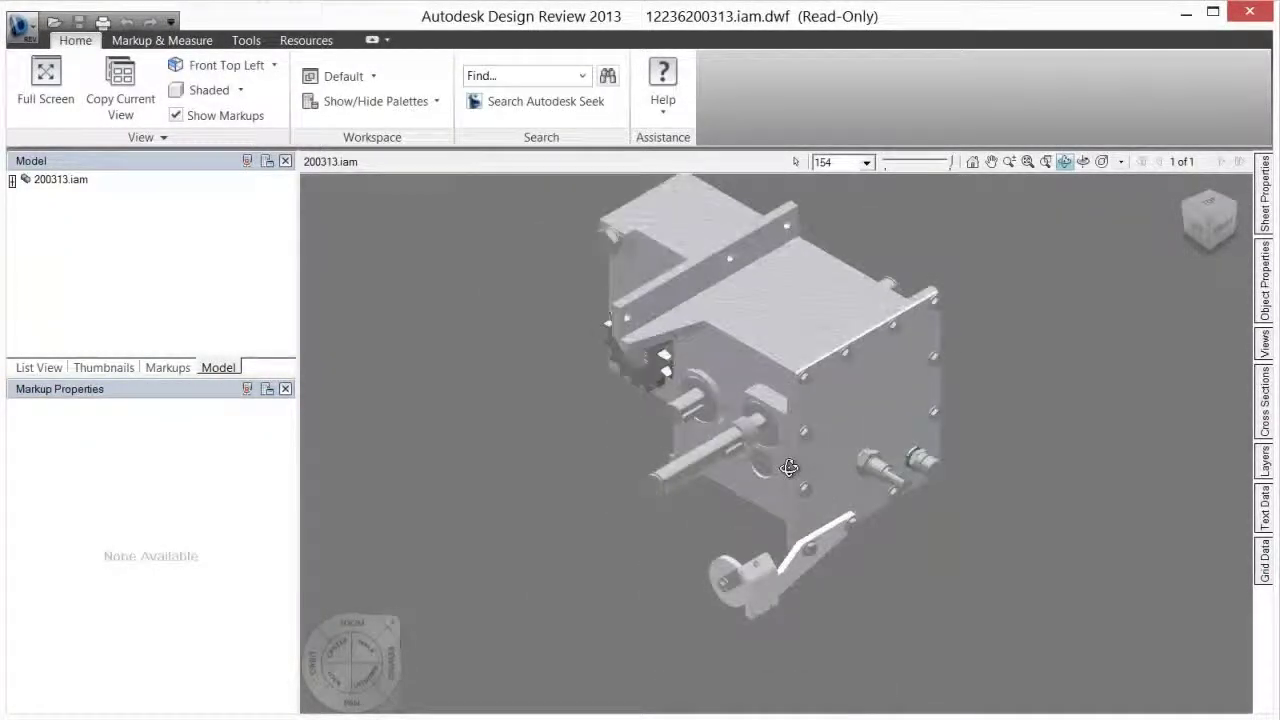
scroll(506, 383, down, 3)
right_click(506, 383)
click(534, 395)
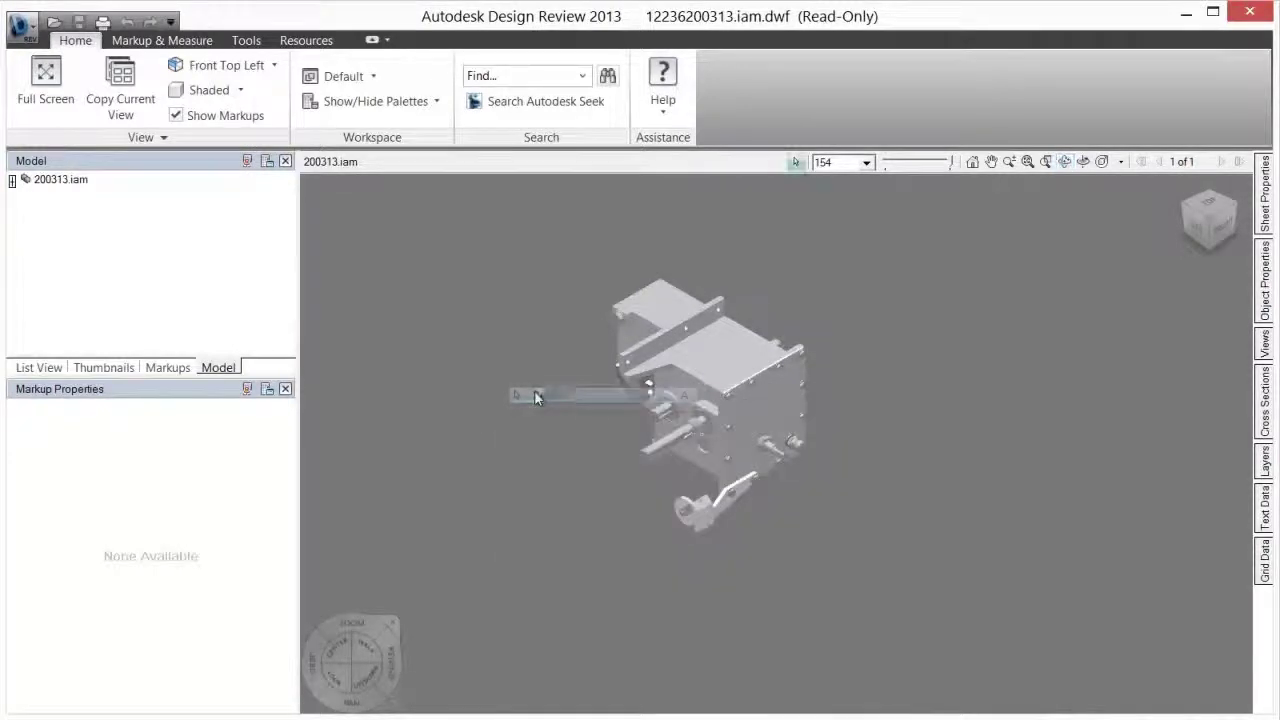
scroll(798, 408, up, 2)
click(798, 408)
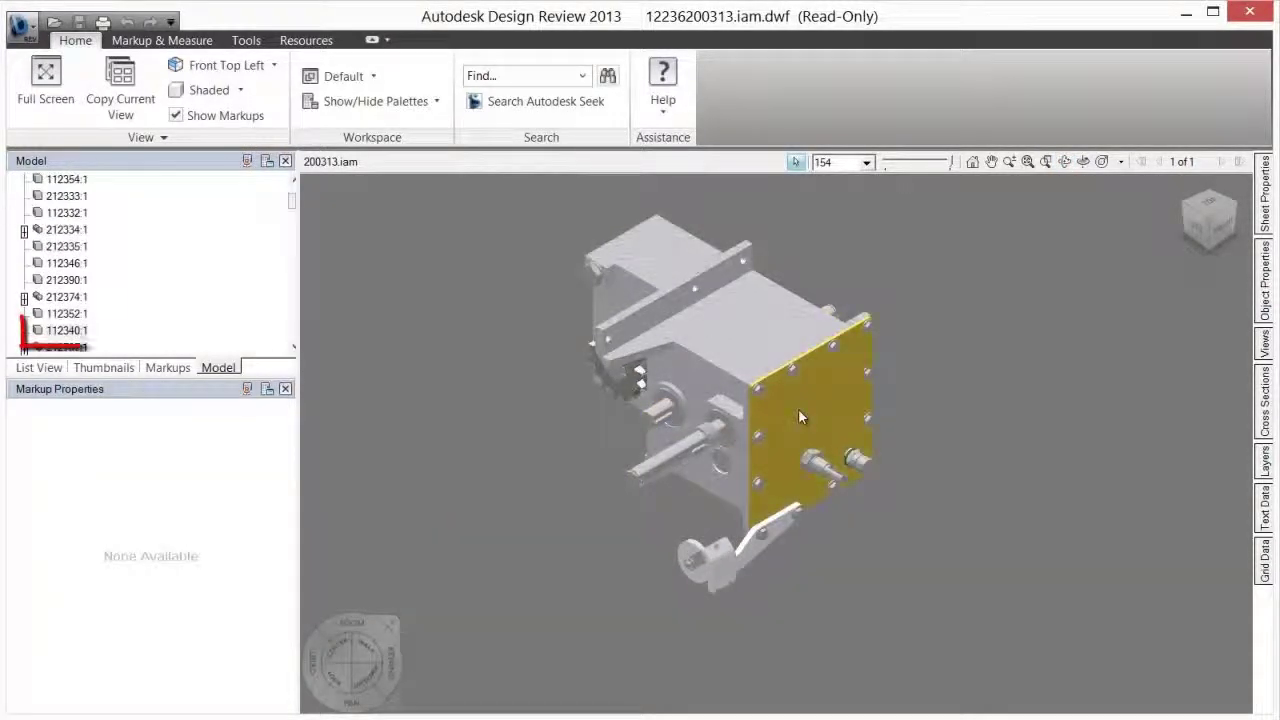
click(86, 334)
Identify the housing (908806:1), lever (908409:1) and side plate, then minimize Design Review
click(686, 327)
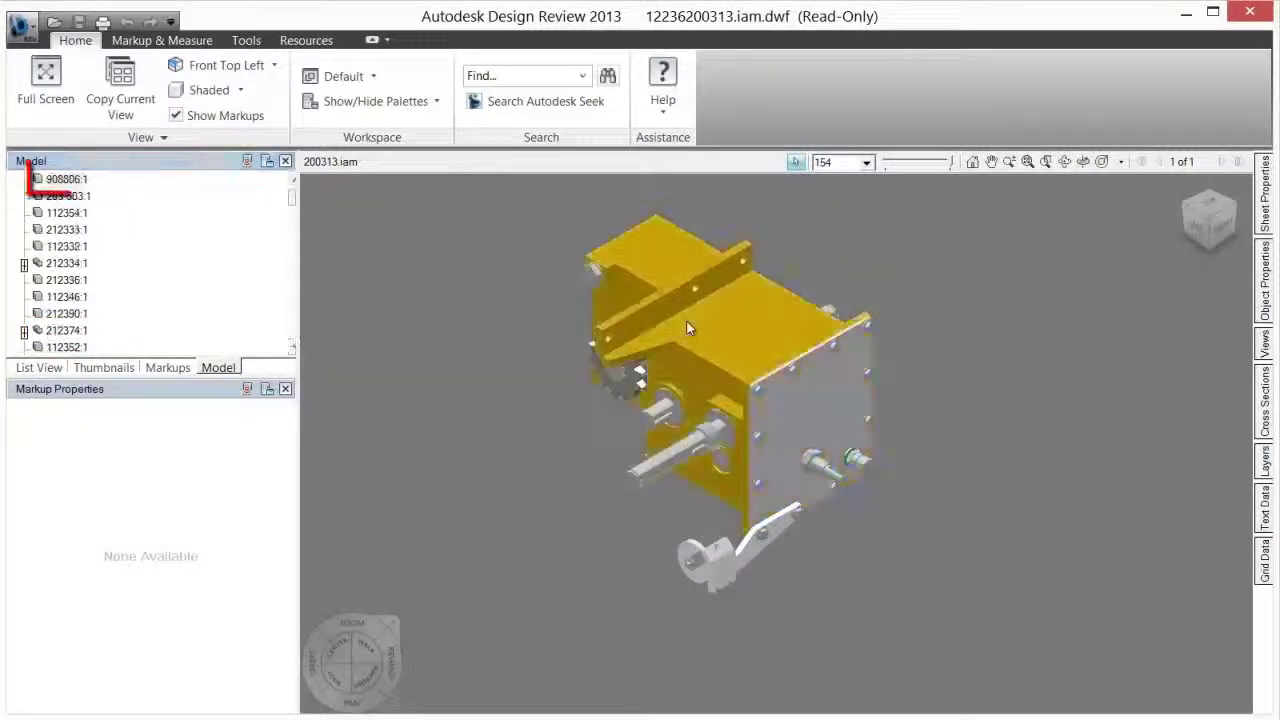
click(77, 182)
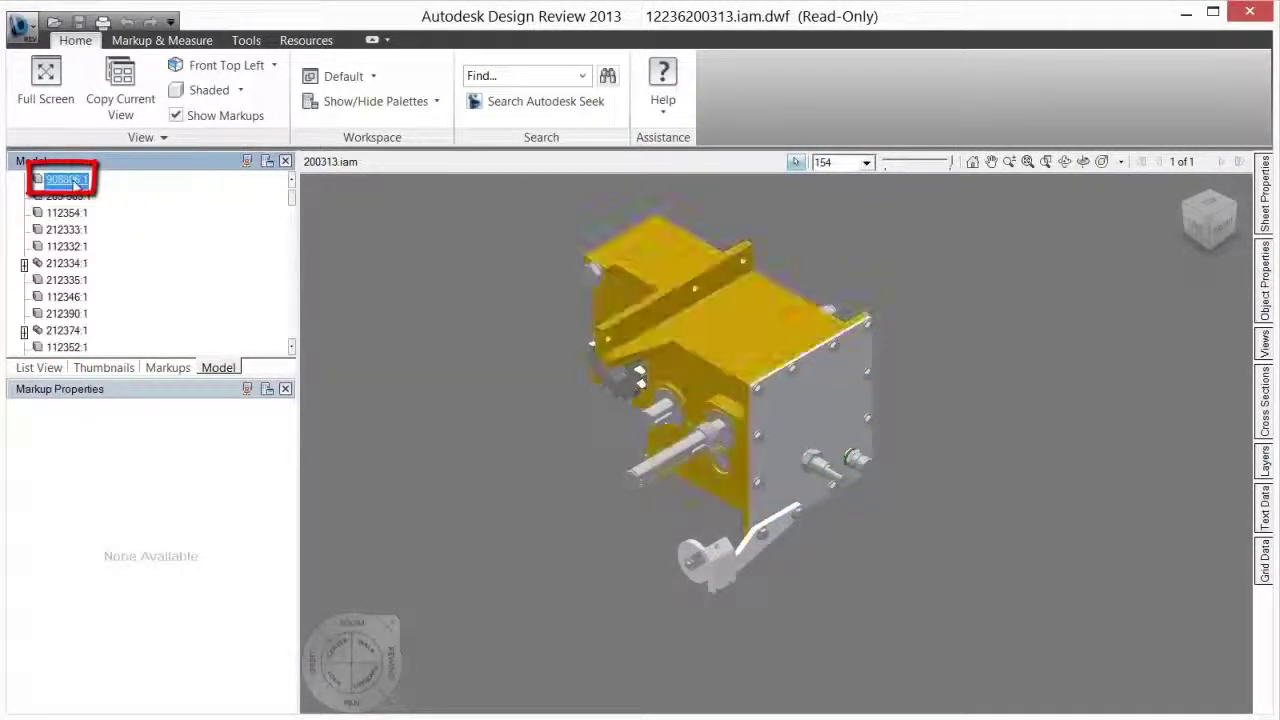
click(749, 545)
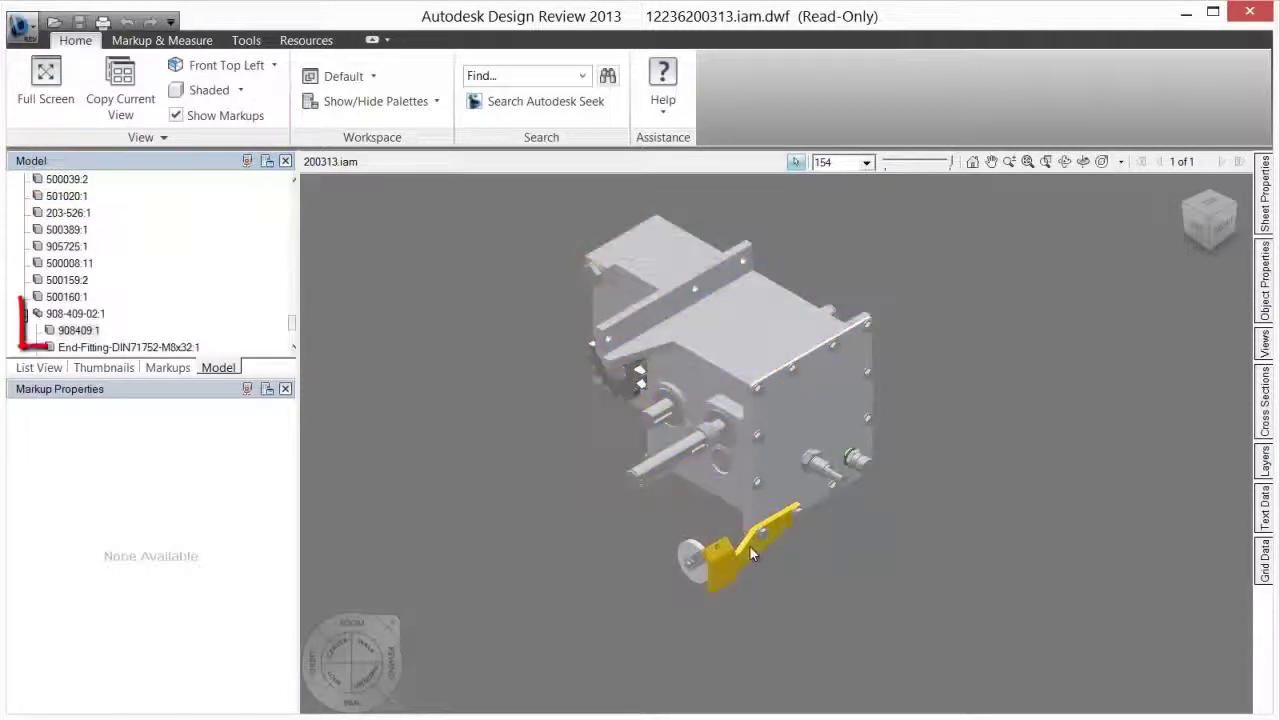
click(86, 335)
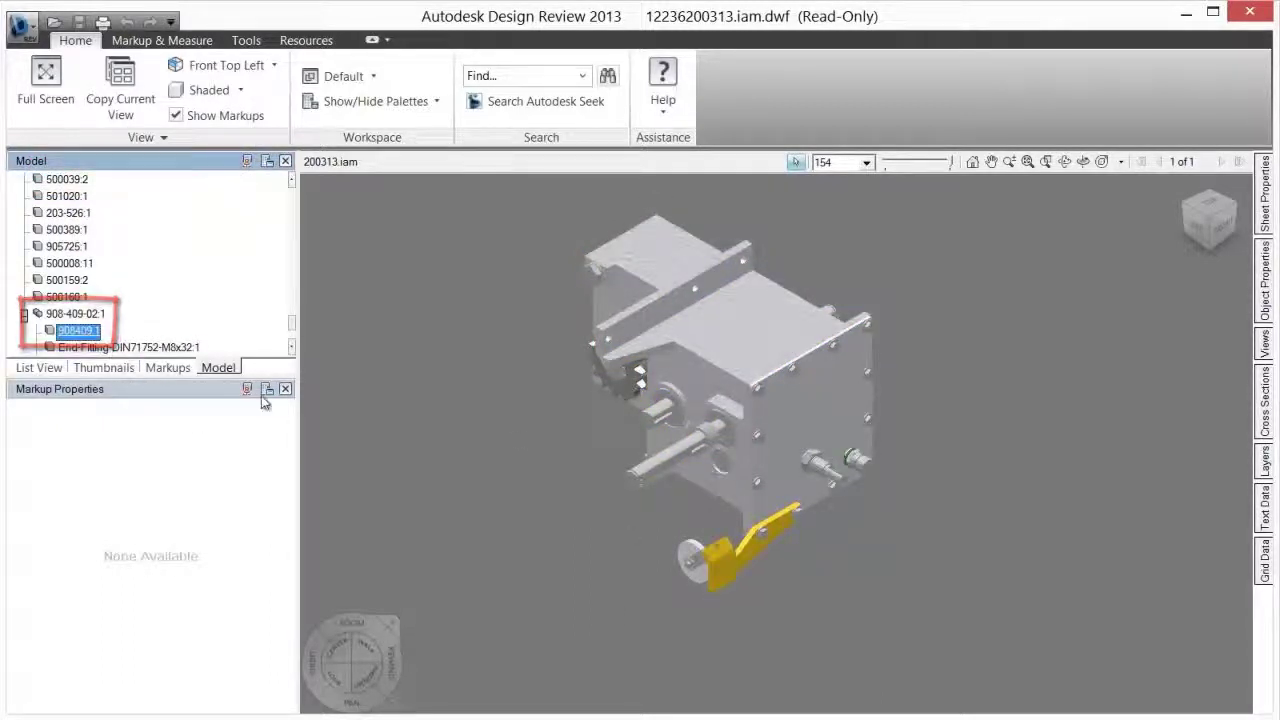
click(818, 392)
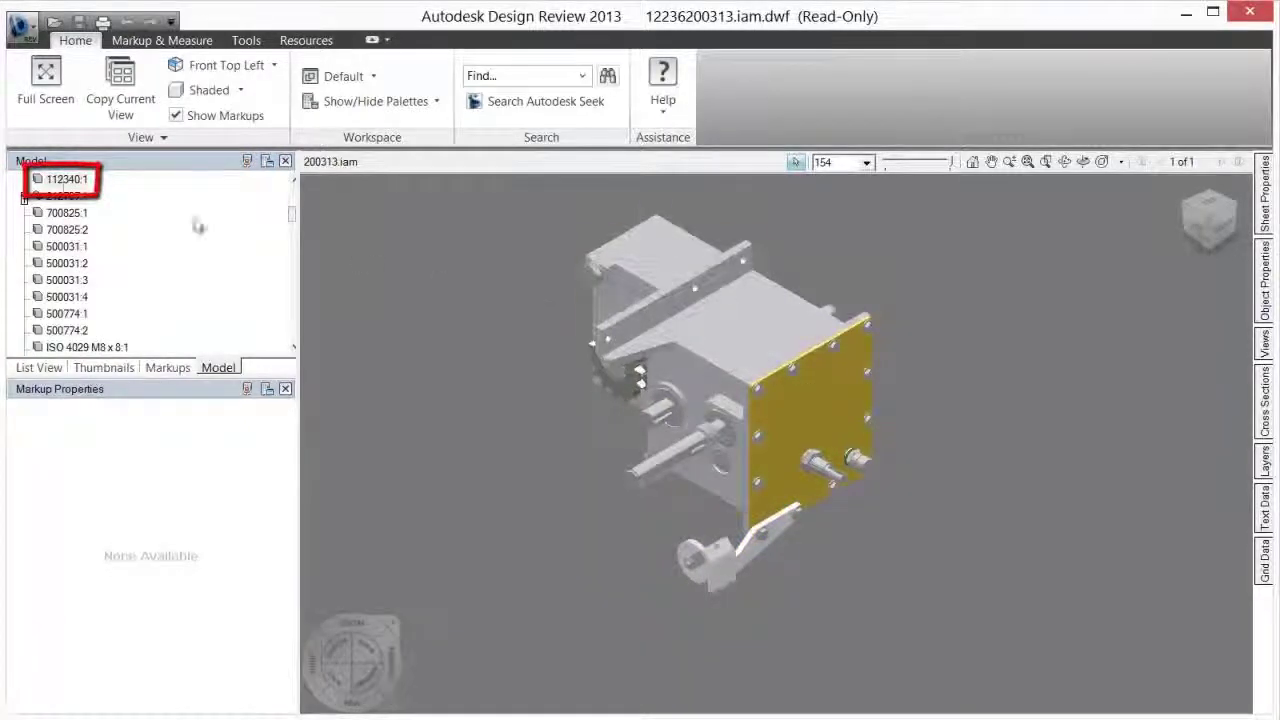
click(58, 184)
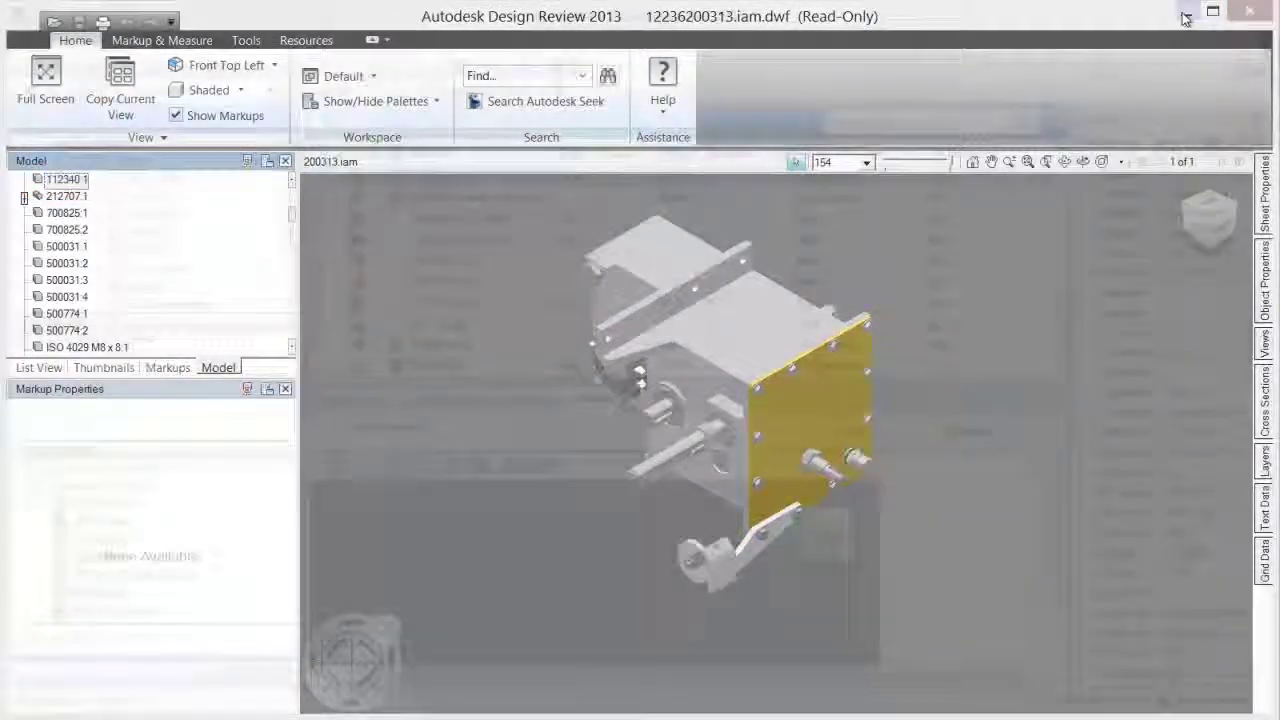
click(1185, 13)
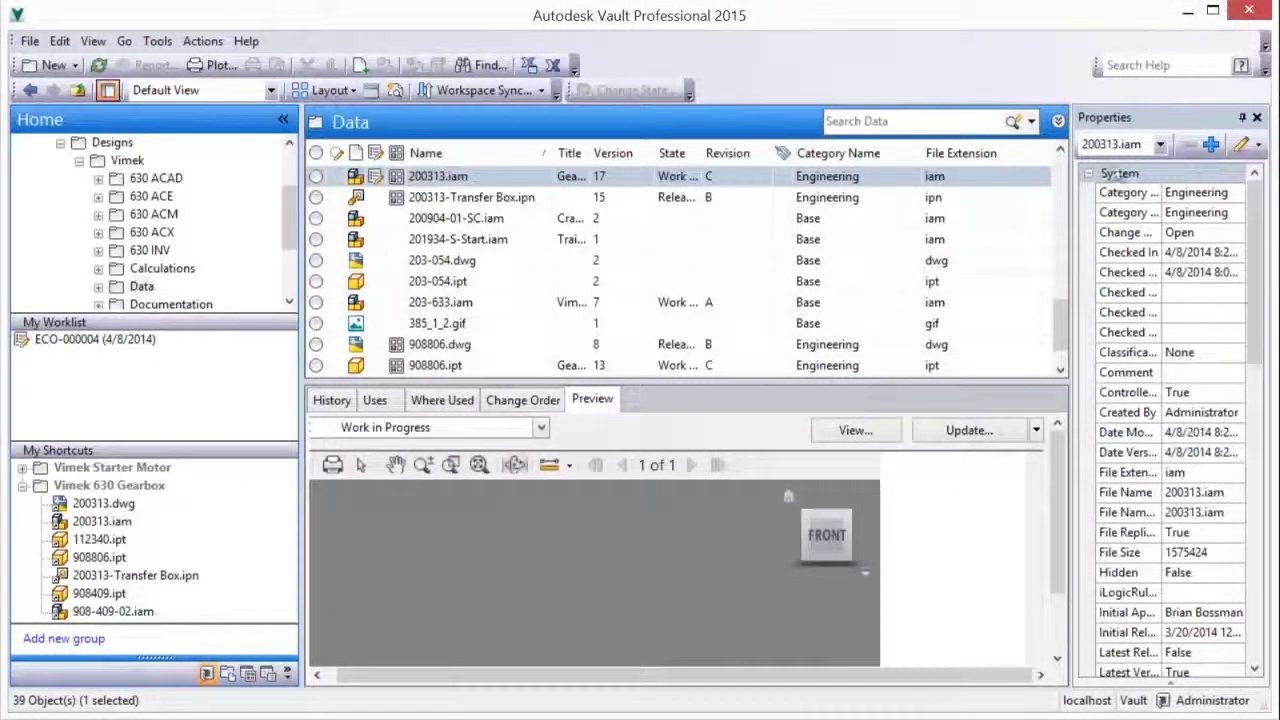
Start a Copy Design of the 112340.ipt lid part
drag(1062, 318, 1062, 280)
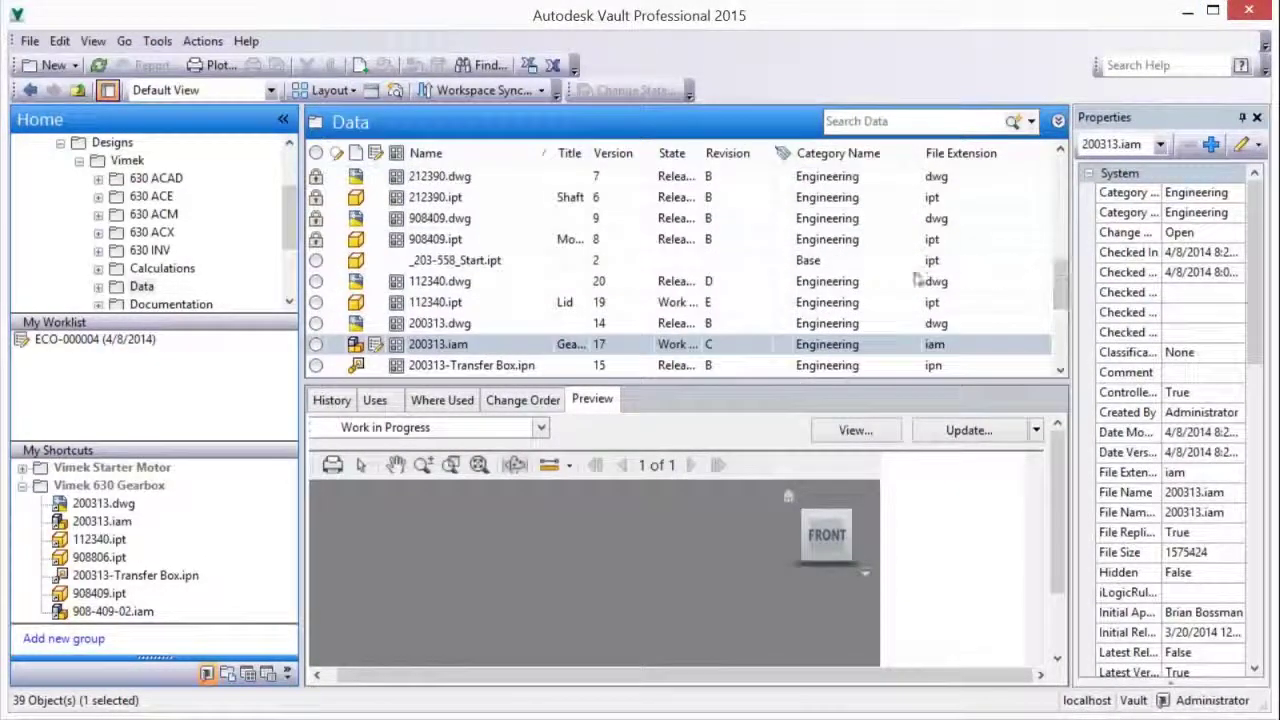
click(445, 305)
right_click(465, 305)
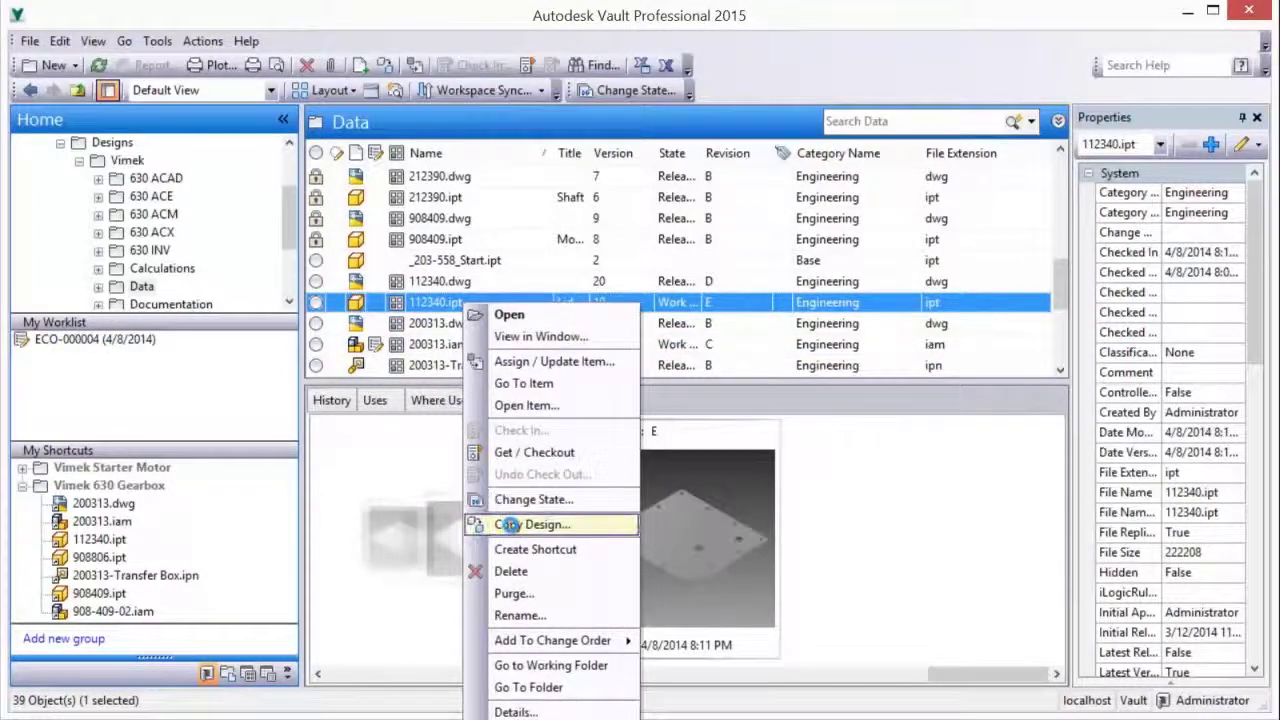
click(505, 524)
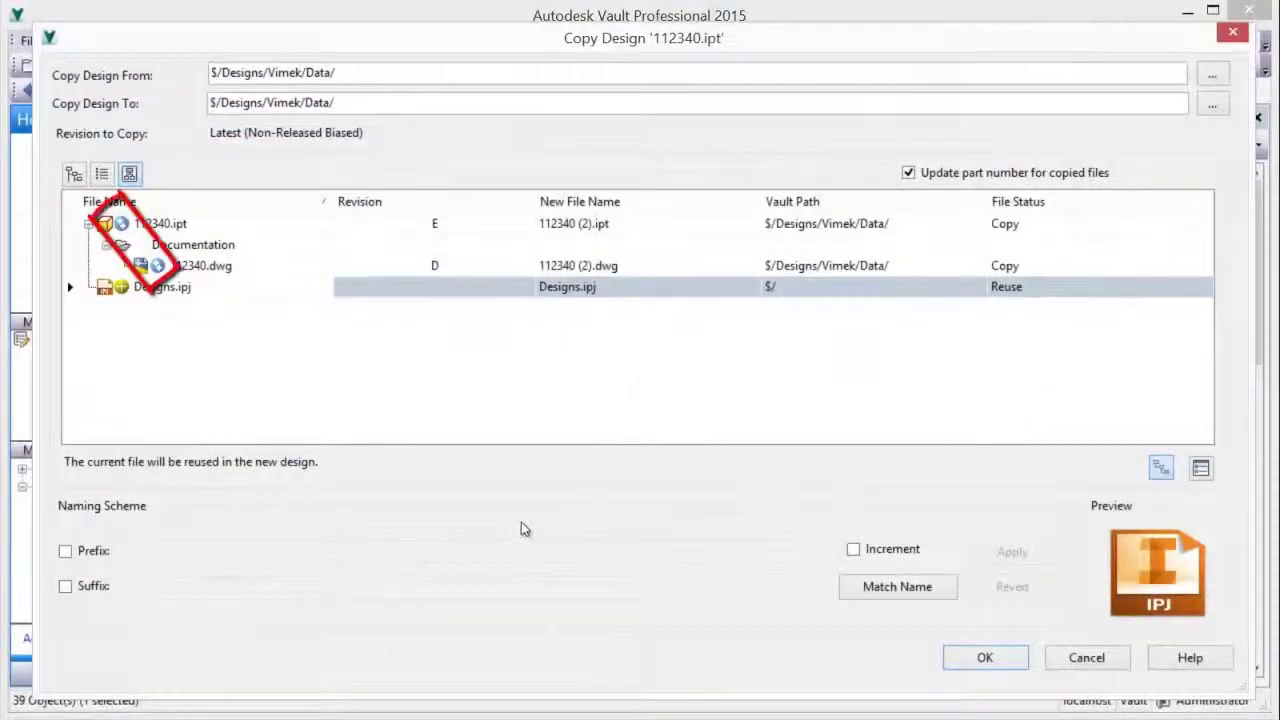
Create a new folder 636 under Designs/Vimek as the copy destination
click(1215, 107)
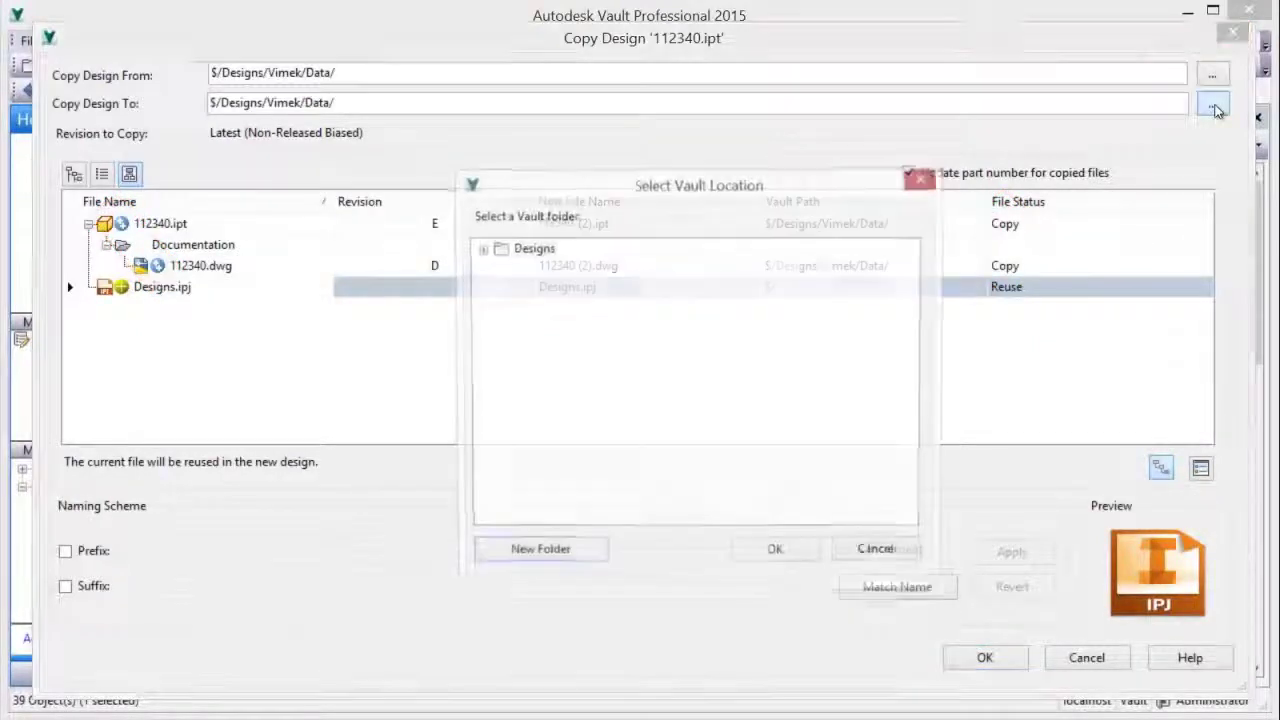
click(480, 249)
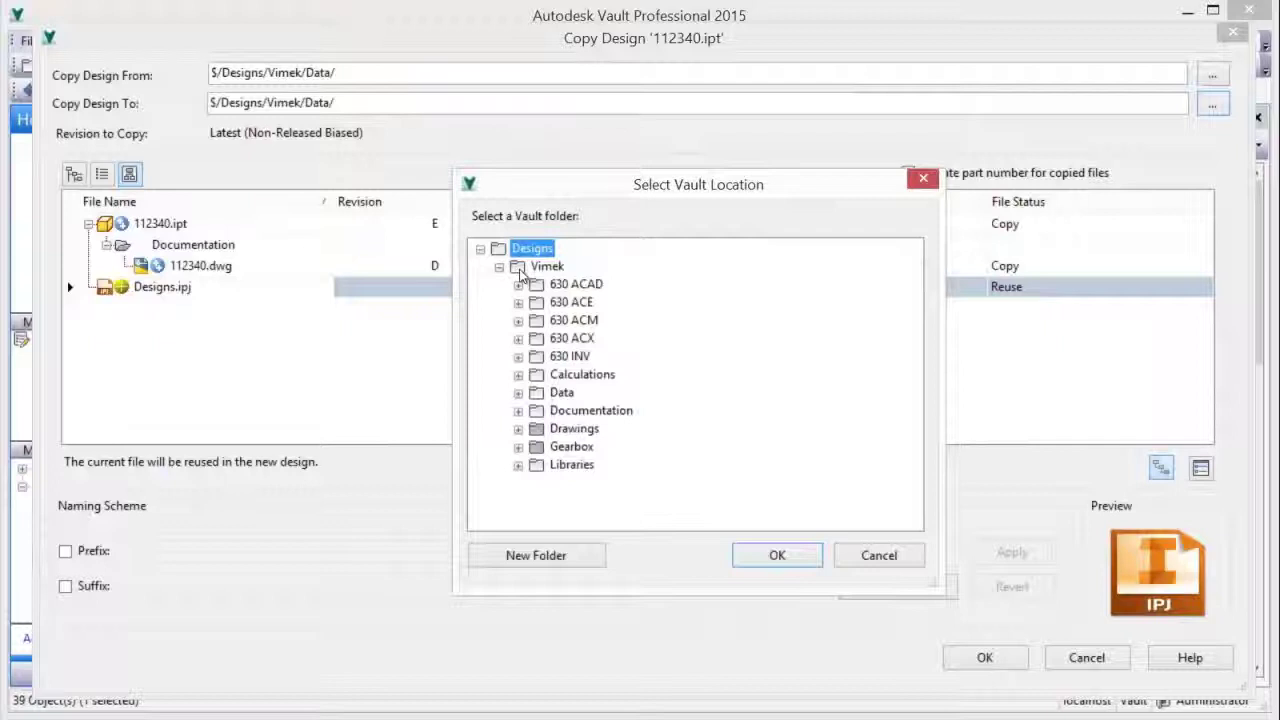
click(545, 266)
click(557, 555)
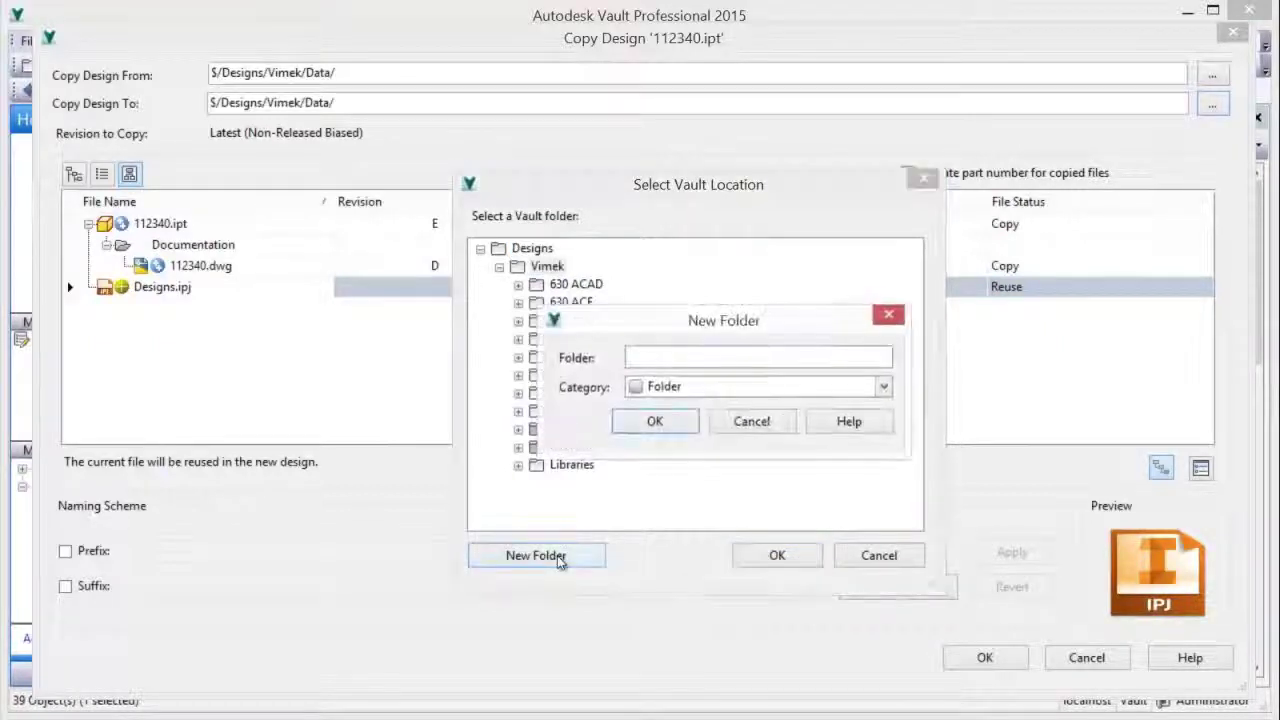
text(636)
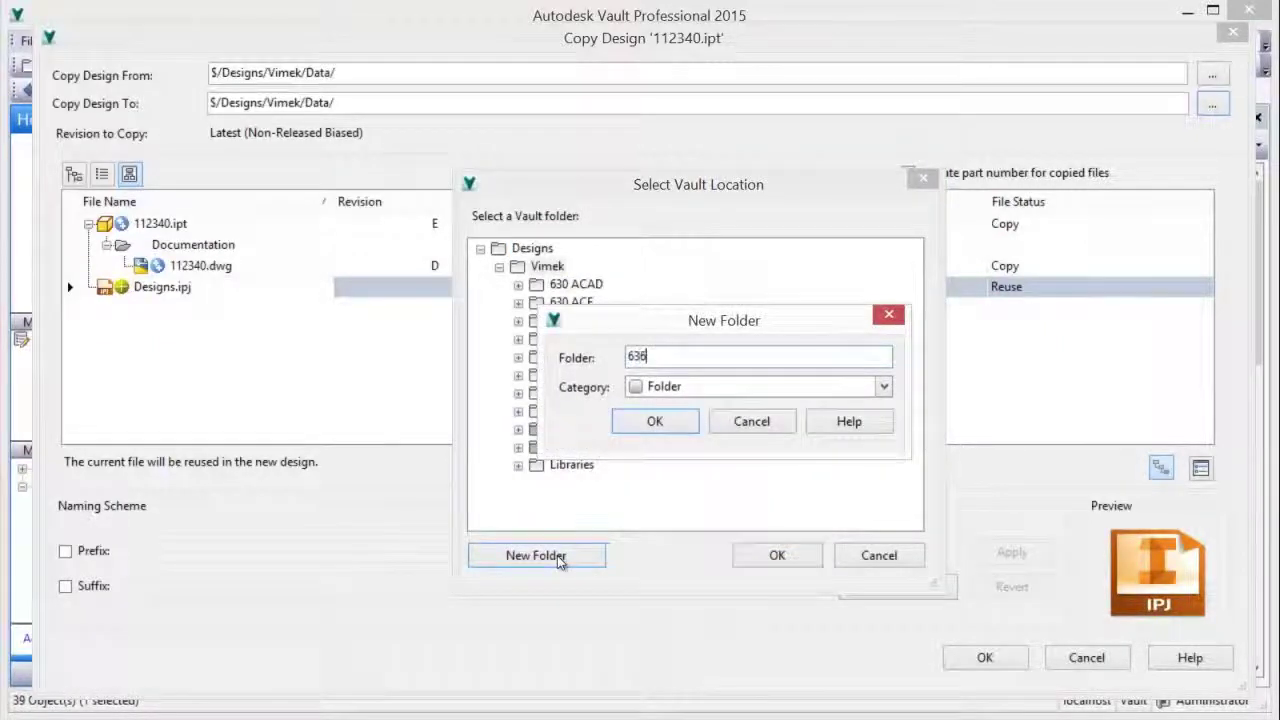
click(676, 421)
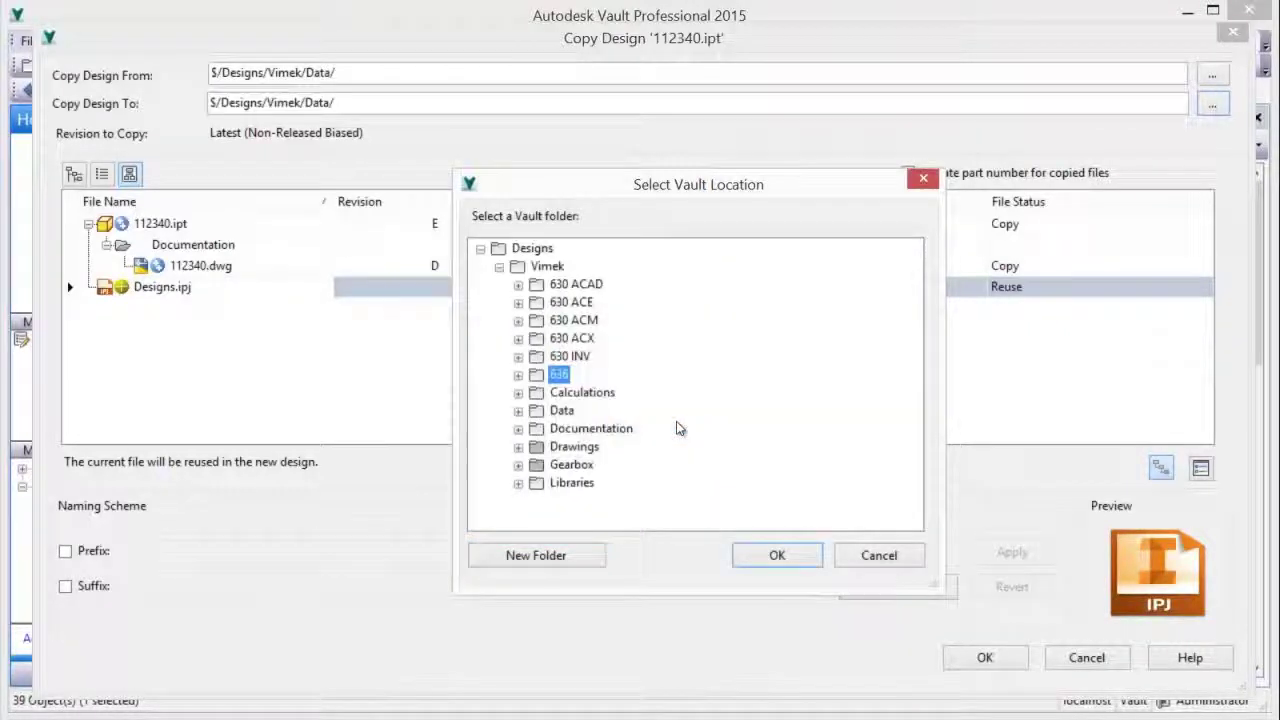
click(760, 555)
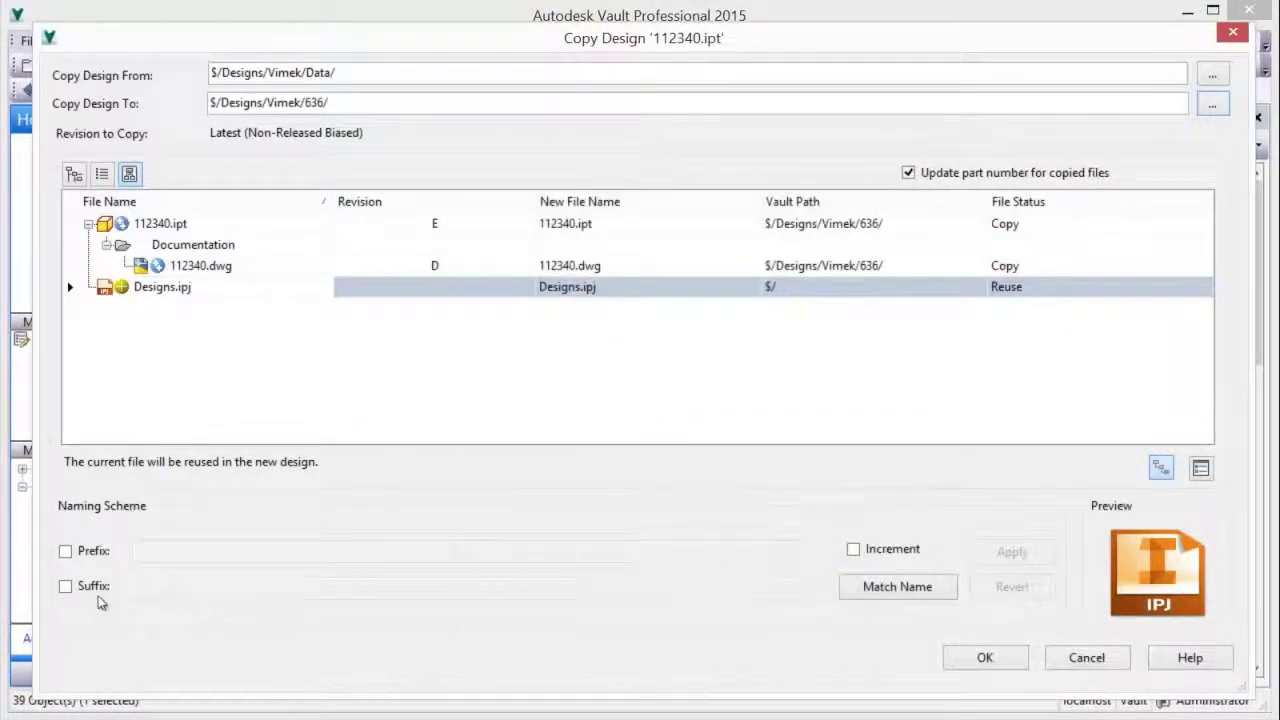
Apply the -636 suffix to the new file names and create the copies
click(66, 587)
text(-636)
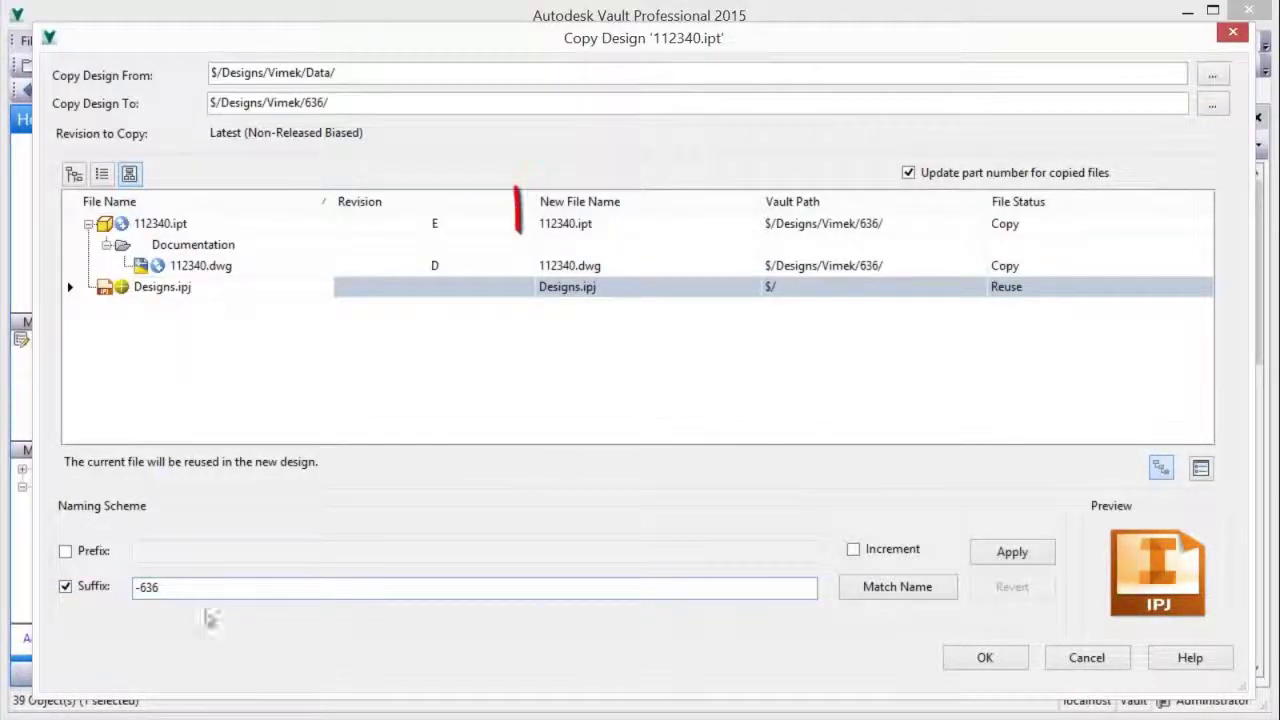
click(1002, 561)
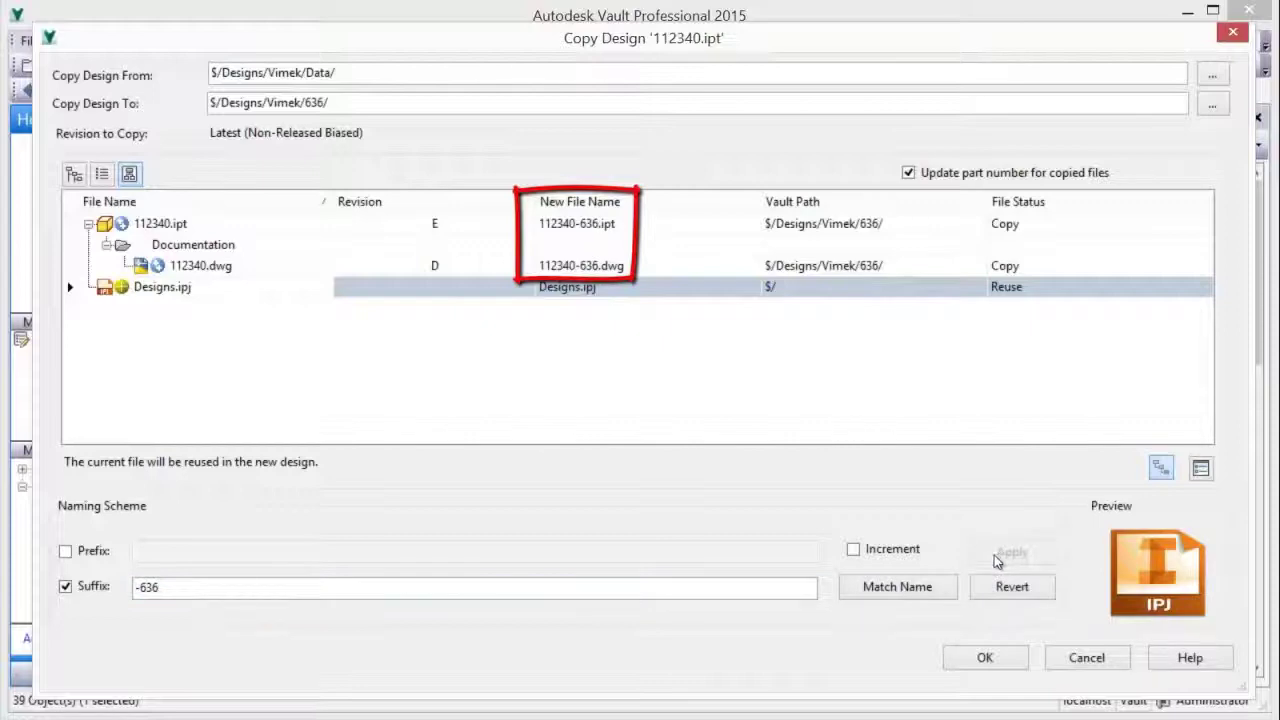
click(982, 658)
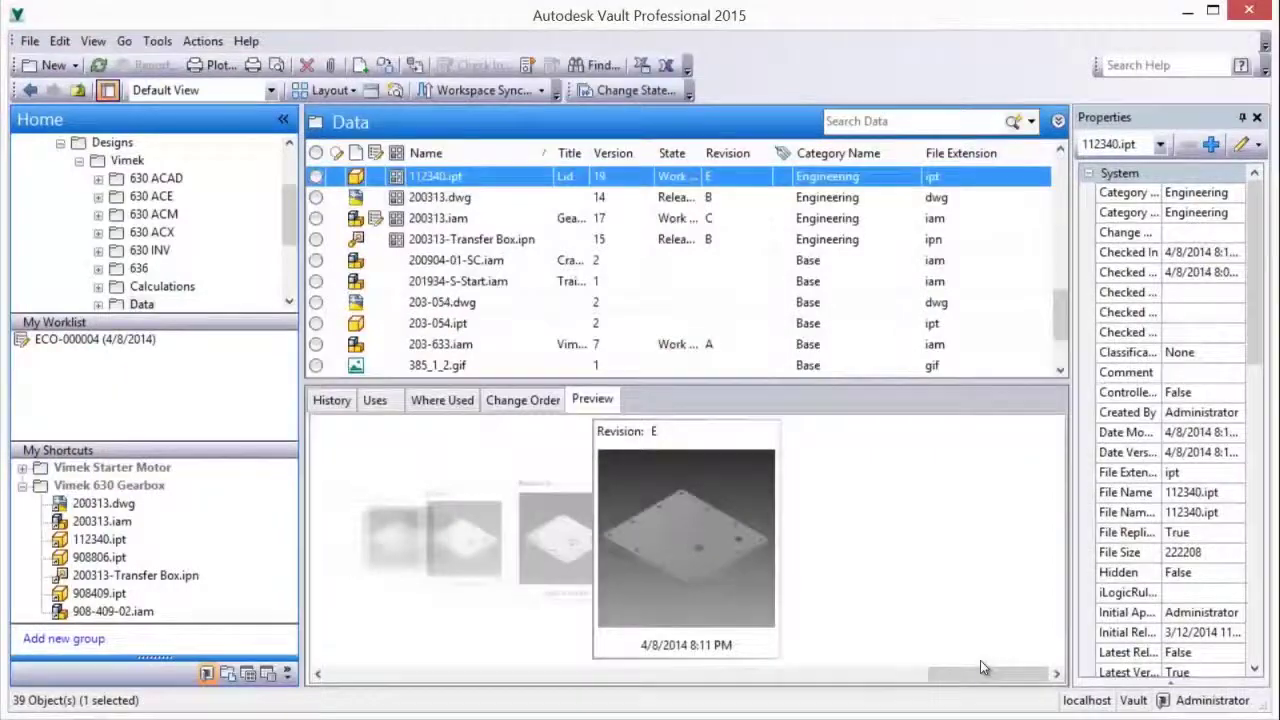
Check out 112340-636.ipt and its drawing from folder 636, then open the part
click(140, 269)
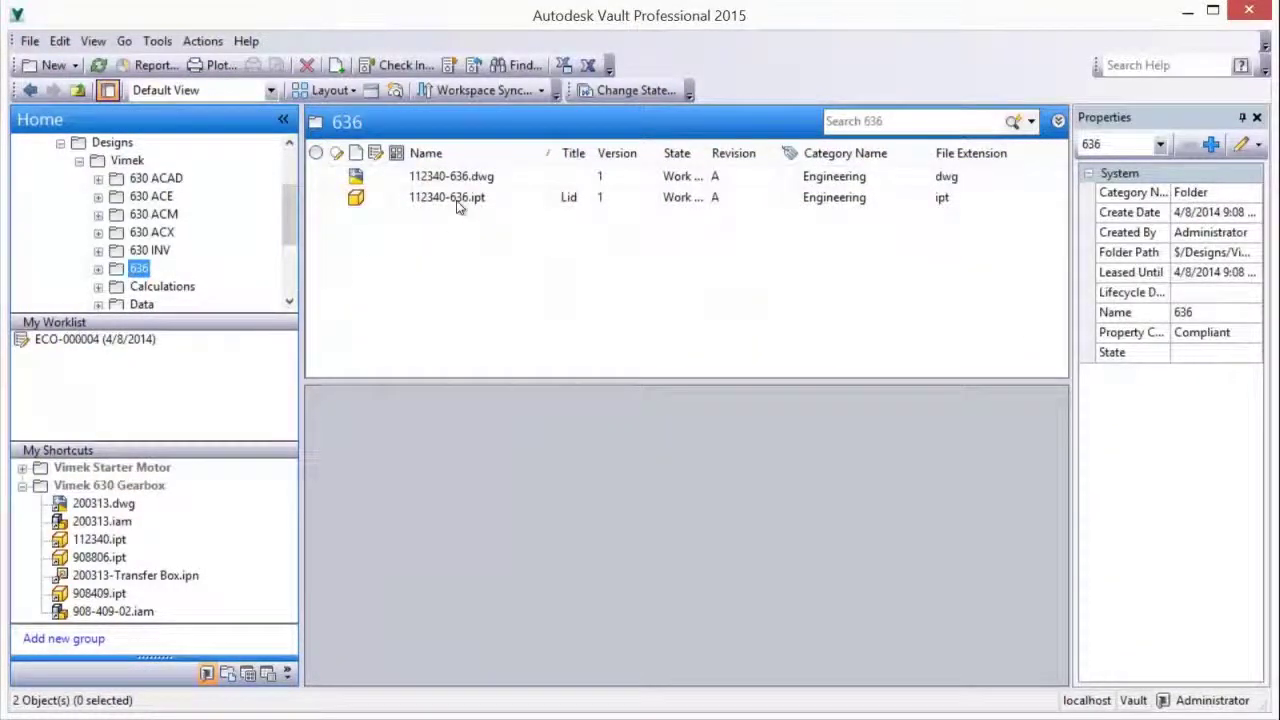
click(458, 202)
right_click(456, 200)
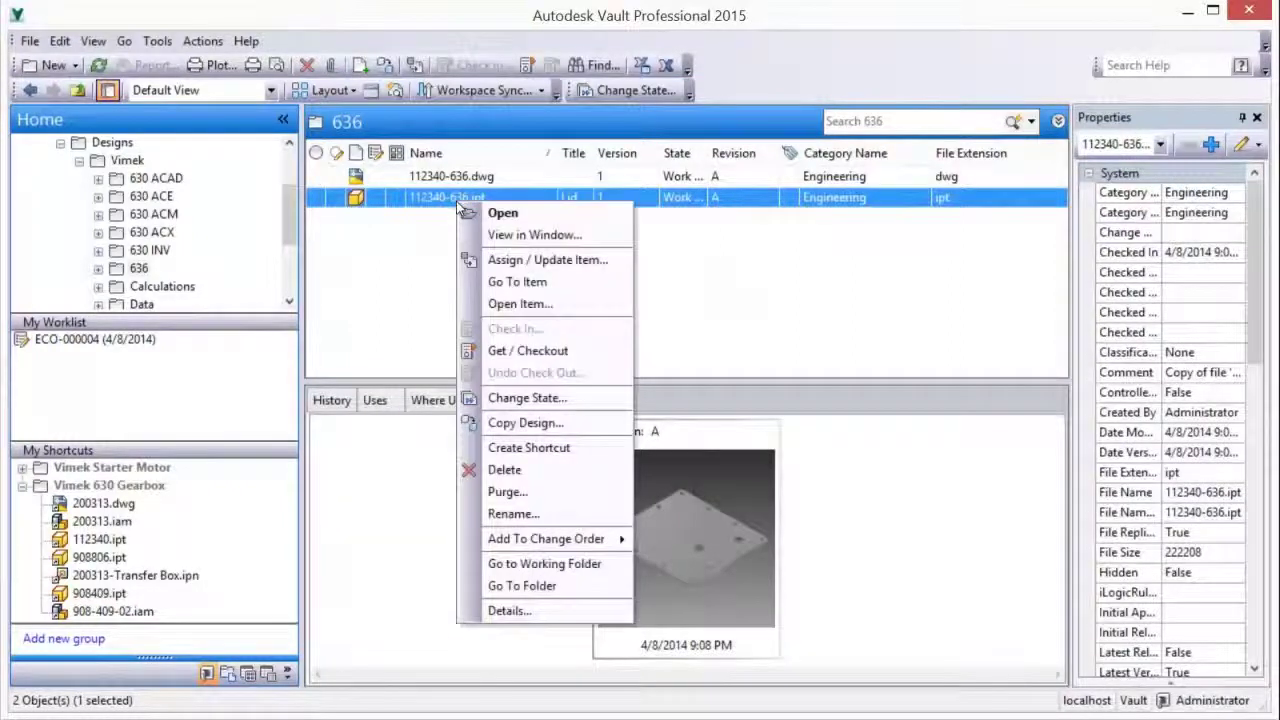
click(520, 351)
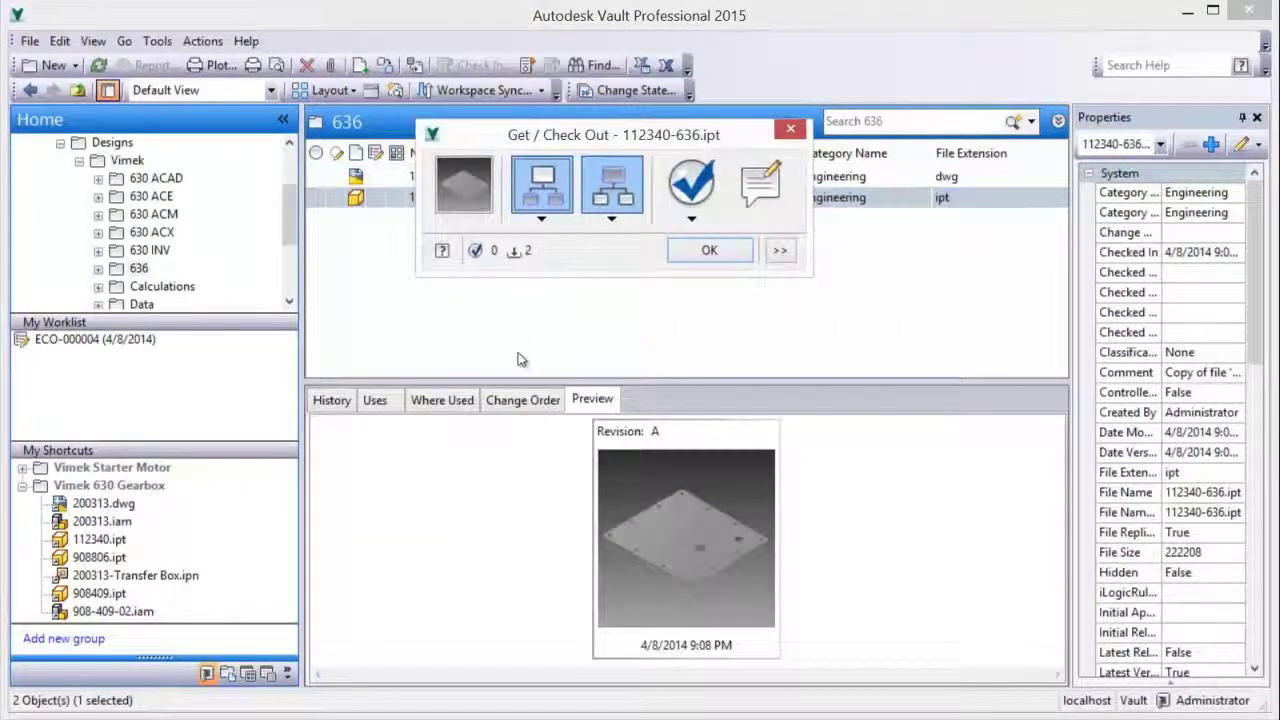
click(694, 194)
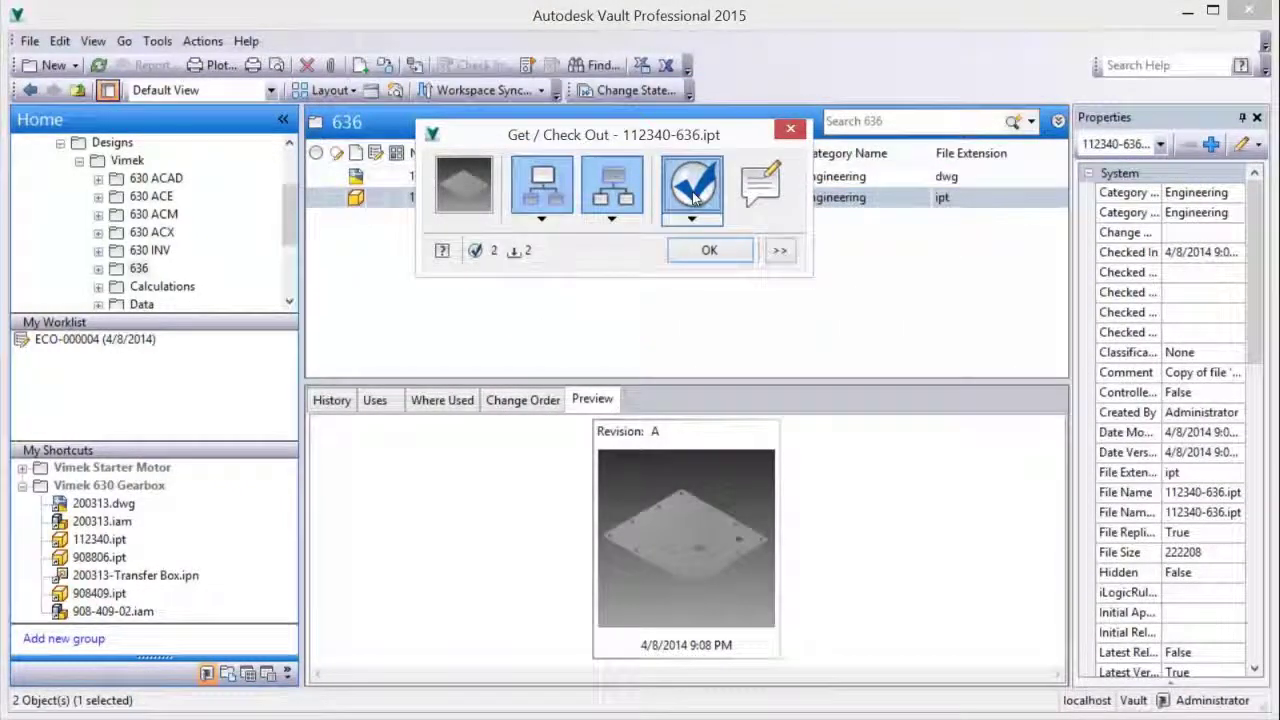
click(707, 250)
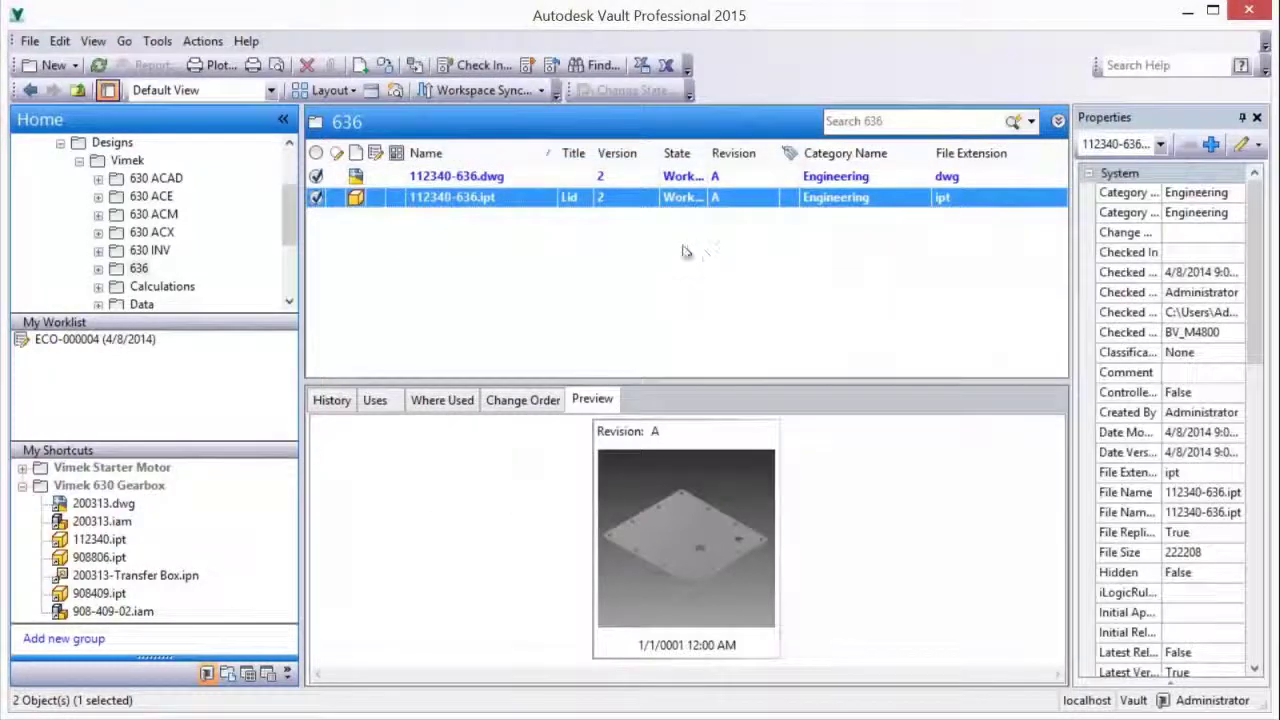
right_click(496, 207)
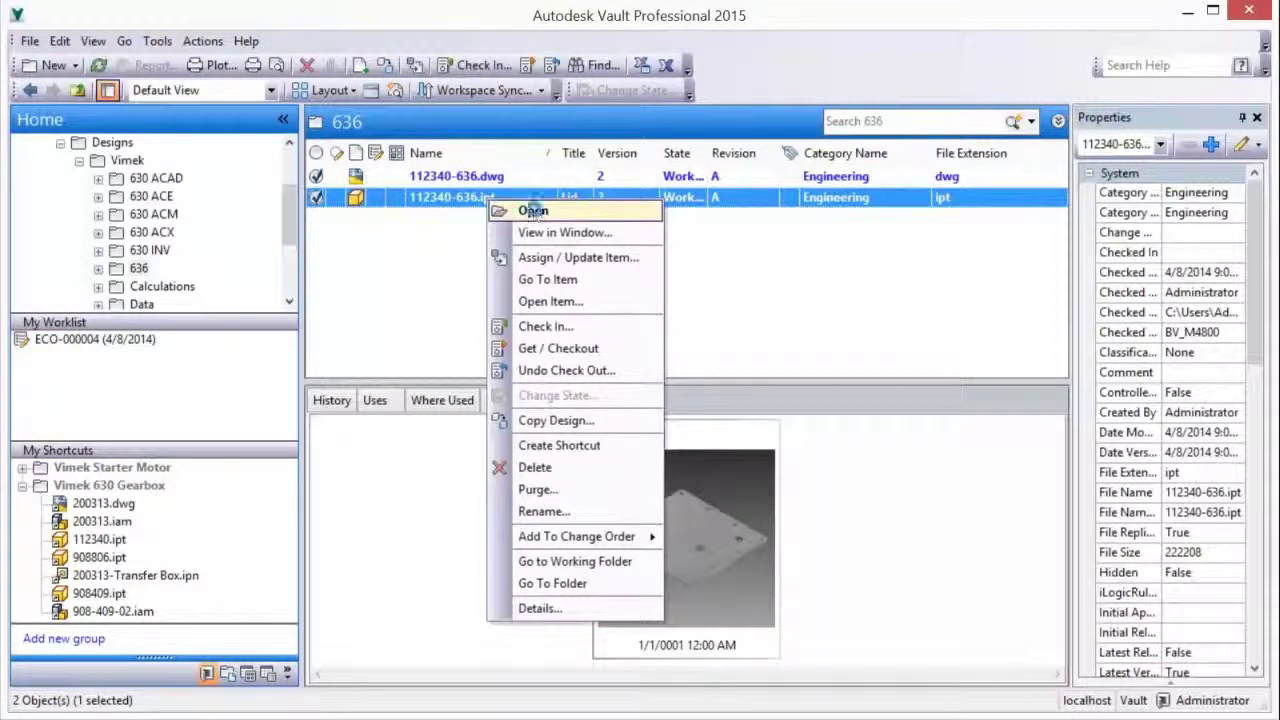
click(533, 209)
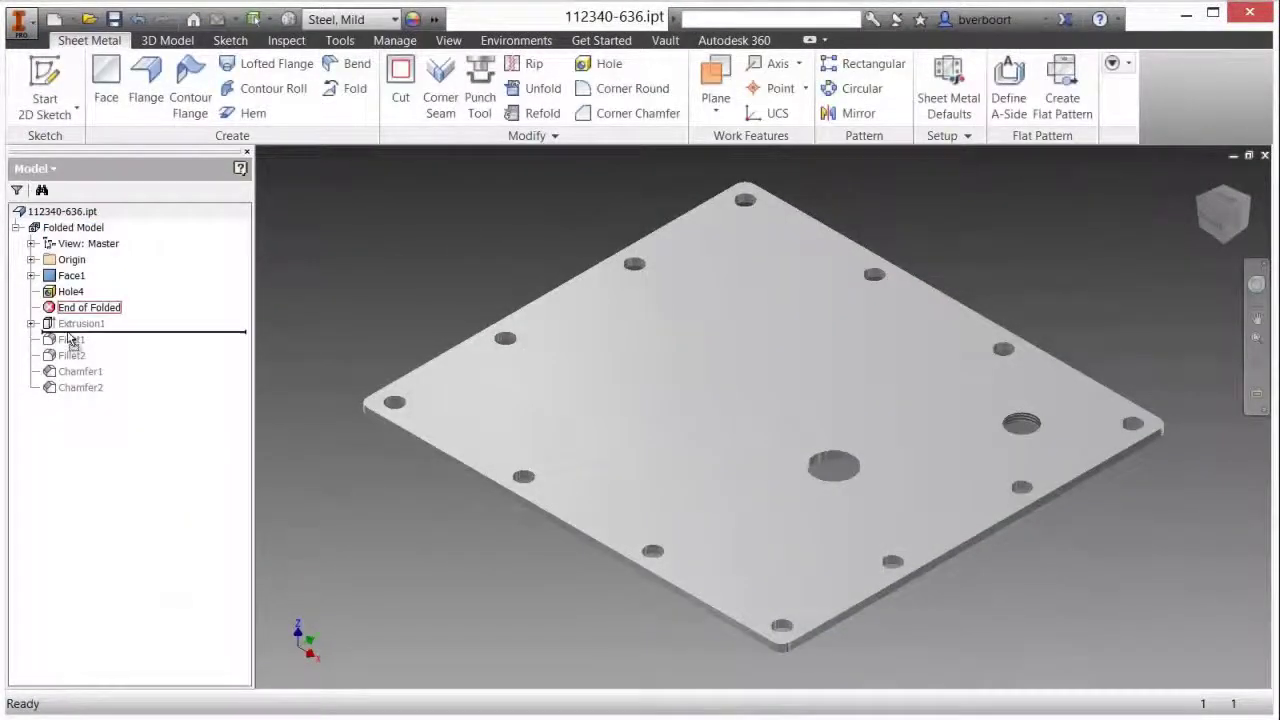
Move End of Folded below Chamfer2 to restore cuts and chamfers, and open the drawing
drag(70, 340, 60, 388)
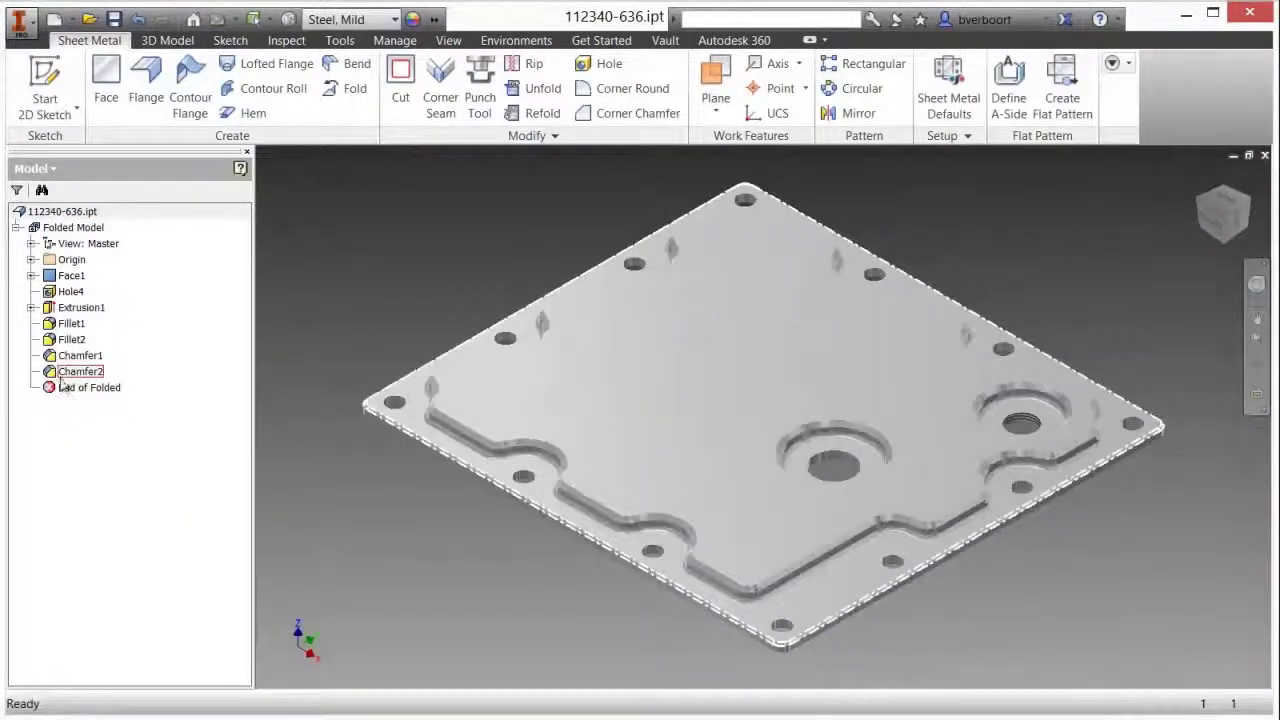
right_click(82, 213)
click(118, 270)
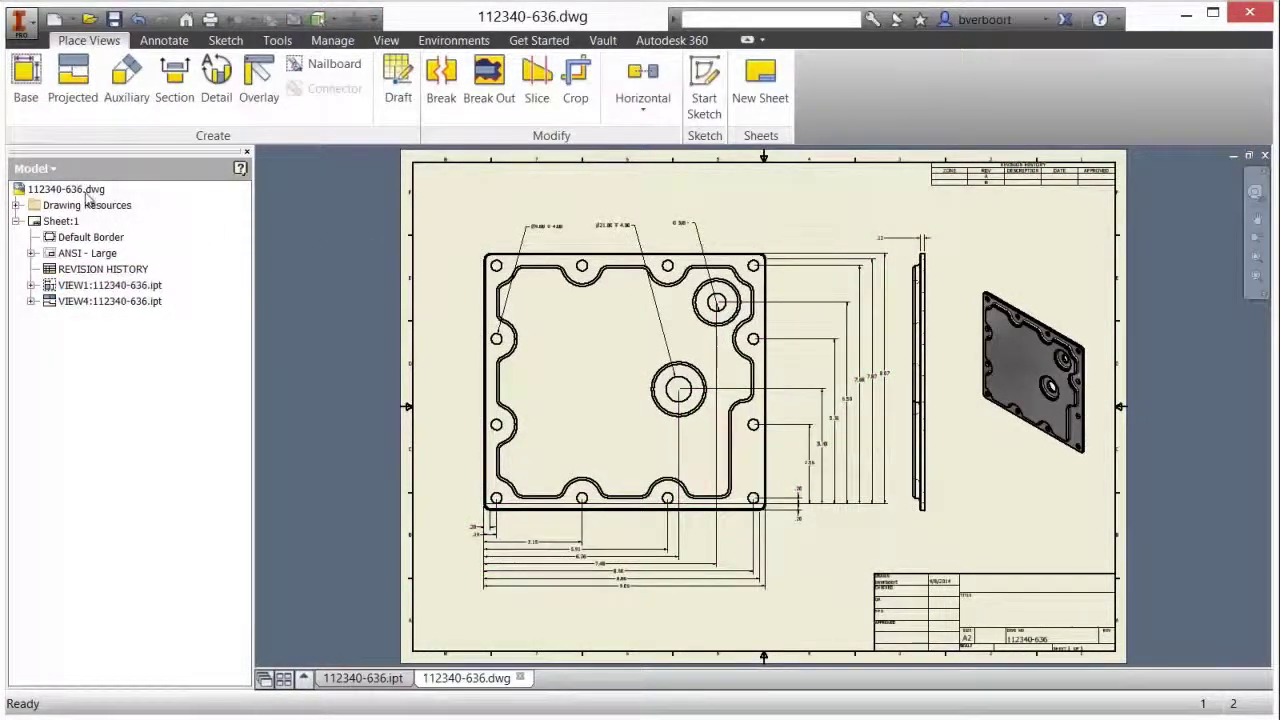
Check the 112340-636 drawing and part into Vault, saving both files
click(36, 168)
click(52, 212)
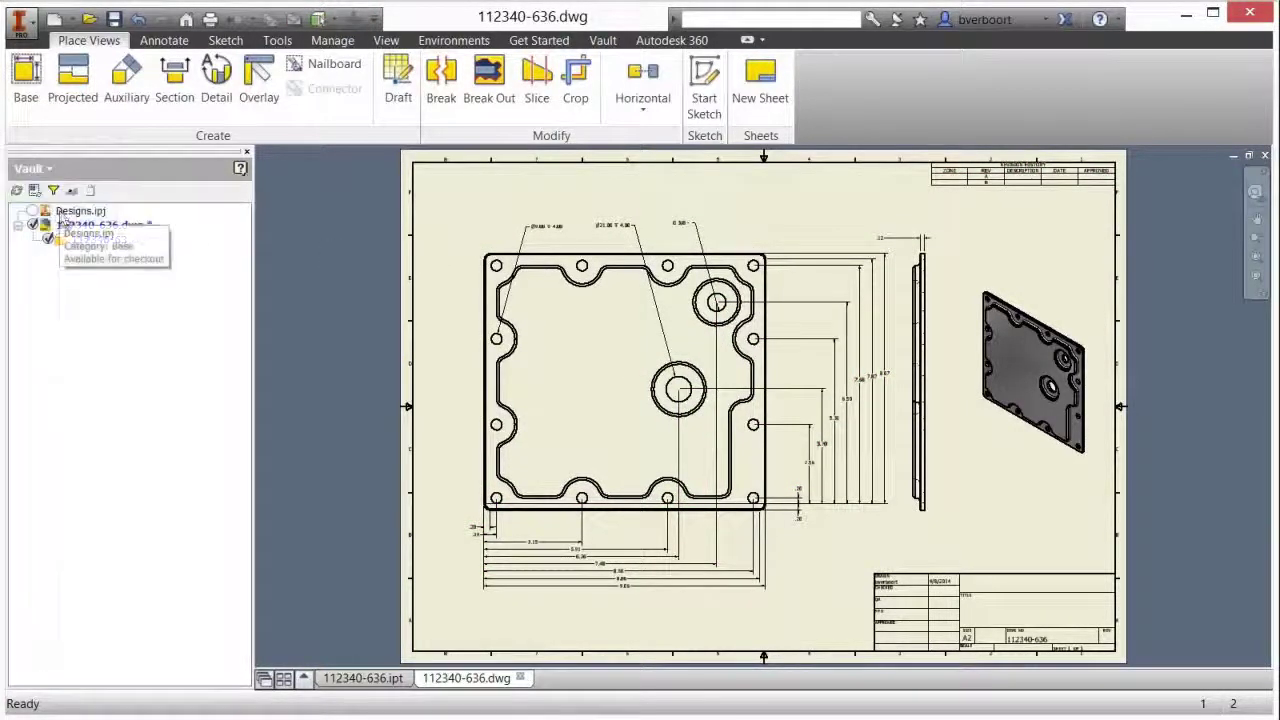
right_click(138, 225)
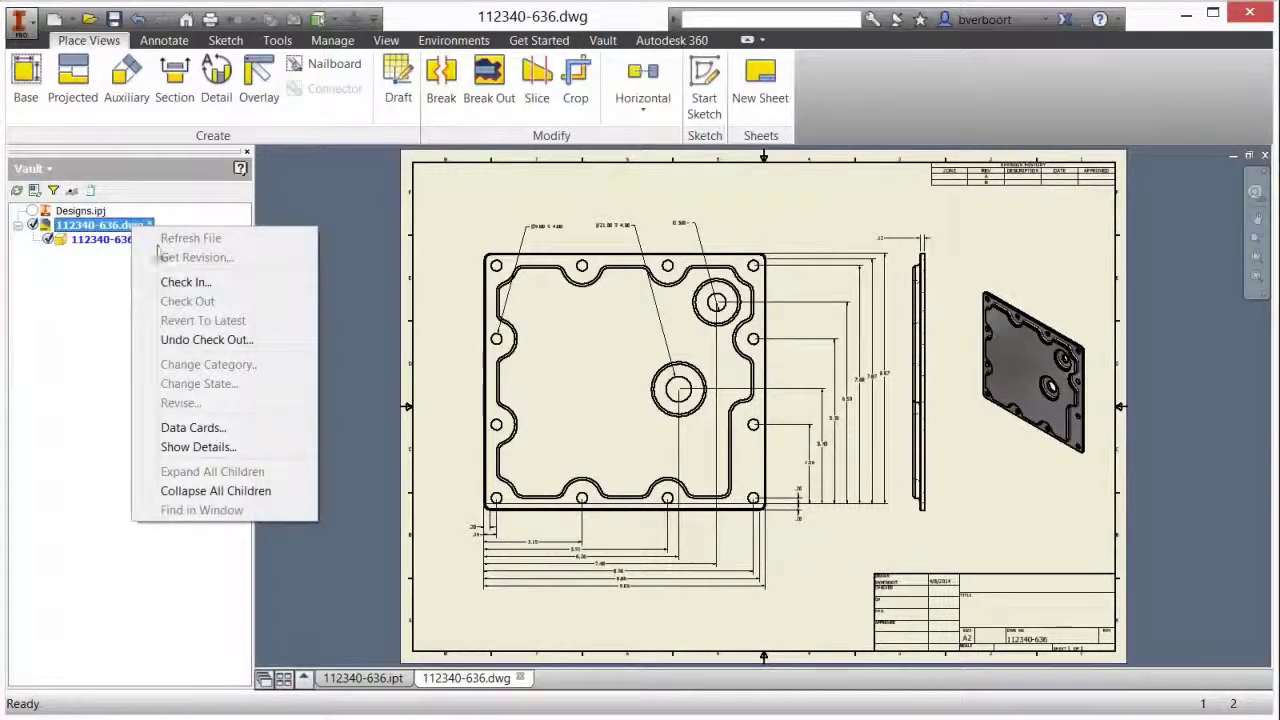
click(183, 283)
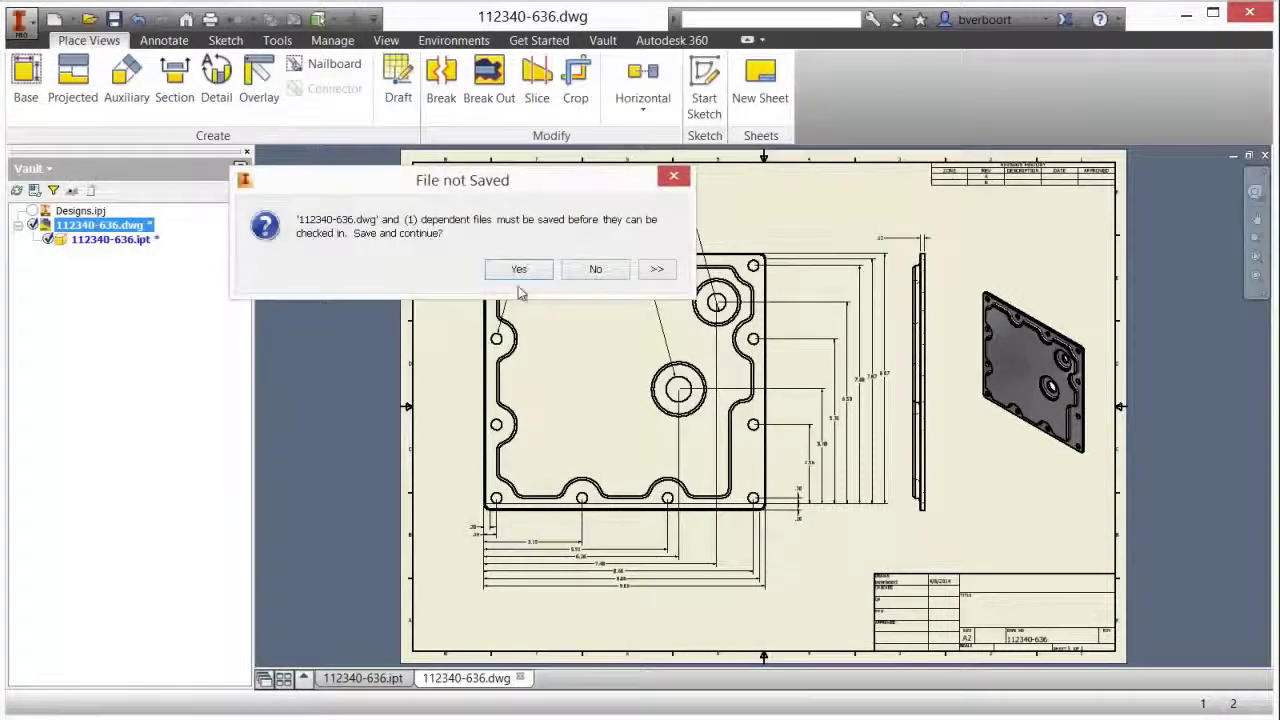
click(519, 270)
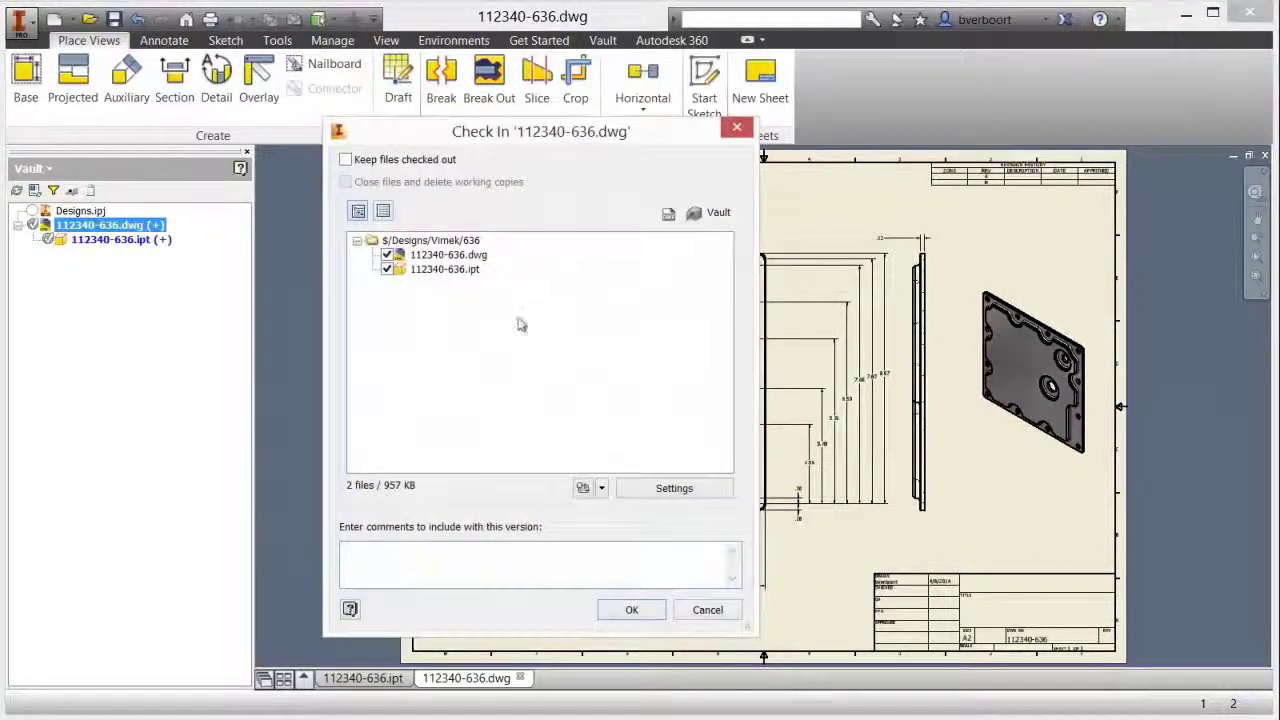
click(620, 610)
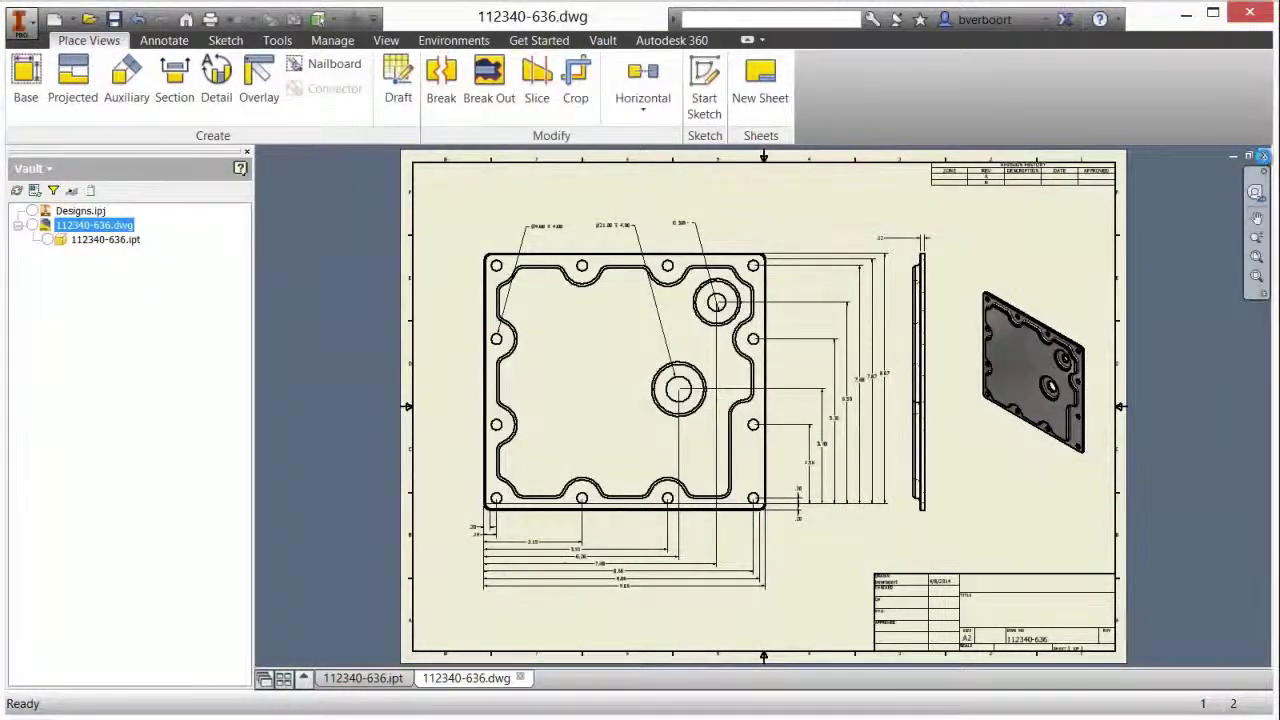
Close the drawing and part, then minimize Inventor
click(1263, 156)
click(1263, 155)
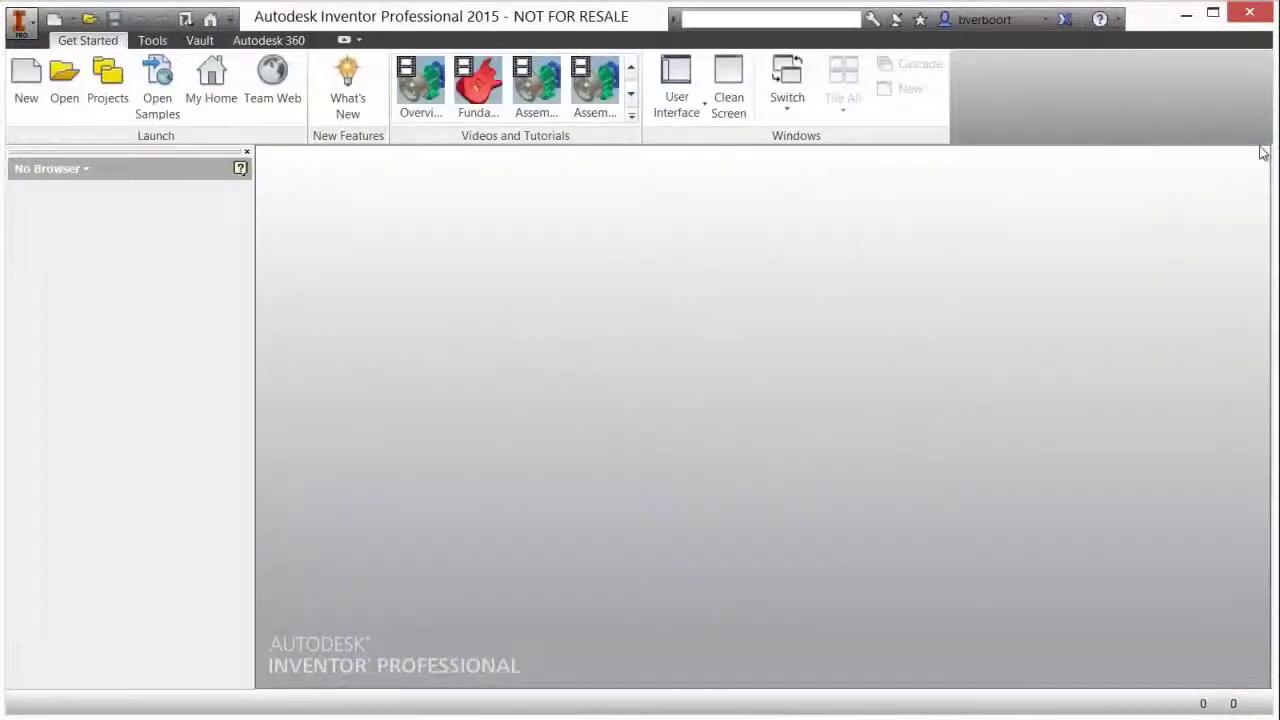
click(1187, 20)
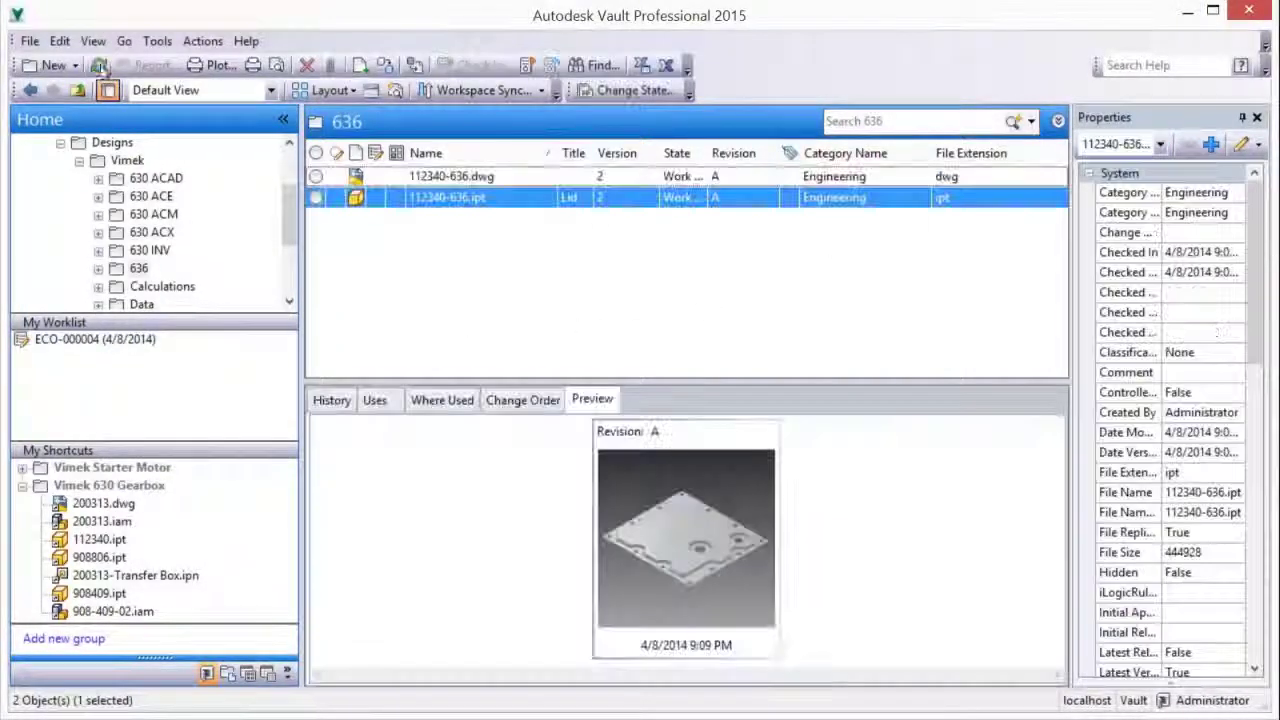
Start a Copy Design of 200313.iam and review its drawing and presentation entries
click(88, 521)
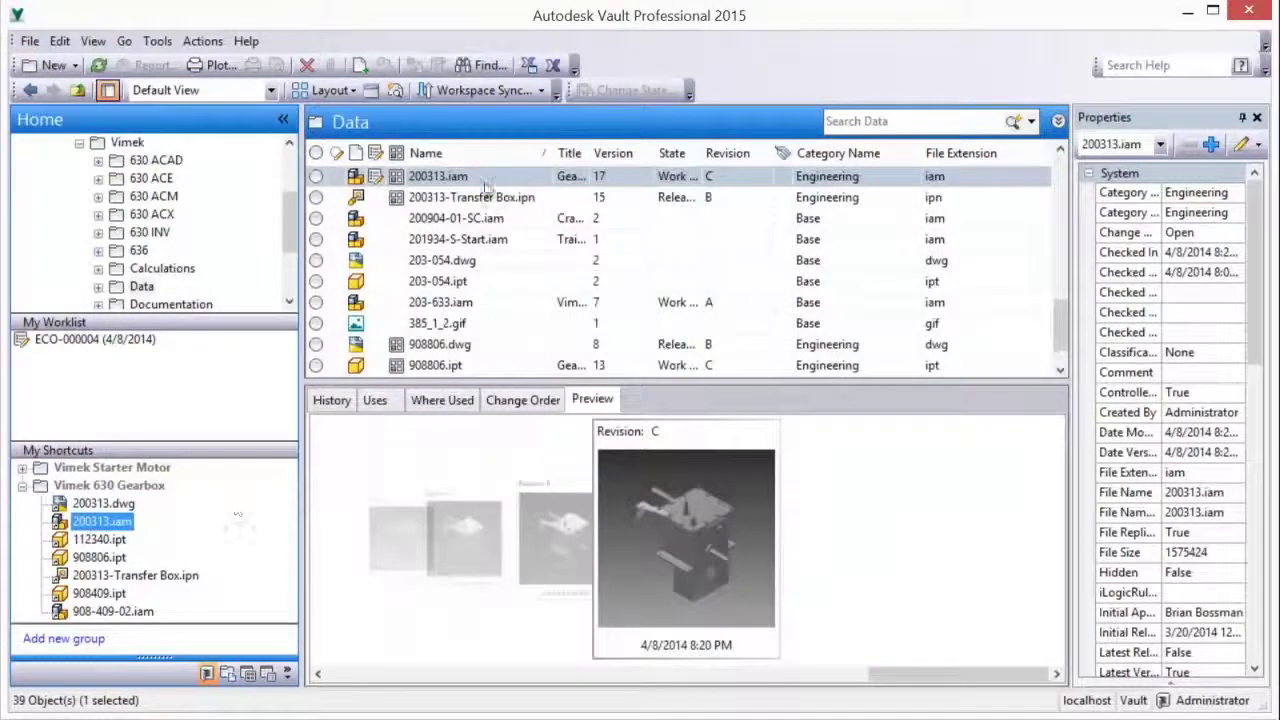
right_click(488, 186)
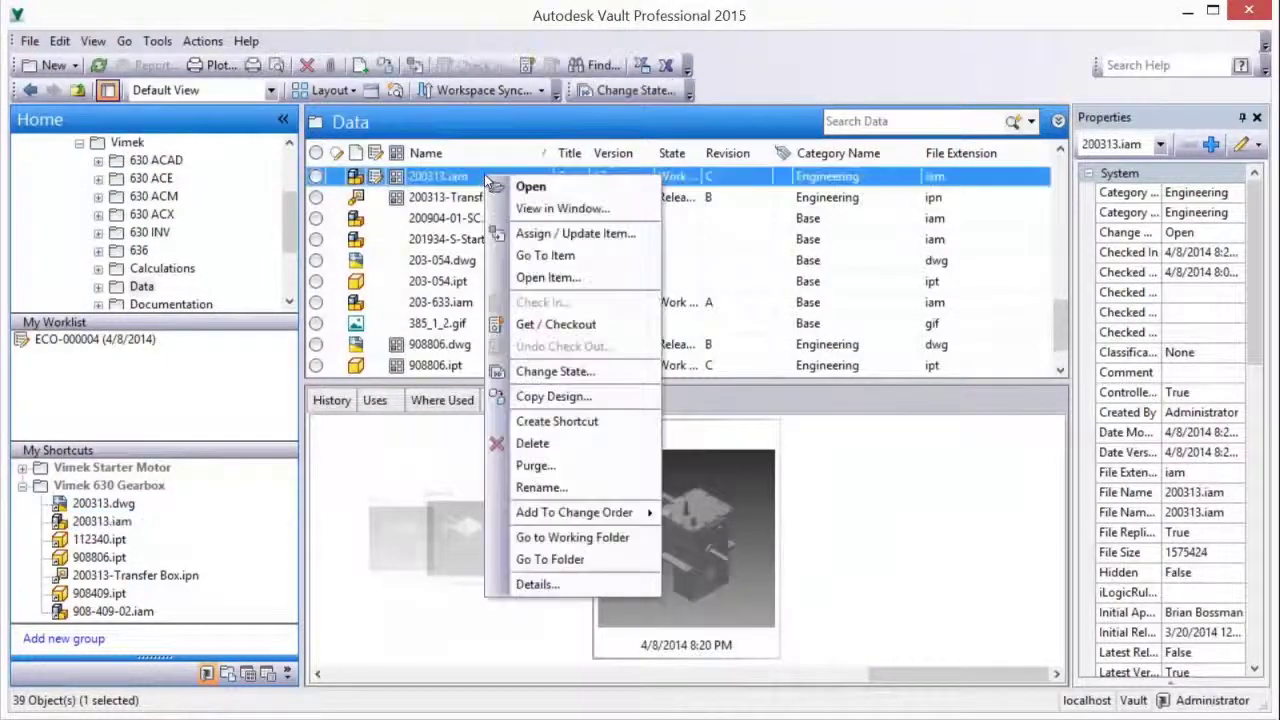
click(540, 397)
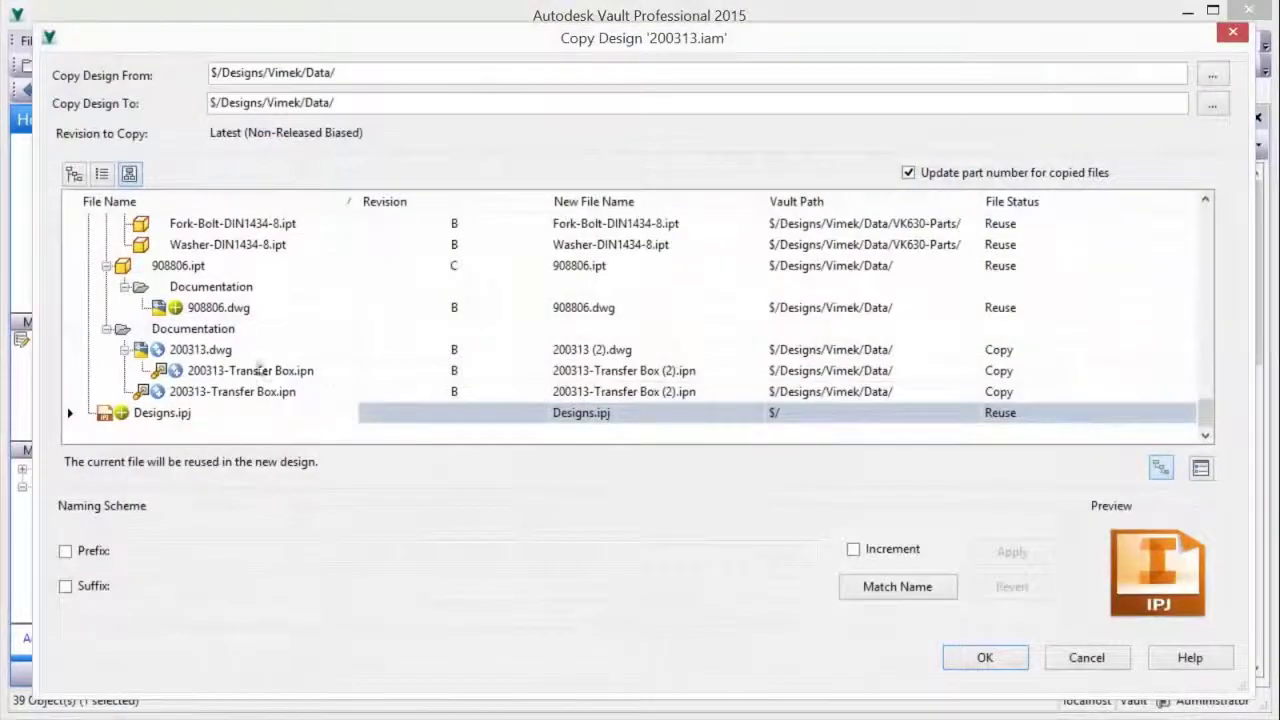
click(205, 352)
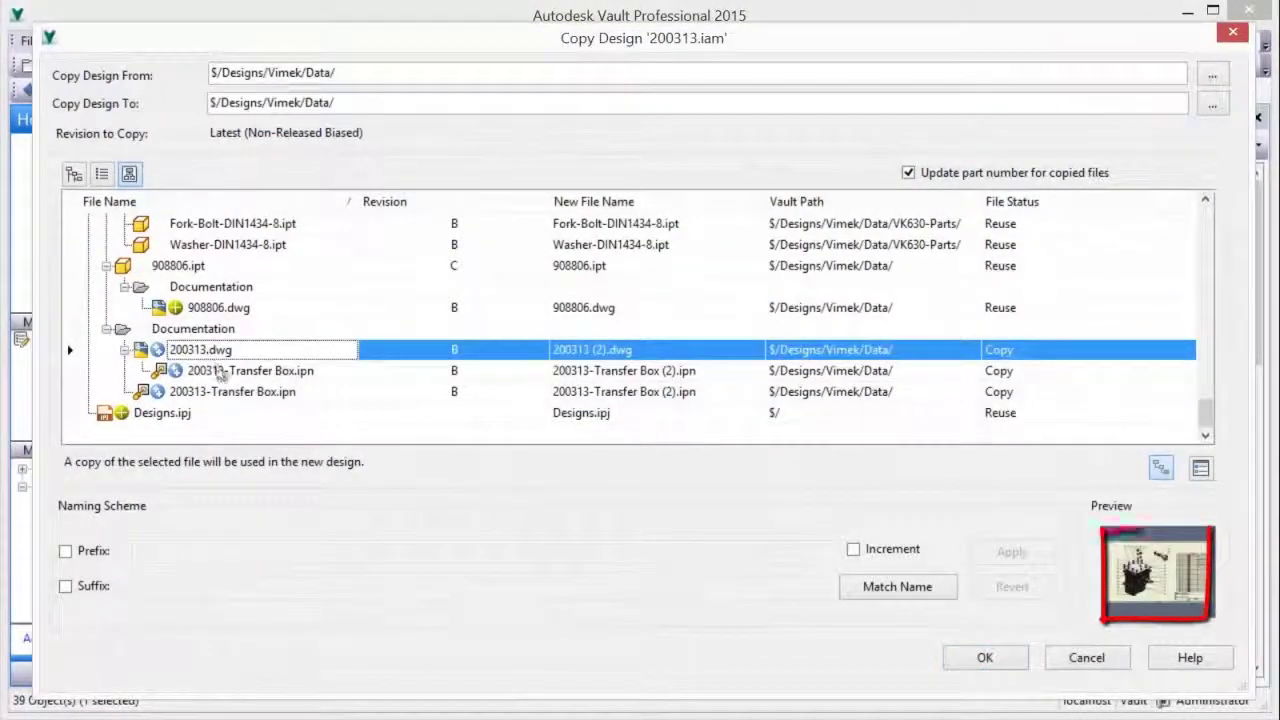
click(218, 372)
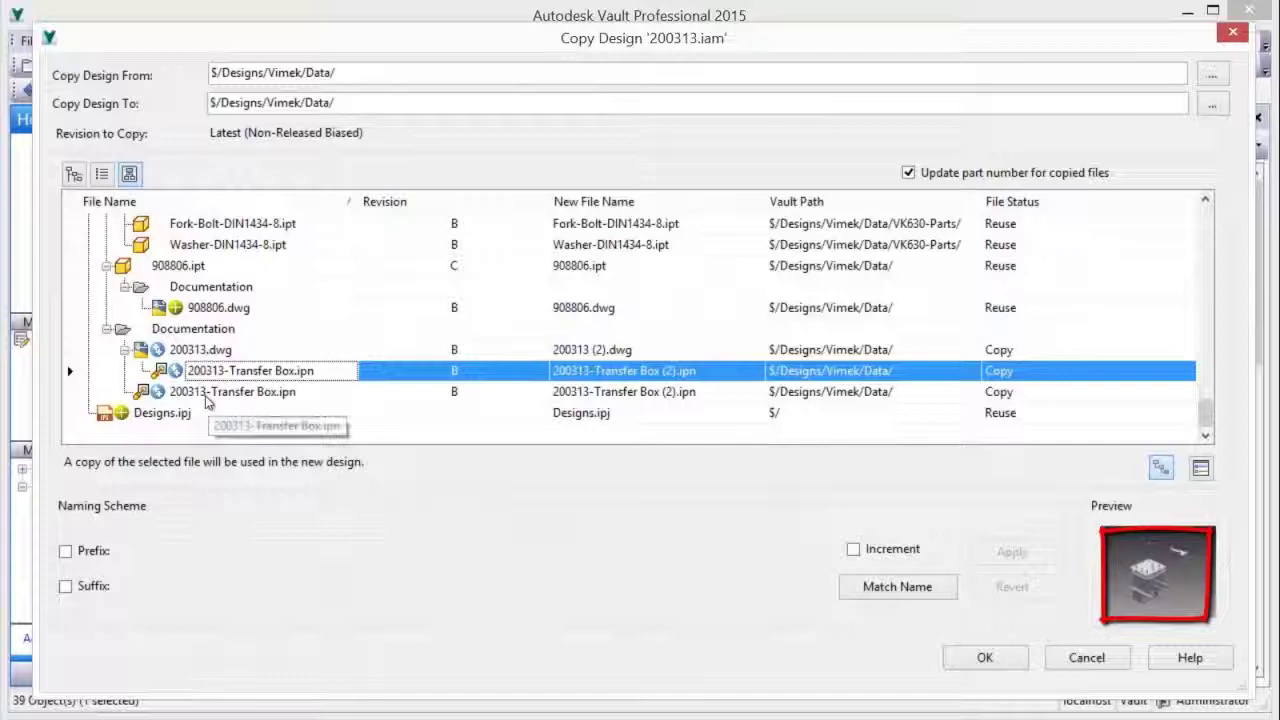
Mark 112340.ipt for replacement, leaving its 112340.dwg drawing excluded
drag(1207, 426, 1207, 215)
click(181, 228)
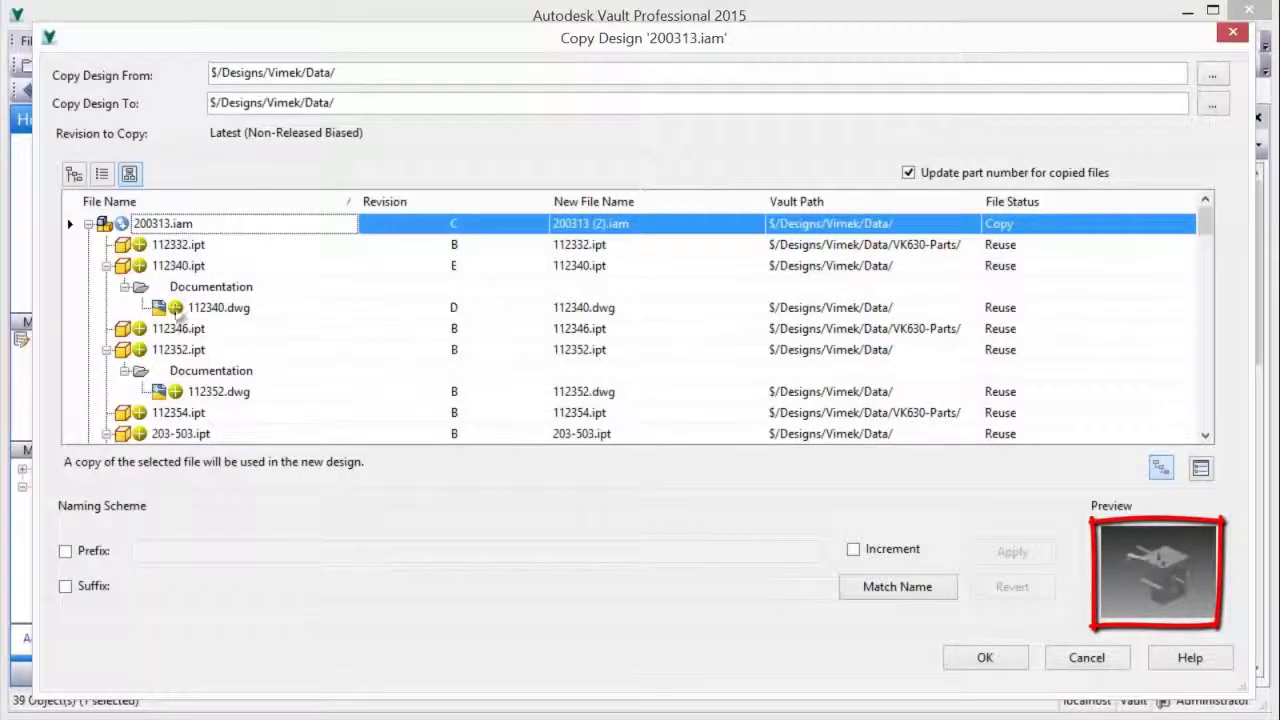
click(226, 314)
right_click(229, 316)
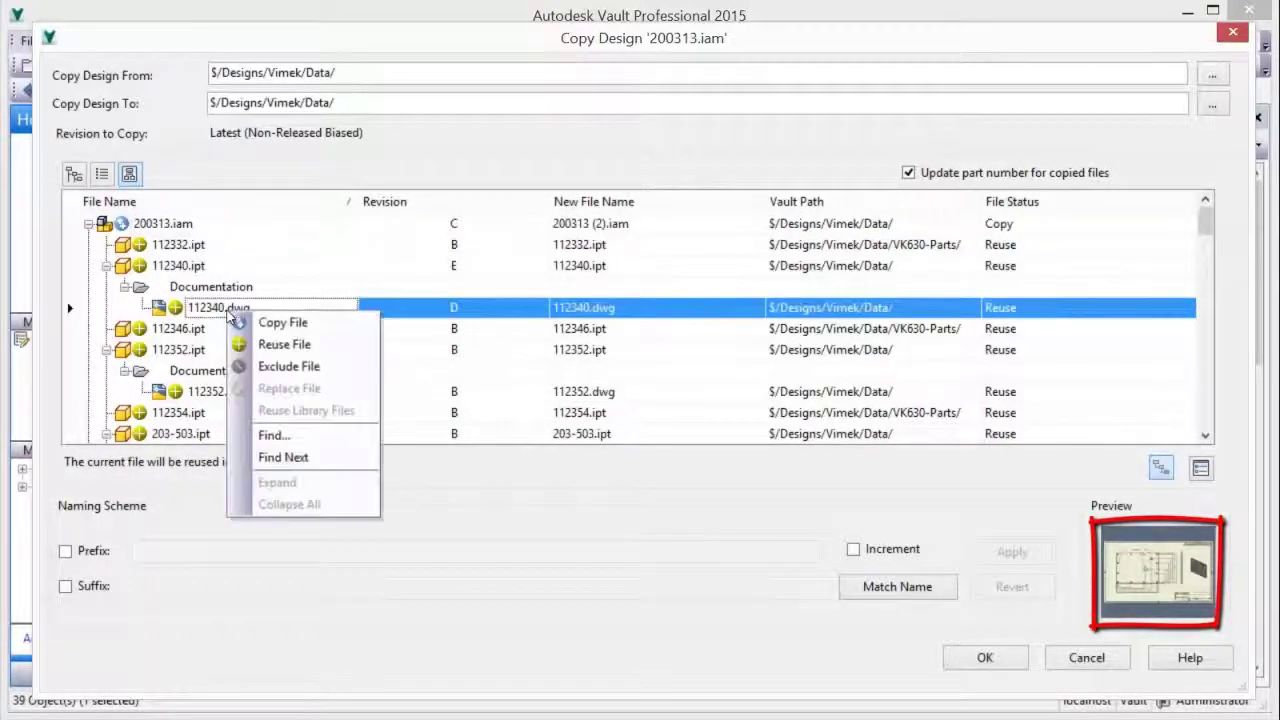
click(186, 268)
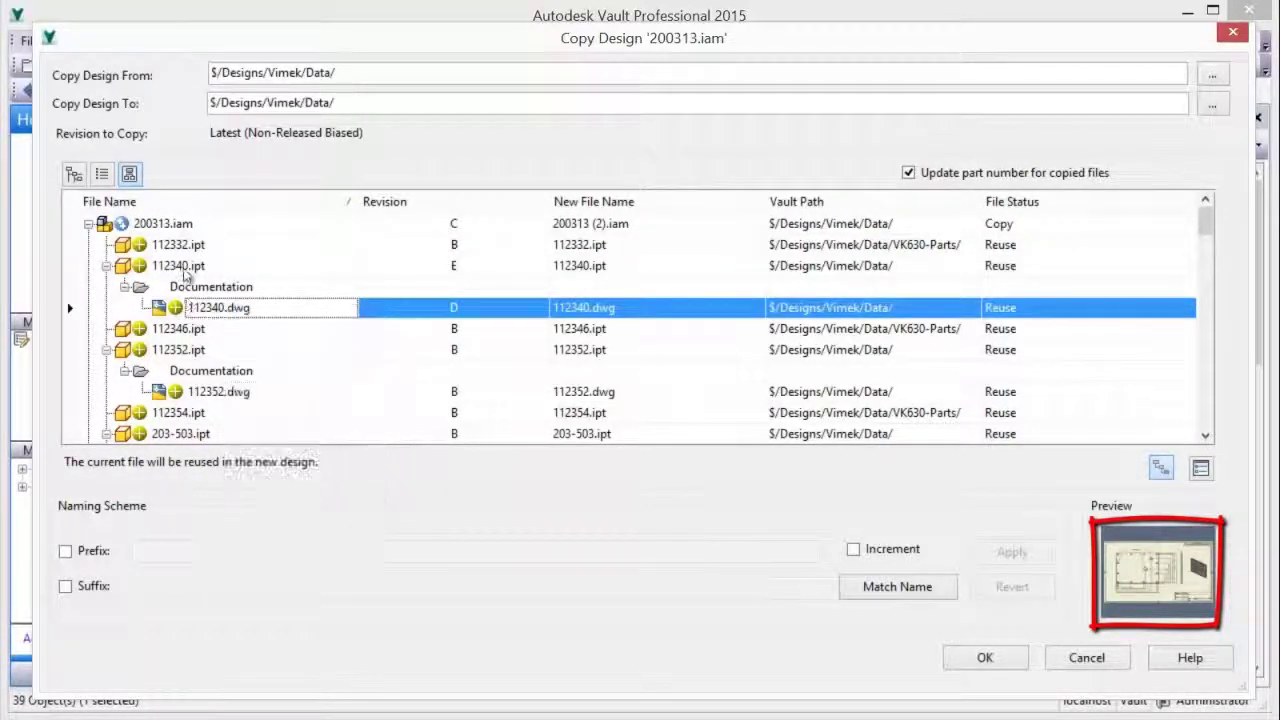
right_click(205, 272)
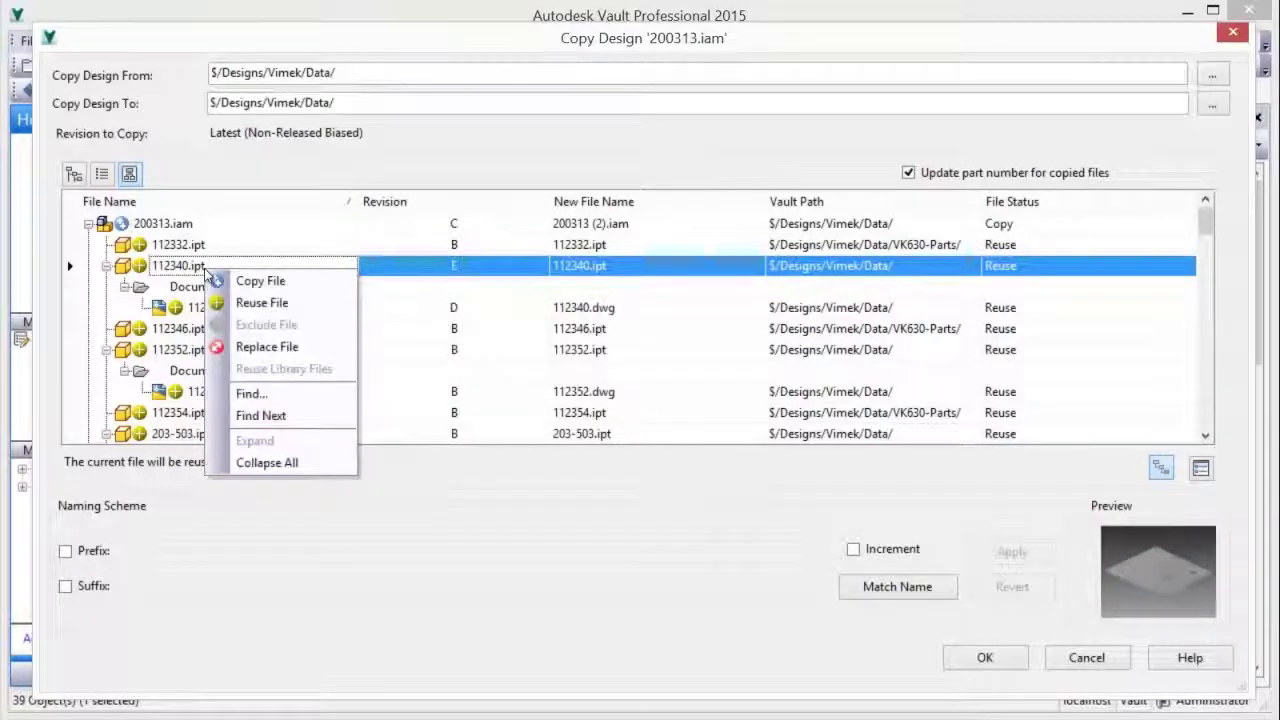
click(256, 347)
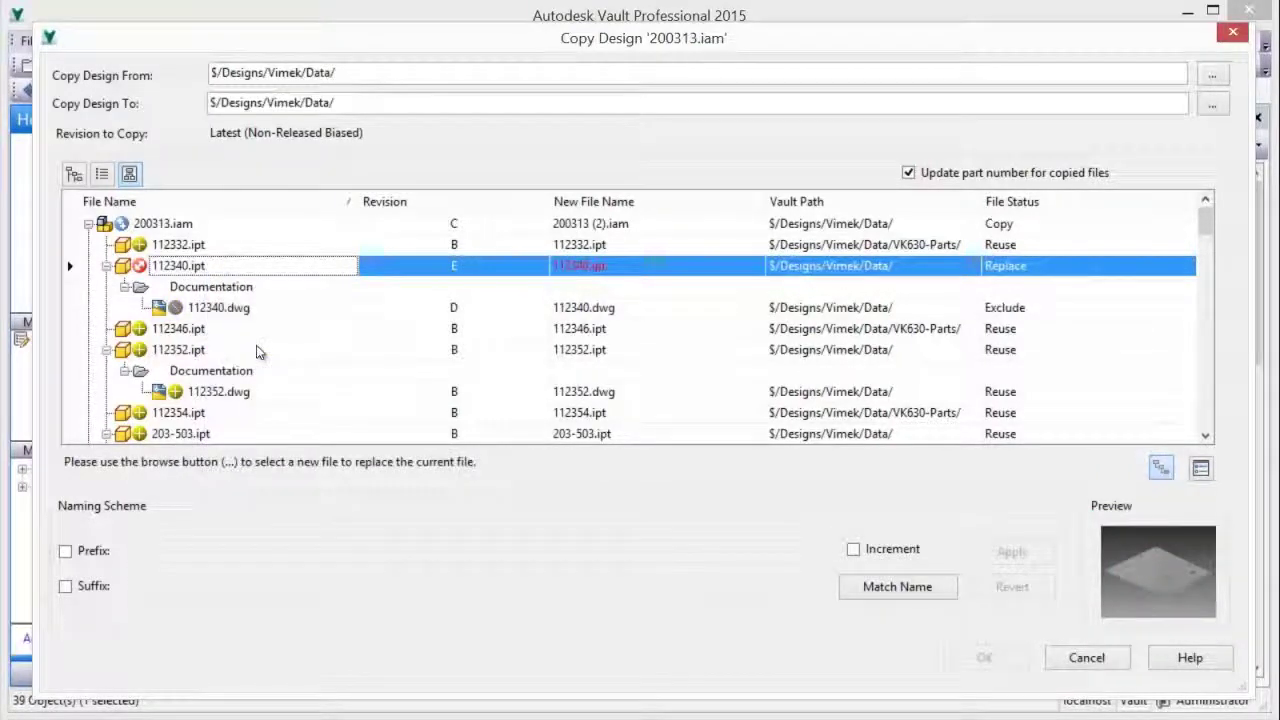
Search for -636 files and set 112340-636.ipt as the replacement for 112340.ipt
click(748, 270)
click(754, 270)
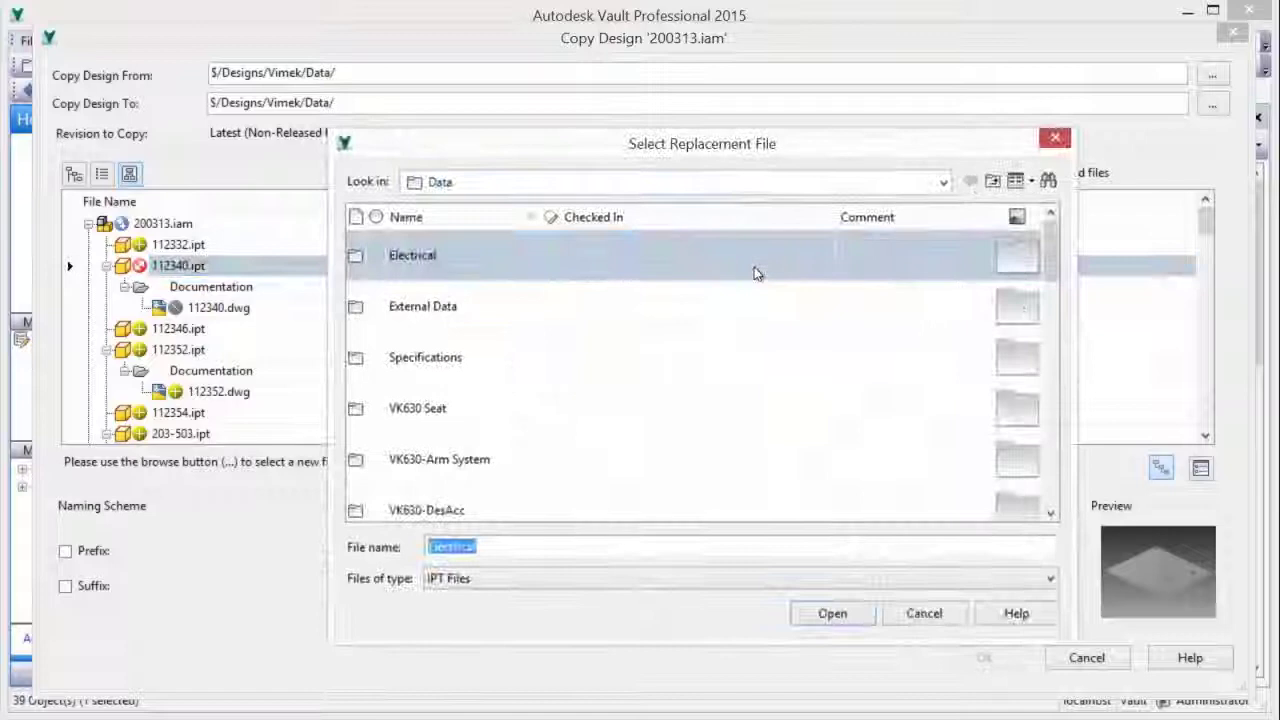
click(1048, 181)
text(-636)
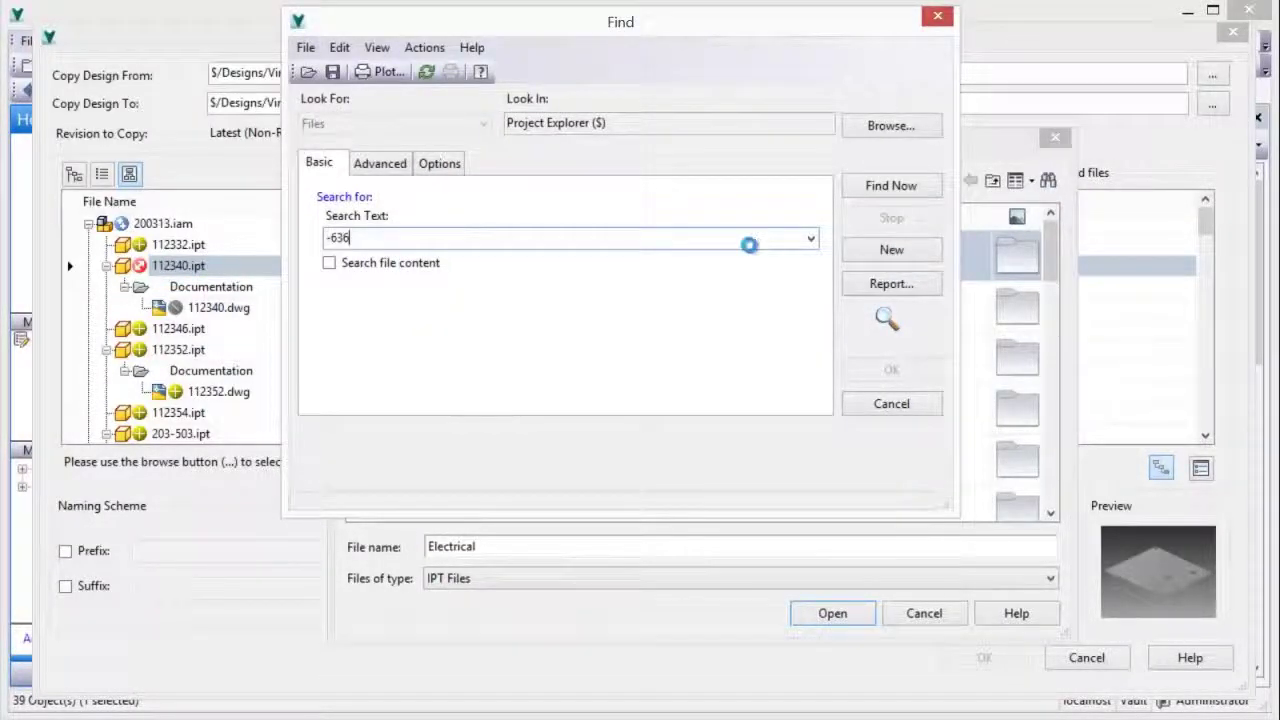
key(Return)
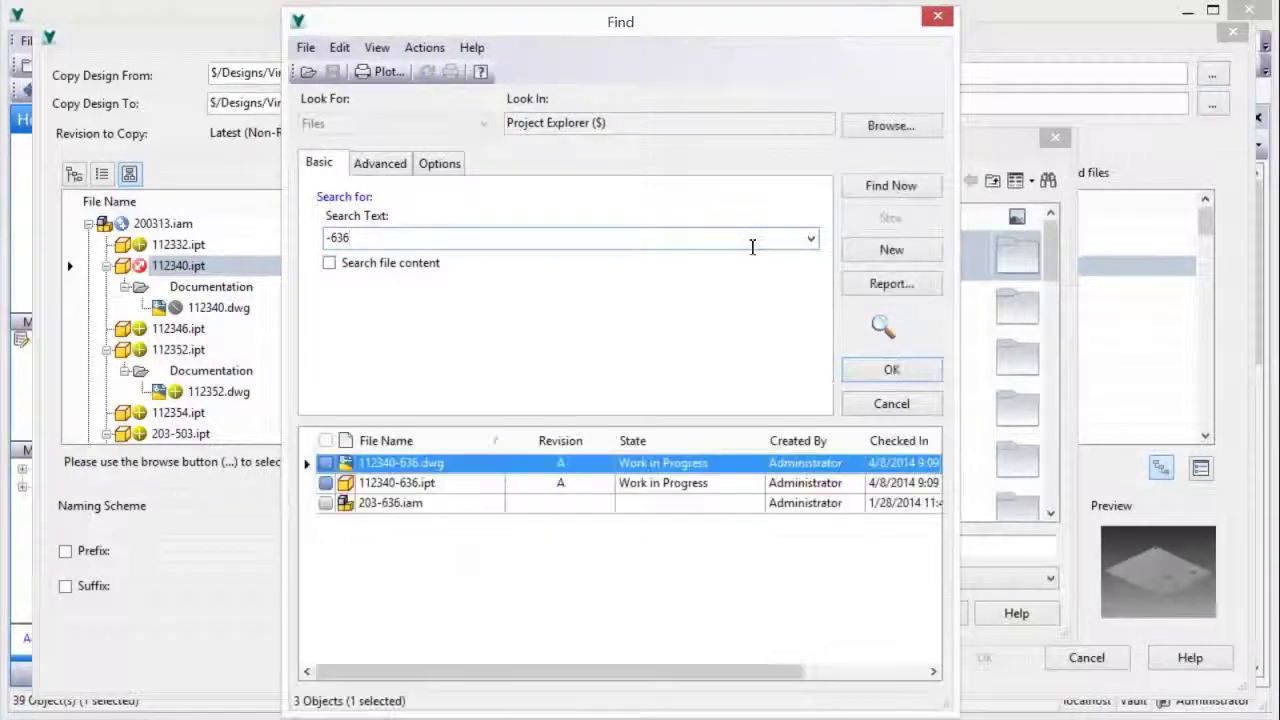
click(427, 485)
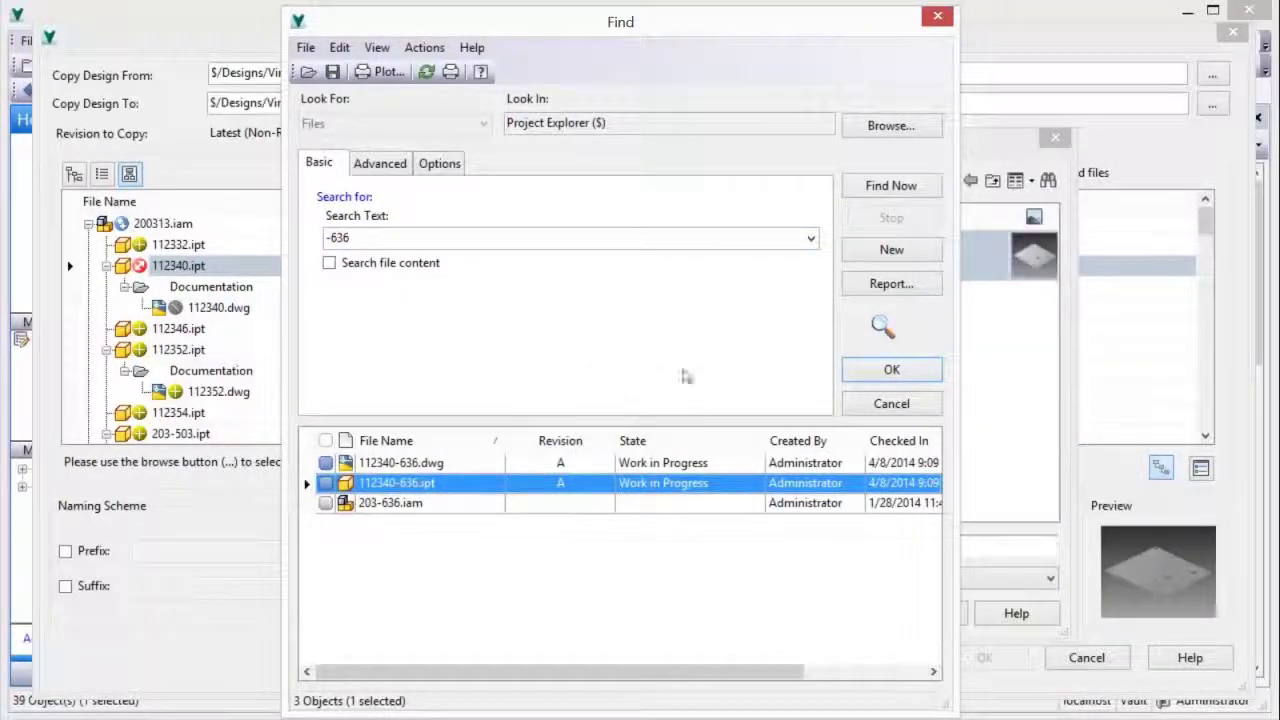
click(940, 17)
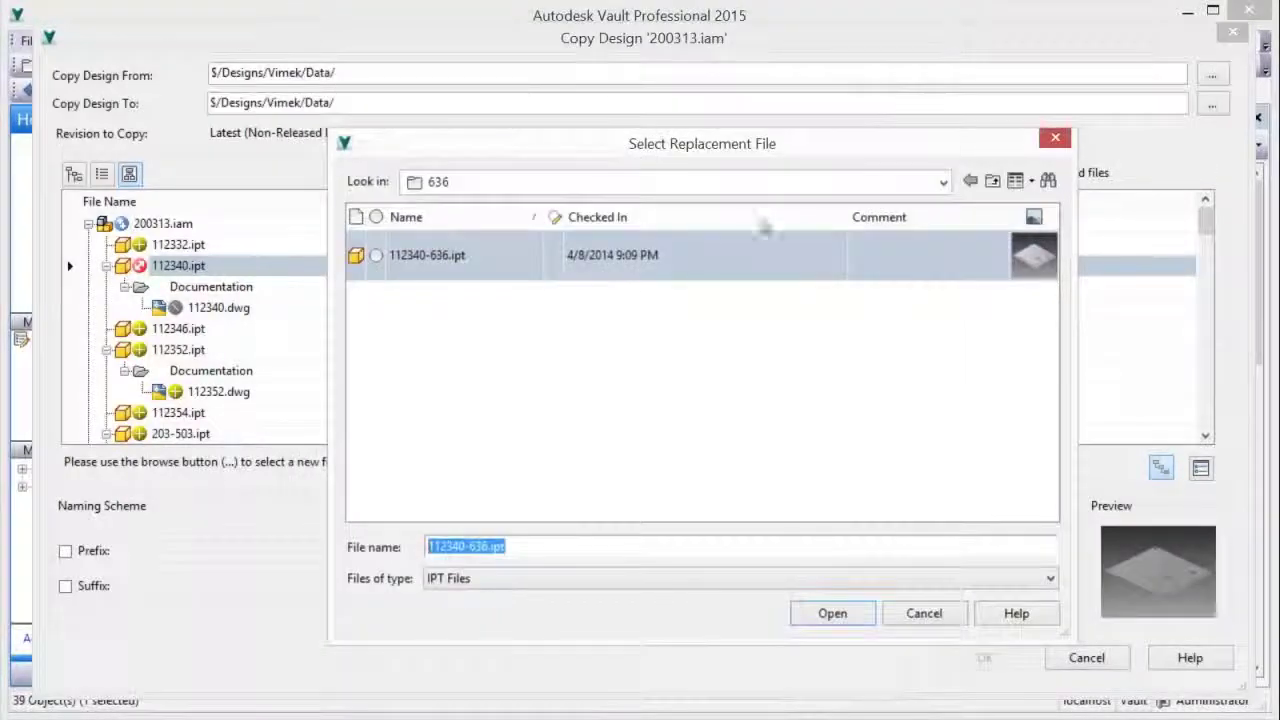
double_click(517, 250)
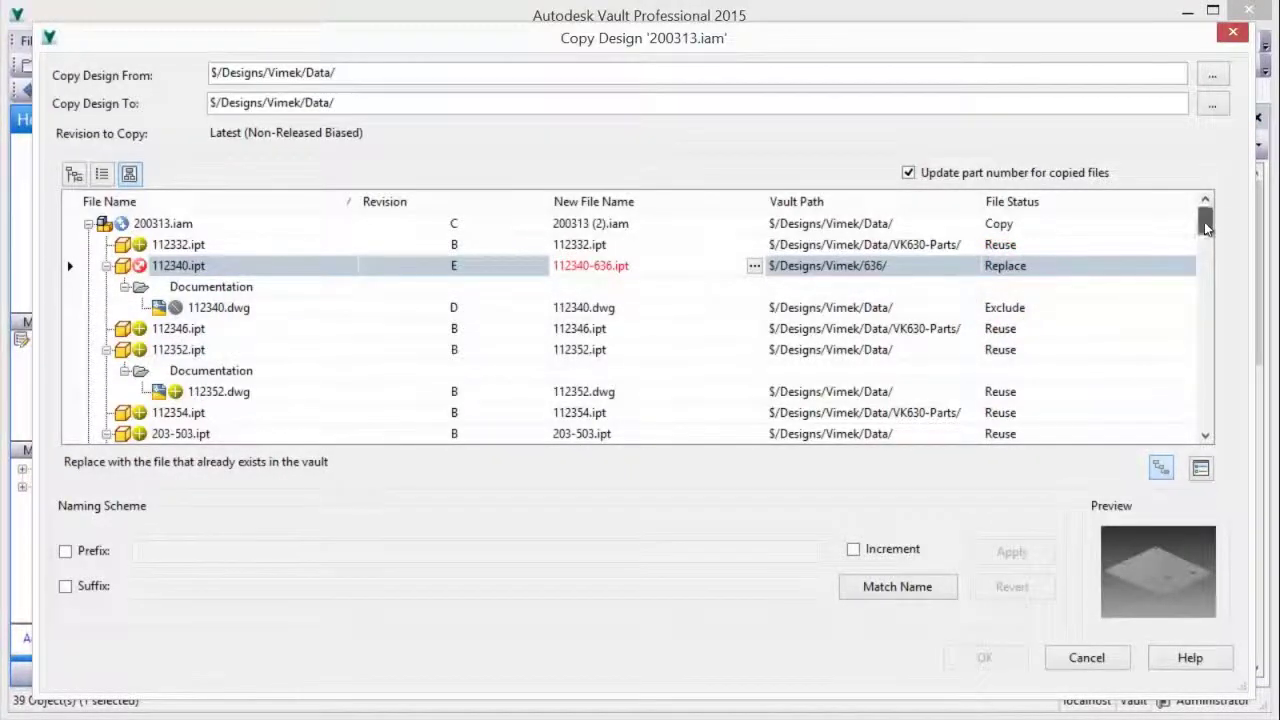
Switch 908806.ipt and its drawing from Reuse to Copy
drag(1205, 228, 1180, 389)
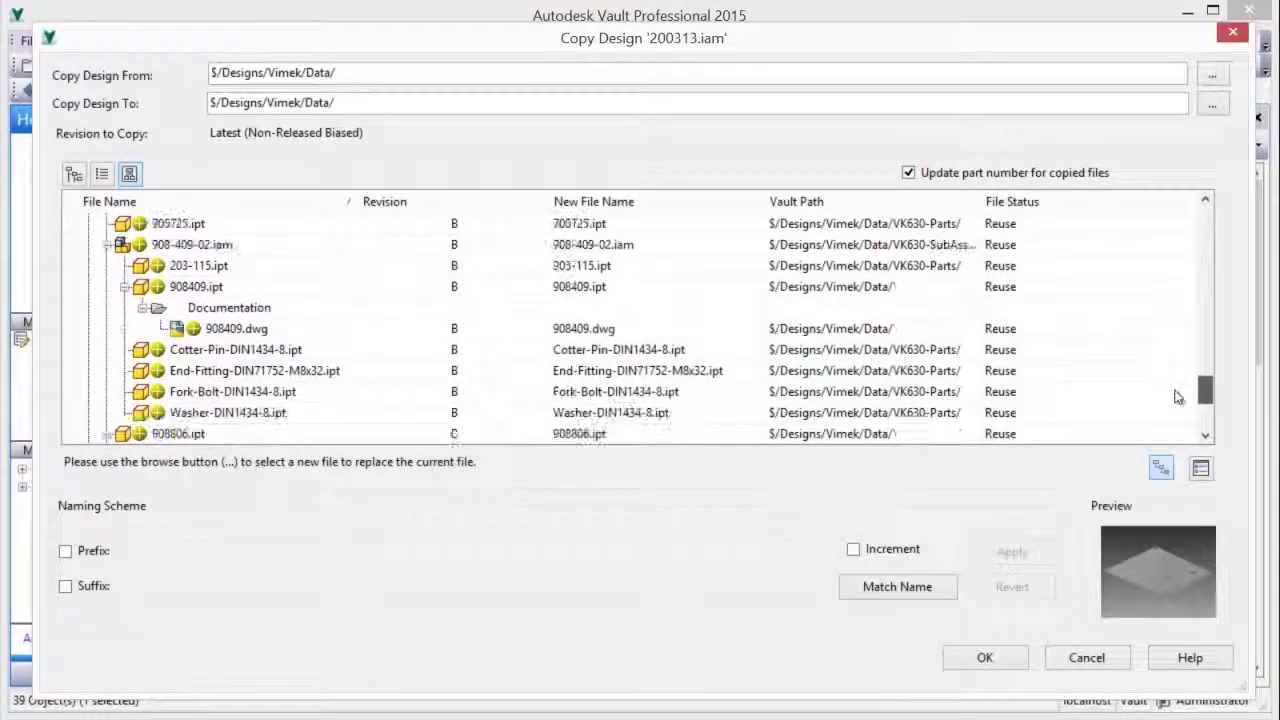
scroll(1177, 397, down, 1)
scroll(1177, 397, down, 2)
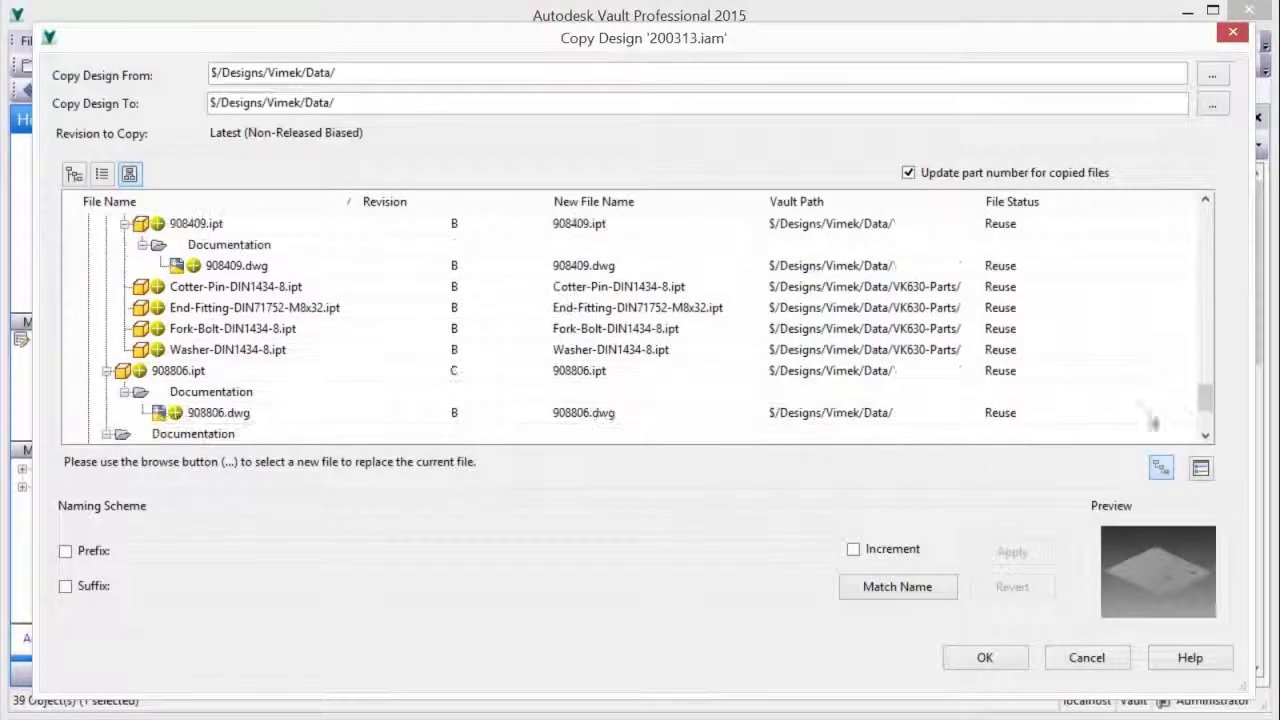
click(185, 376)
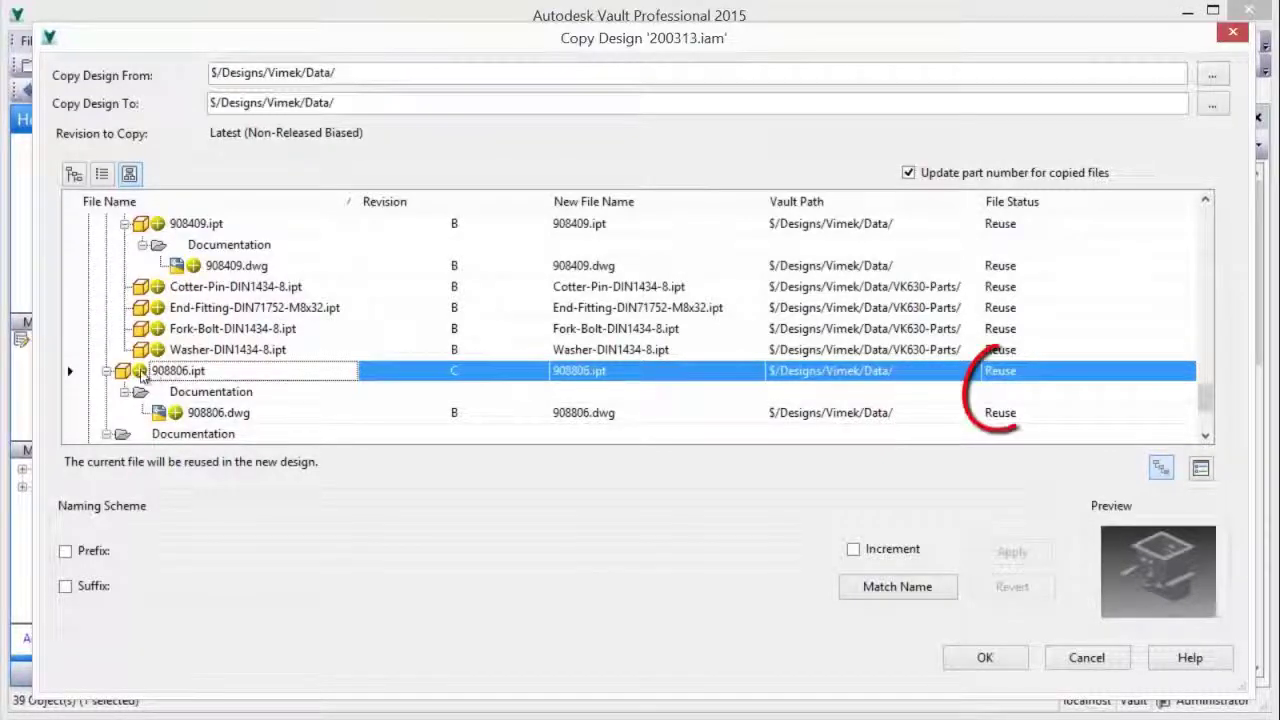
click(141, 371)
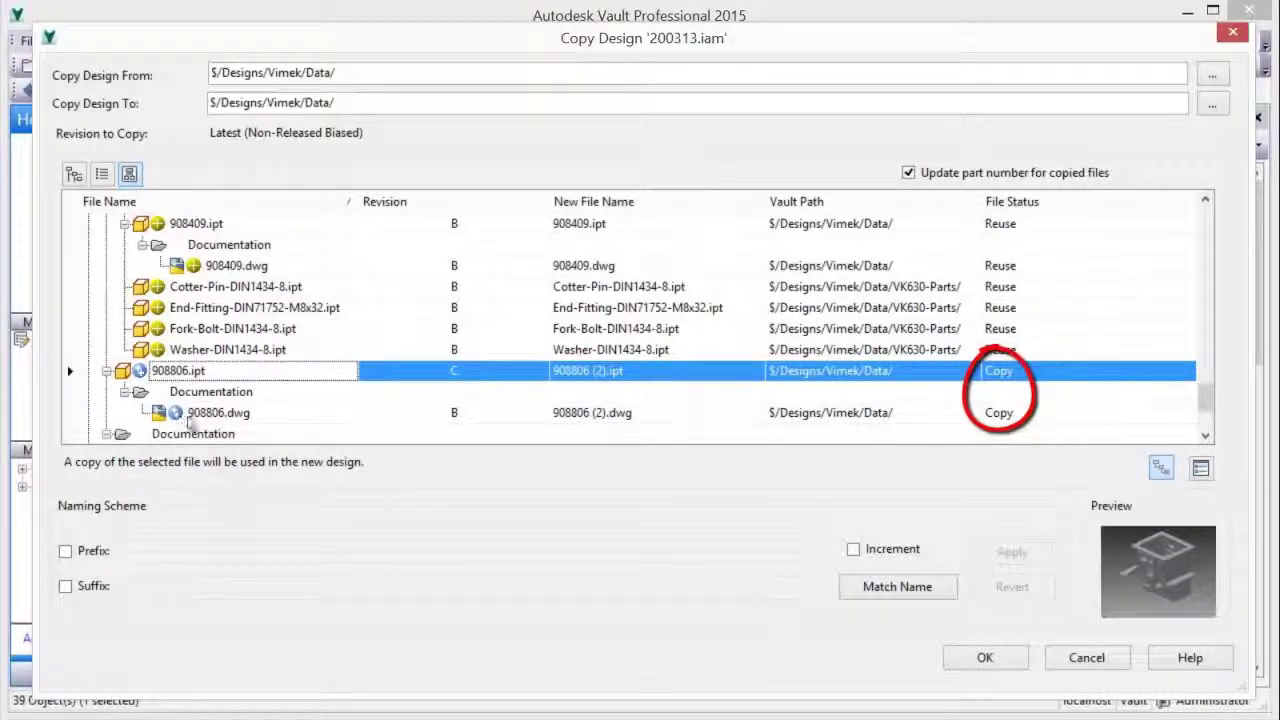
Switch the 908-409-02.iam subassembly, 908409.ipt and its drawing to Copy
click(195, 225)
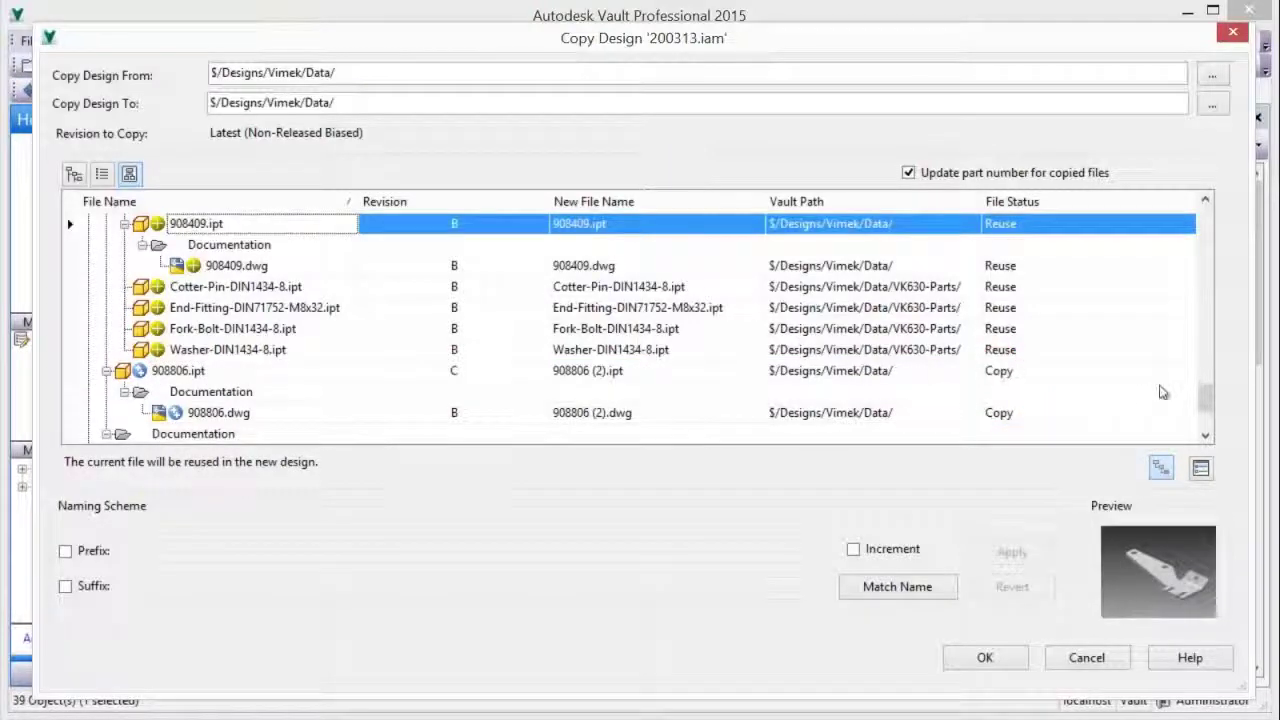
drag(1208, 403, 1207, 385)
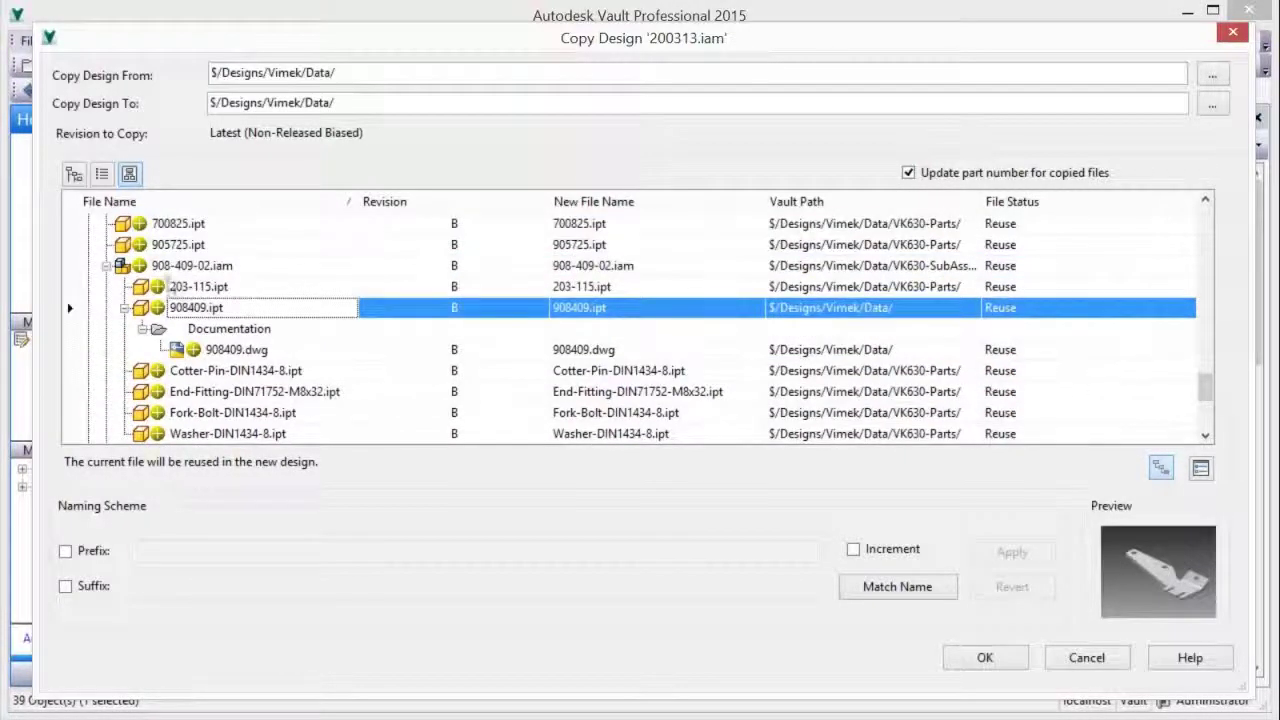
click(168, 266)
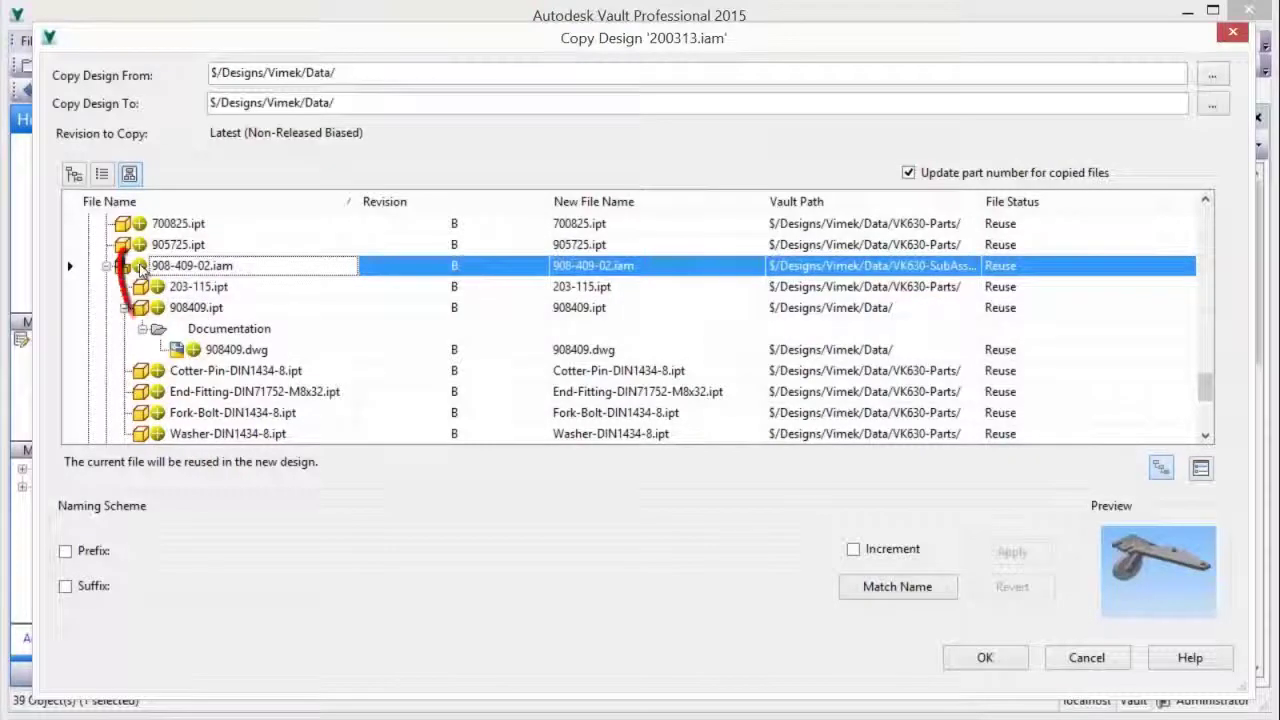
click(140, 266)
click(157, 308)
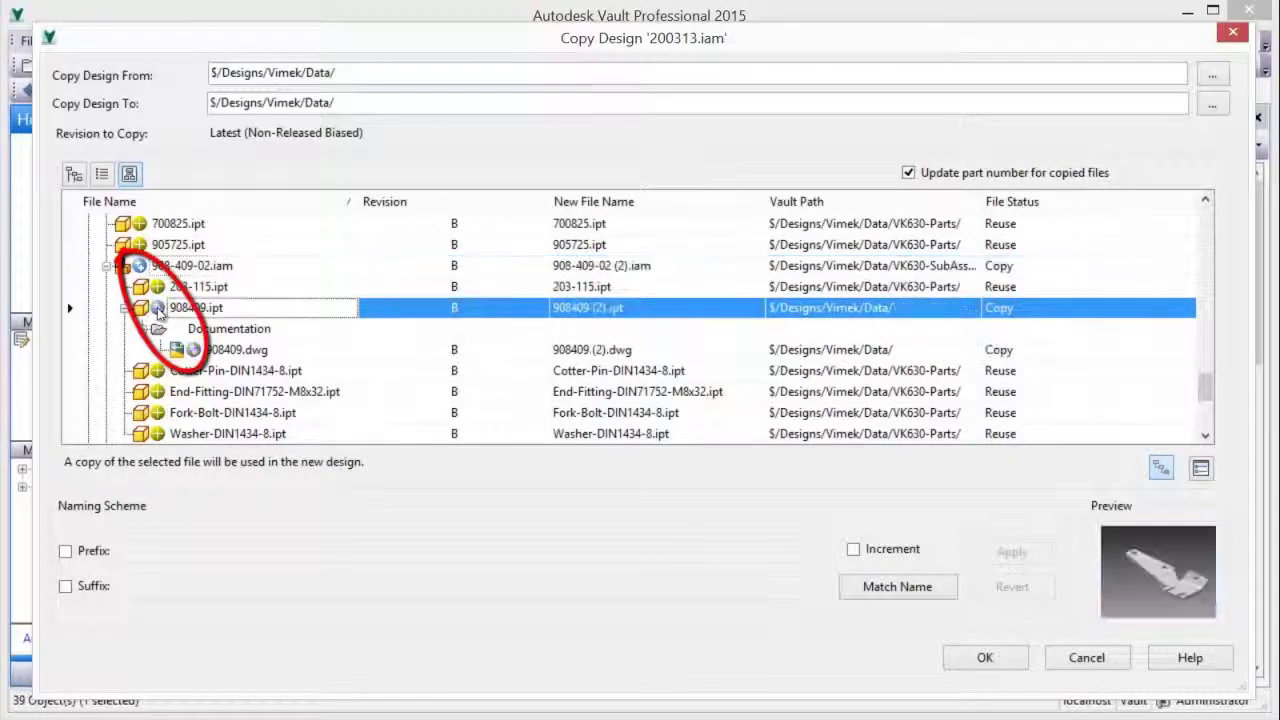
click(221, 352)
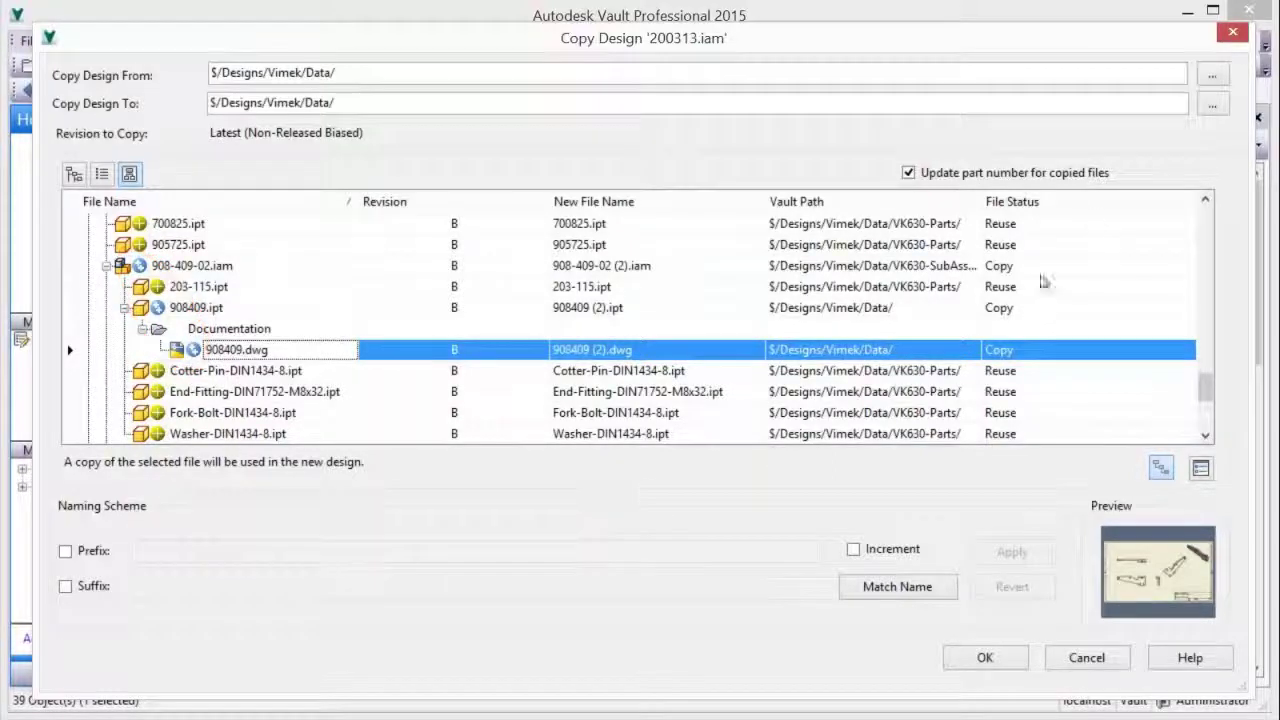
Set Designs/Vimek/636 as the copy destination folder
click(1212, 104)
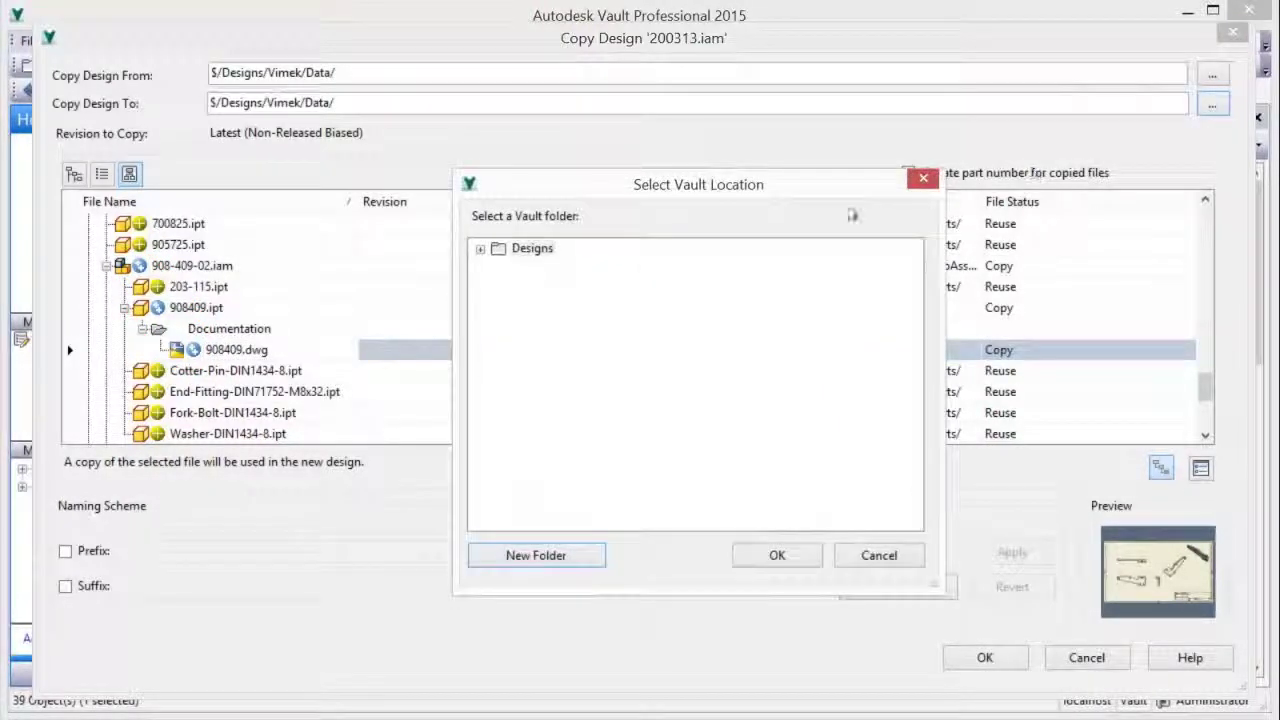
double_click(513, 248)
click(499, 268)
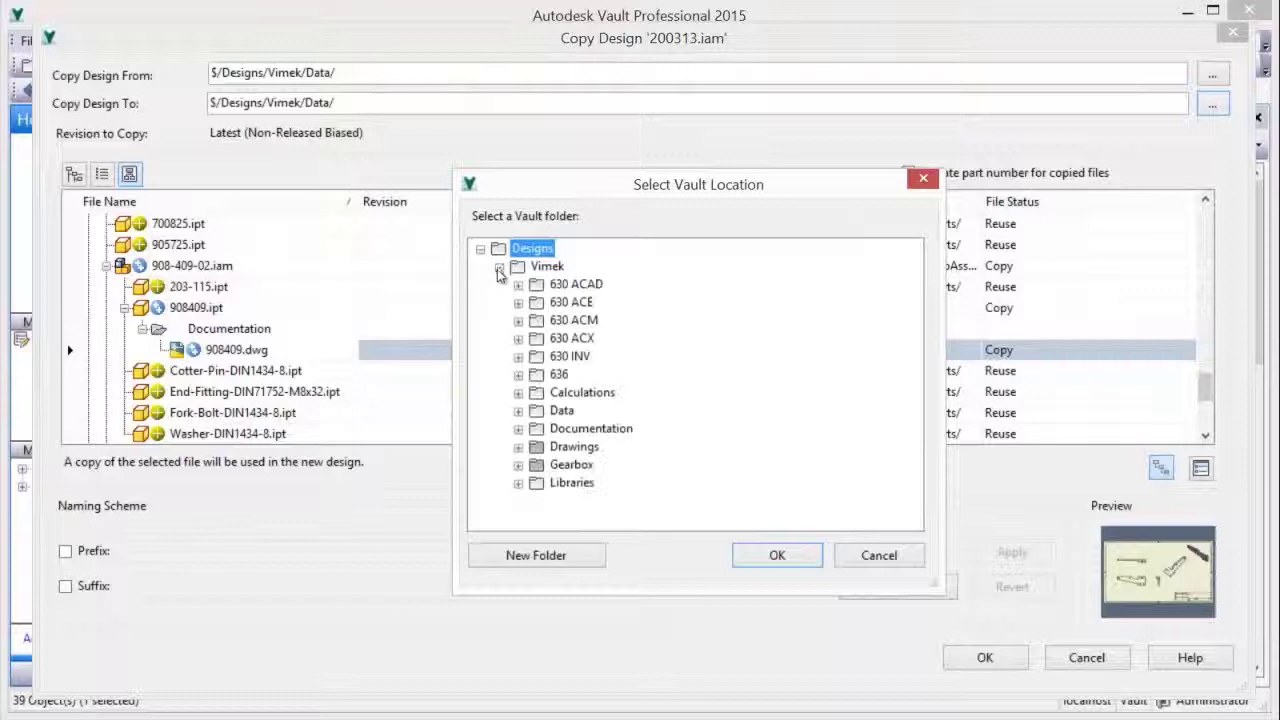
click(558, 375)
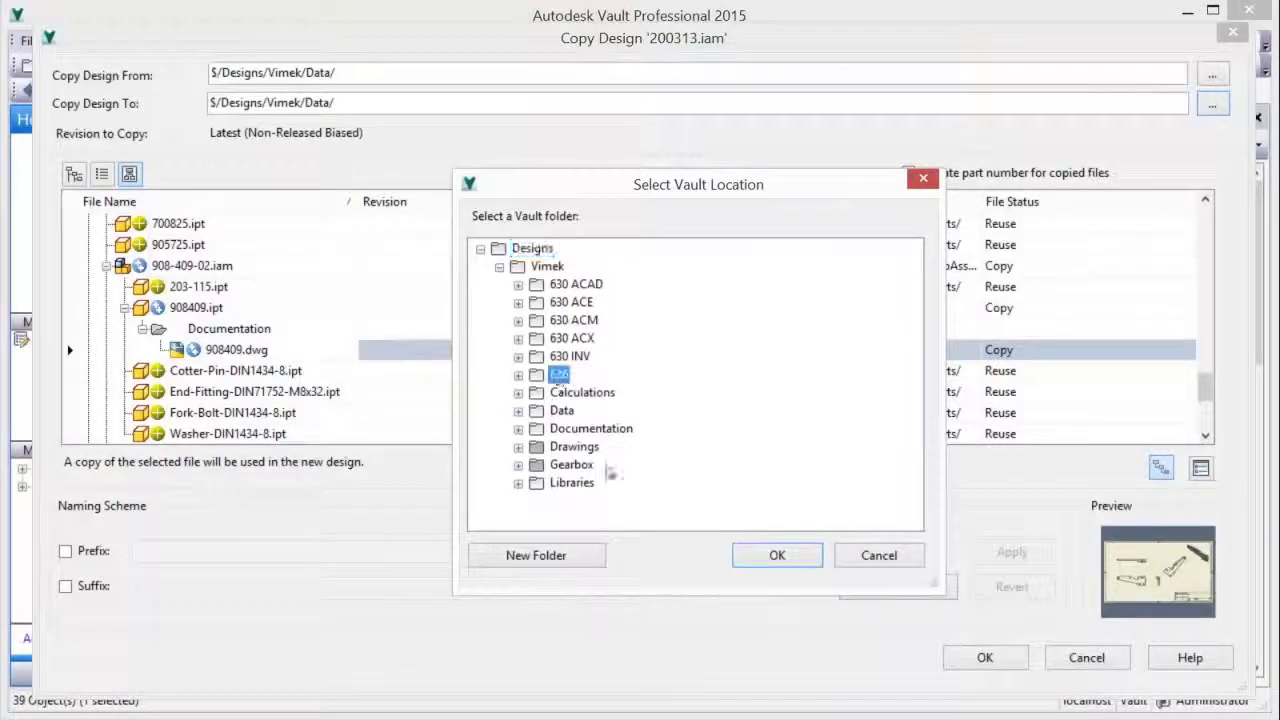
click(752, 558)
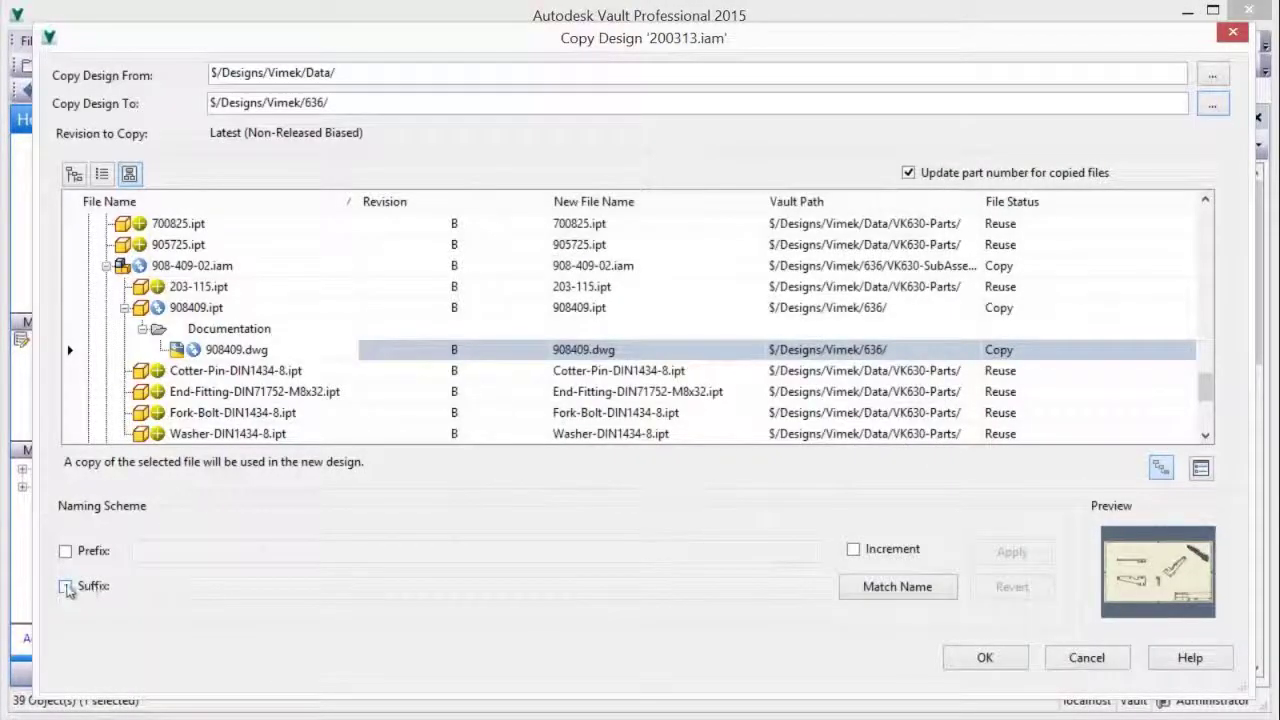
Apply the -636 suffix to new names and match presentation names to 200313-636.ipn
click(66, 588)
text(-636)
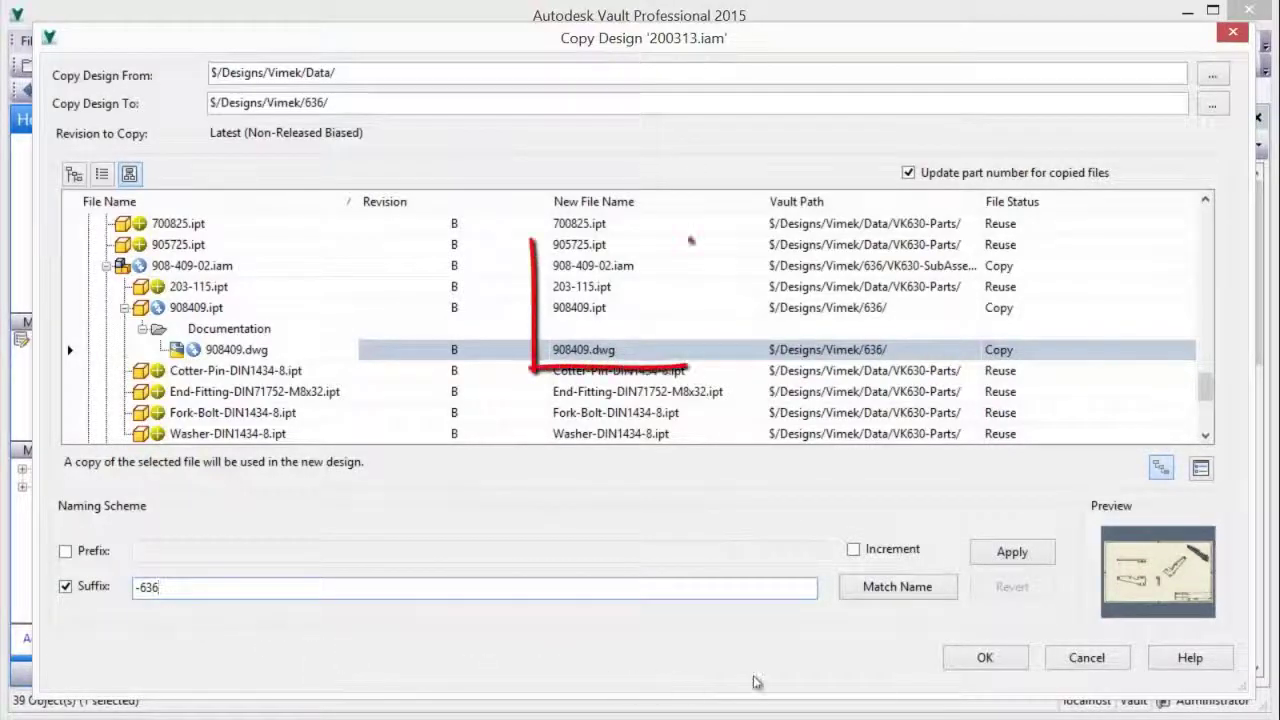
click(1012, 553)
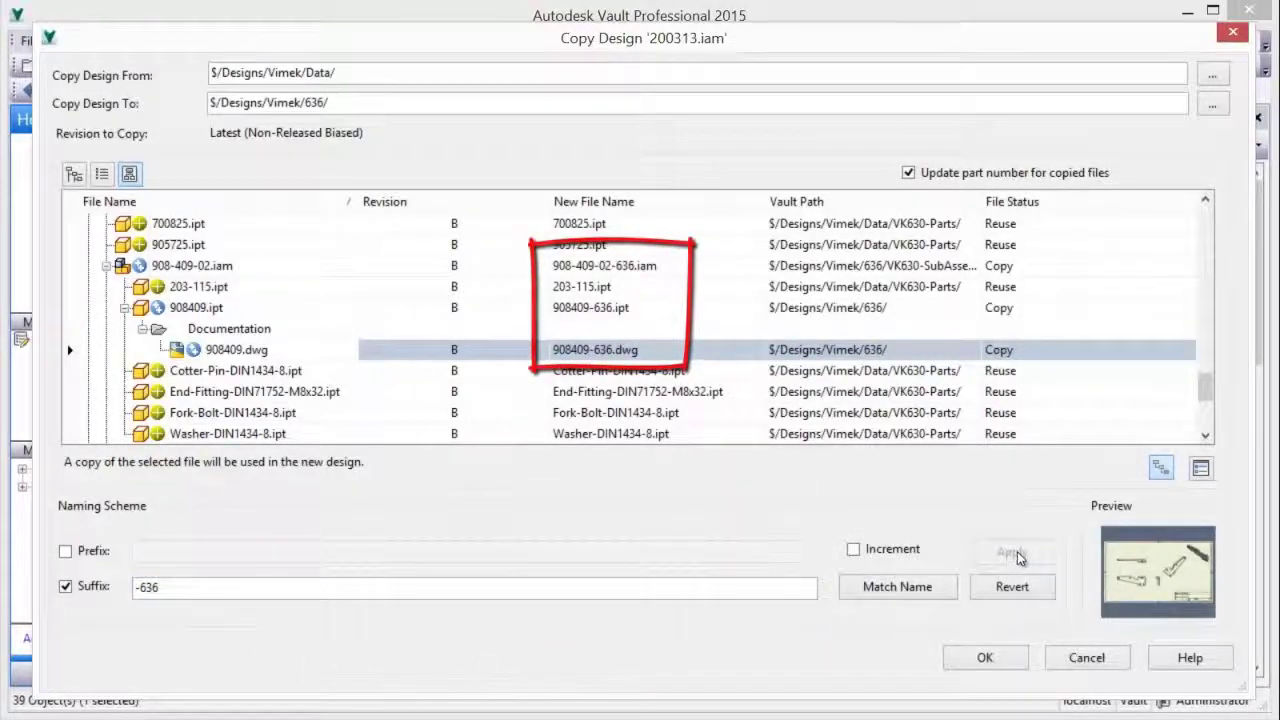
drag(1205, 386, 1207, 428)
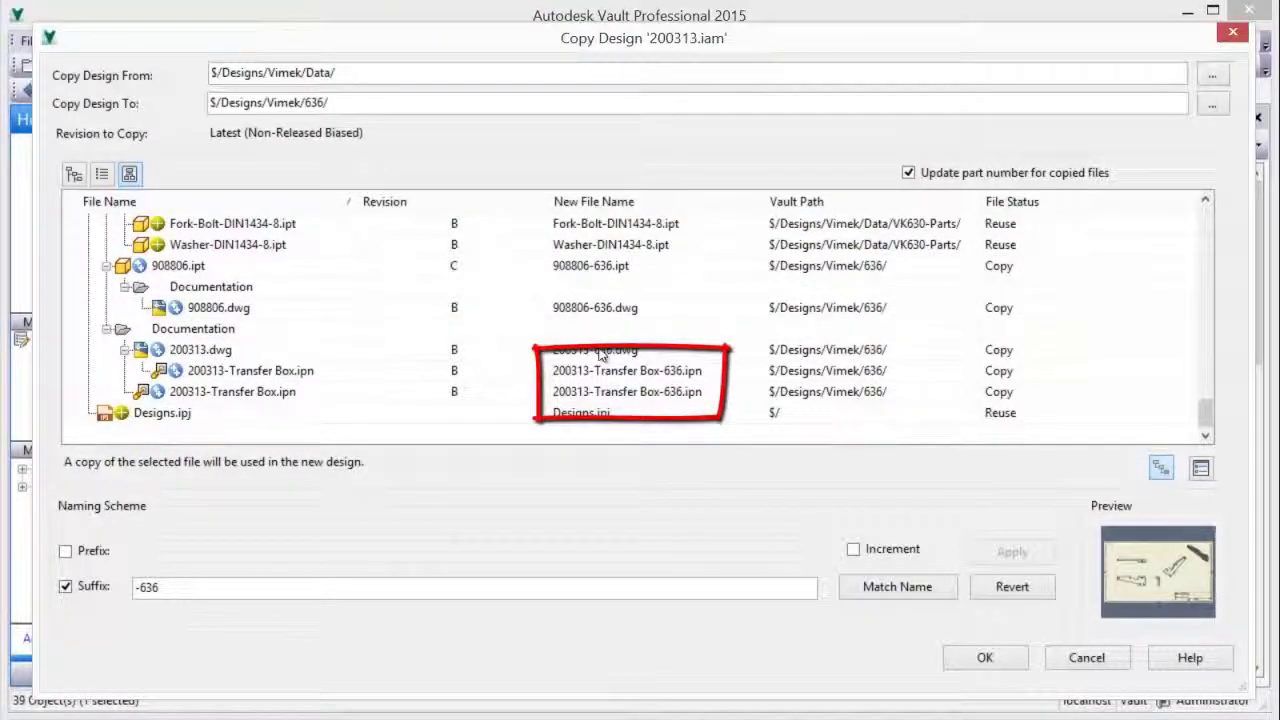
click(876, 590)
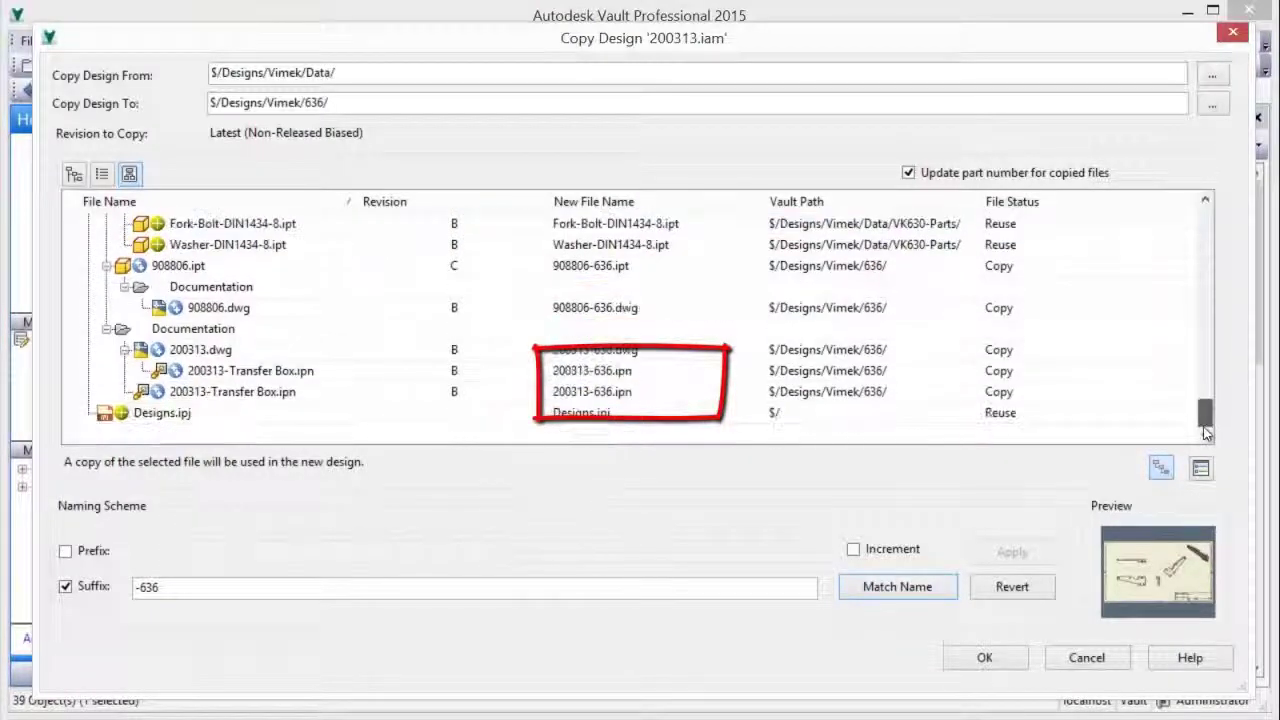
scroll(1195, 440, down, 1)
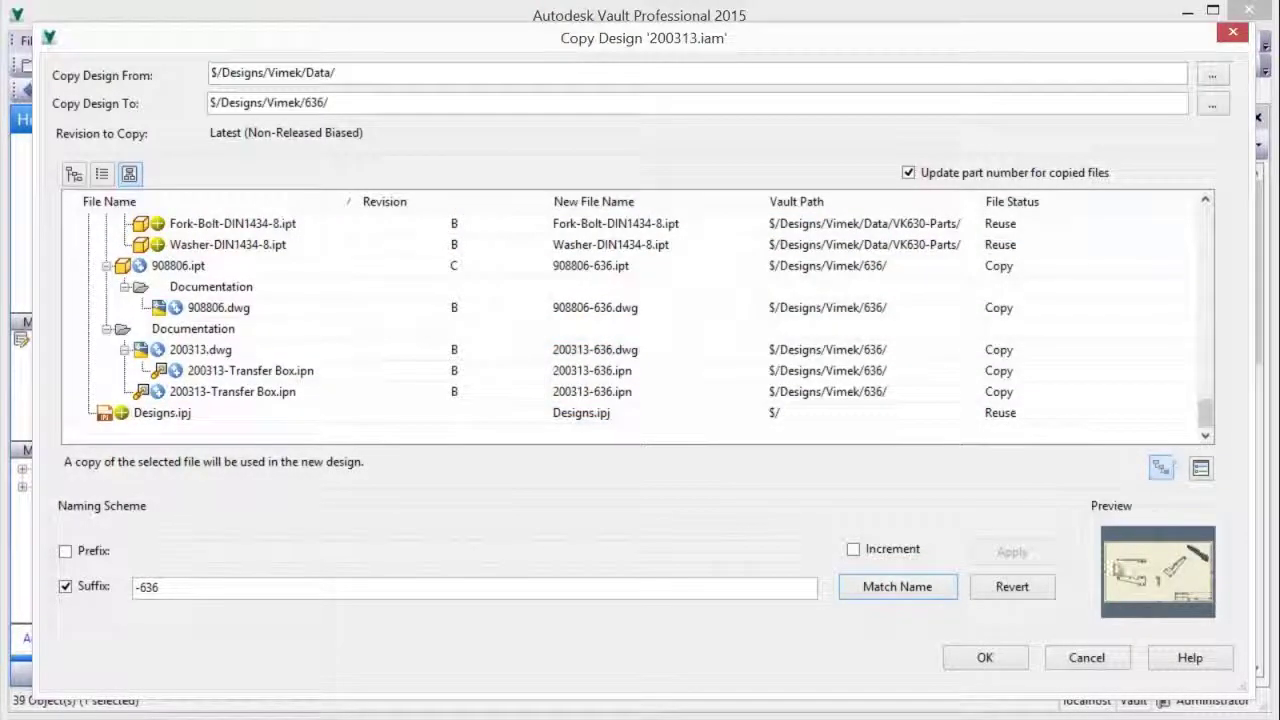
Create the copied 200313 design, accepting the replacement warning, and view folder 636
click(985, 658)
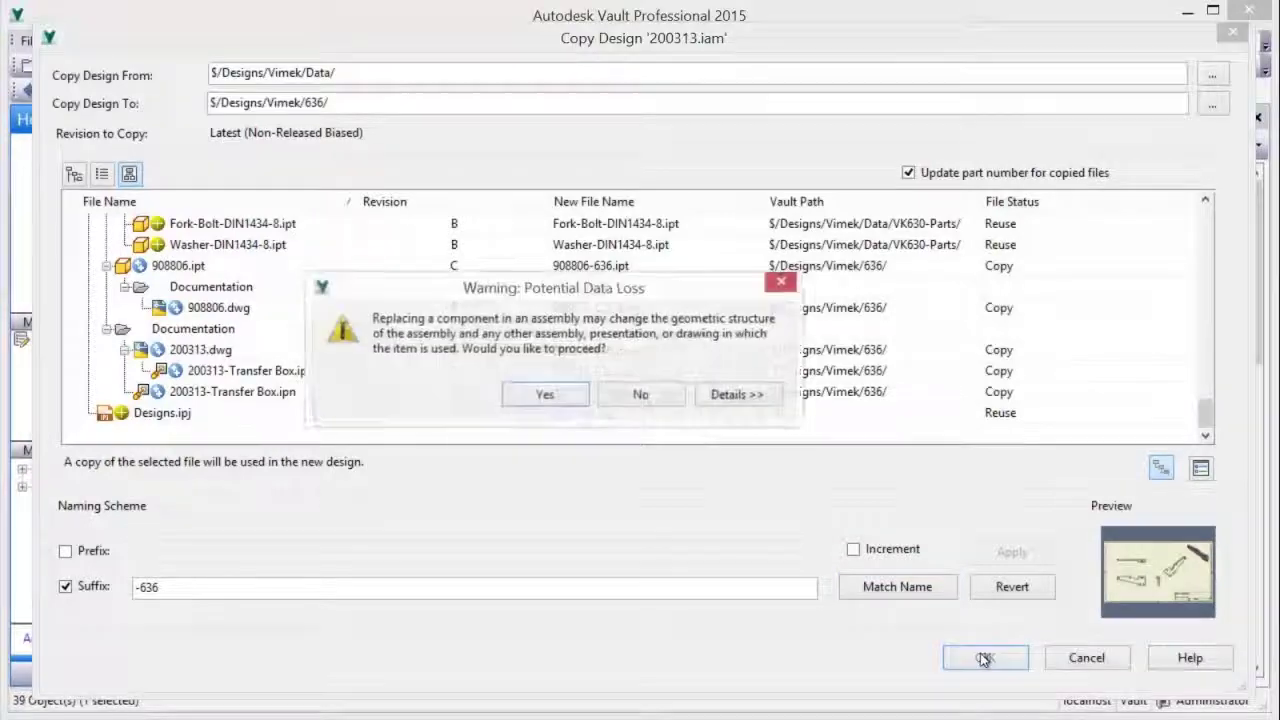
click(545, 395)
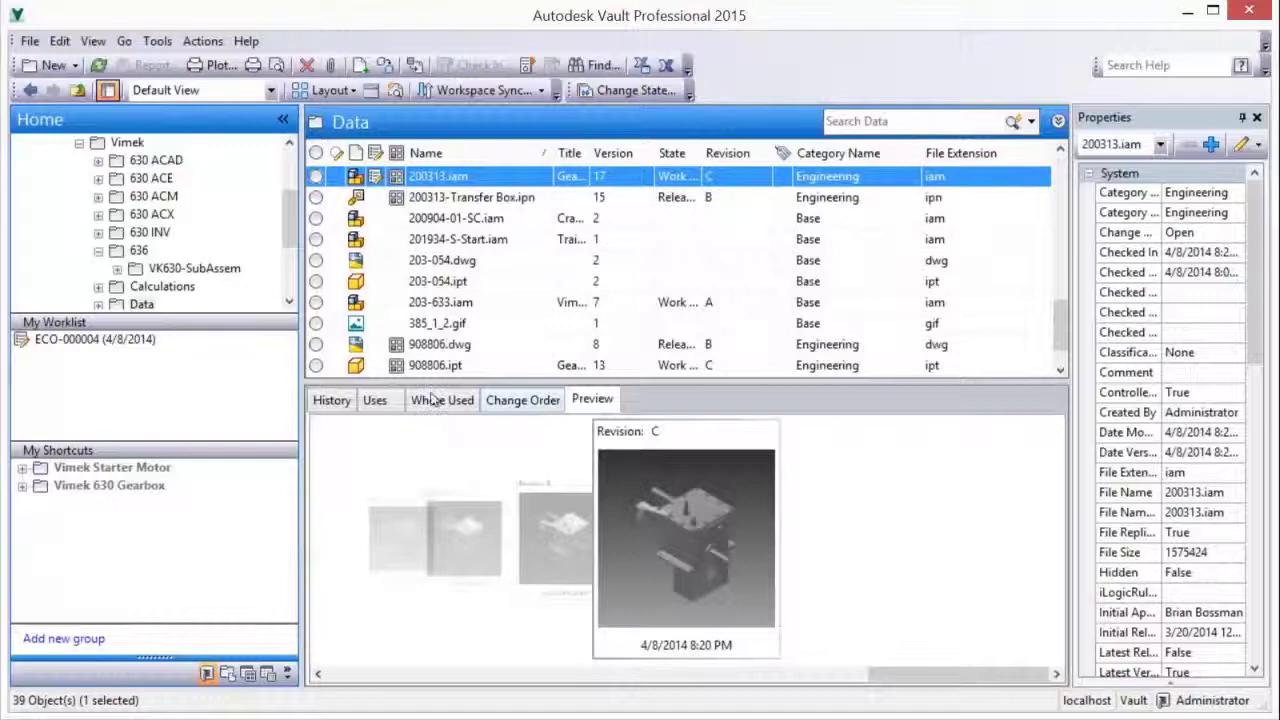
click(138, 250)
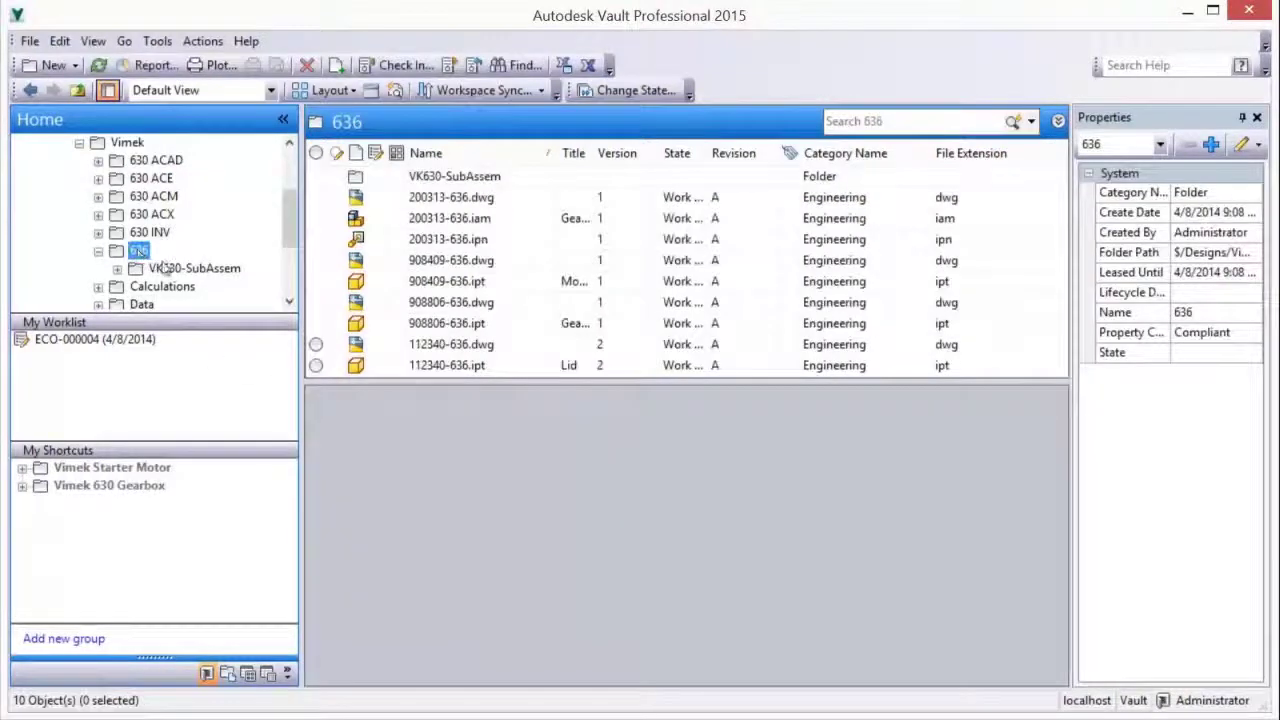
click(433, 220)
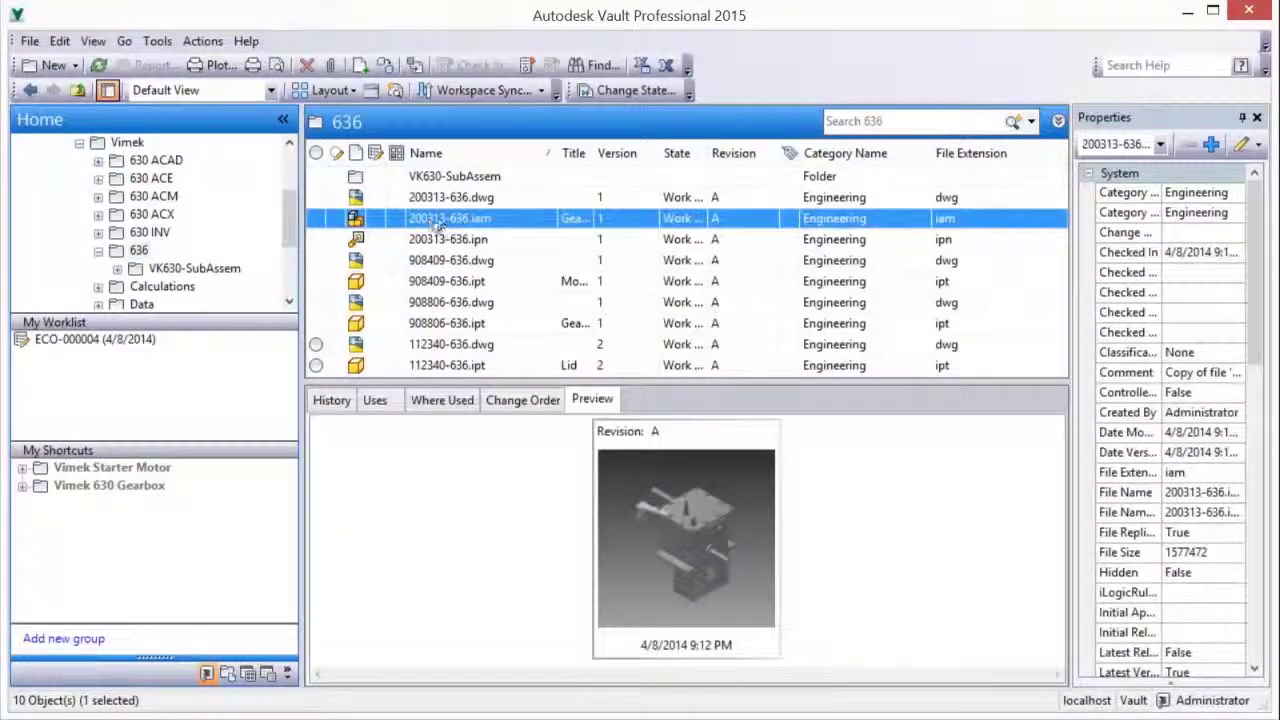
Download 200313-636.dwg and its related files into the workspace
click(453, 200)
right_click(454, 200)
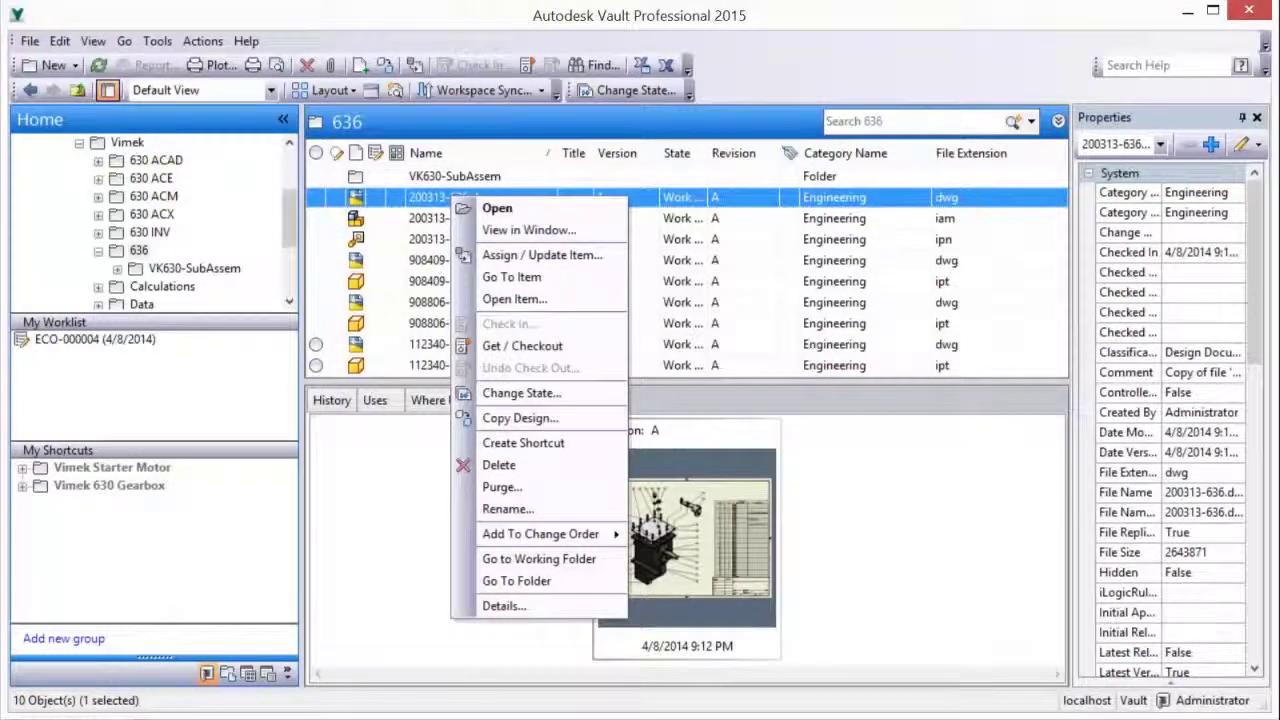
click(522, 345)
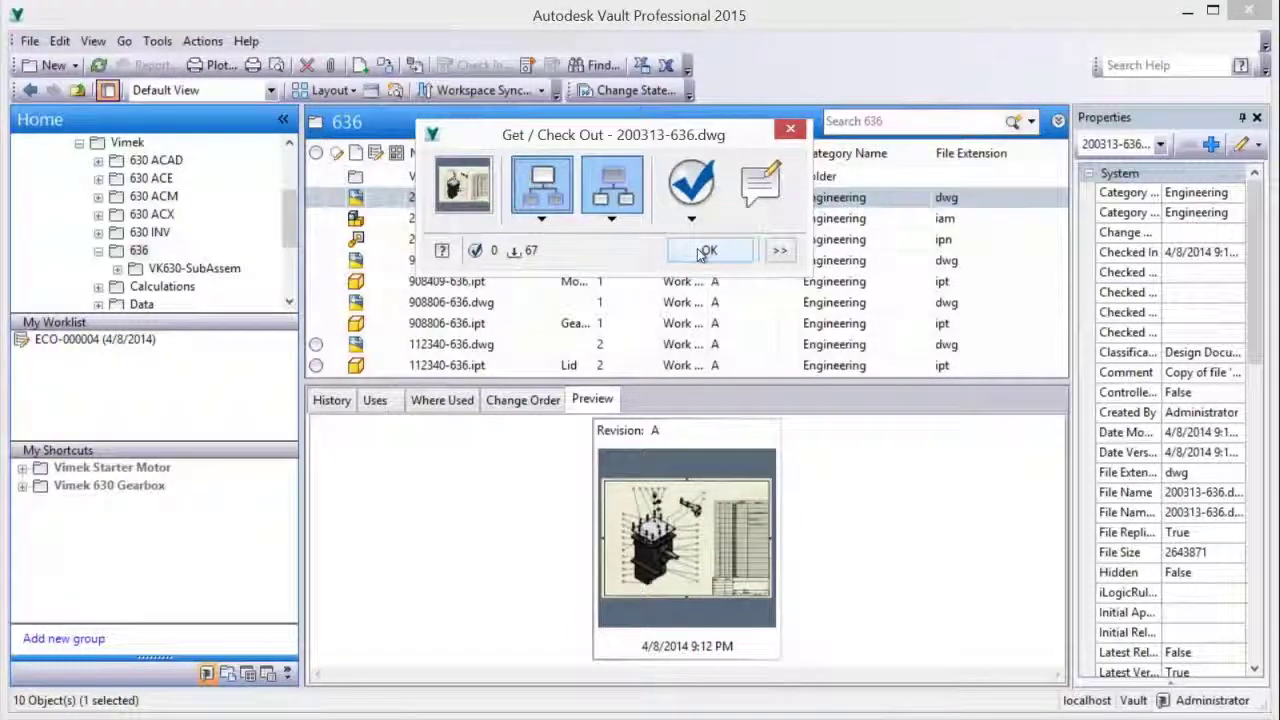
click(703, 253)
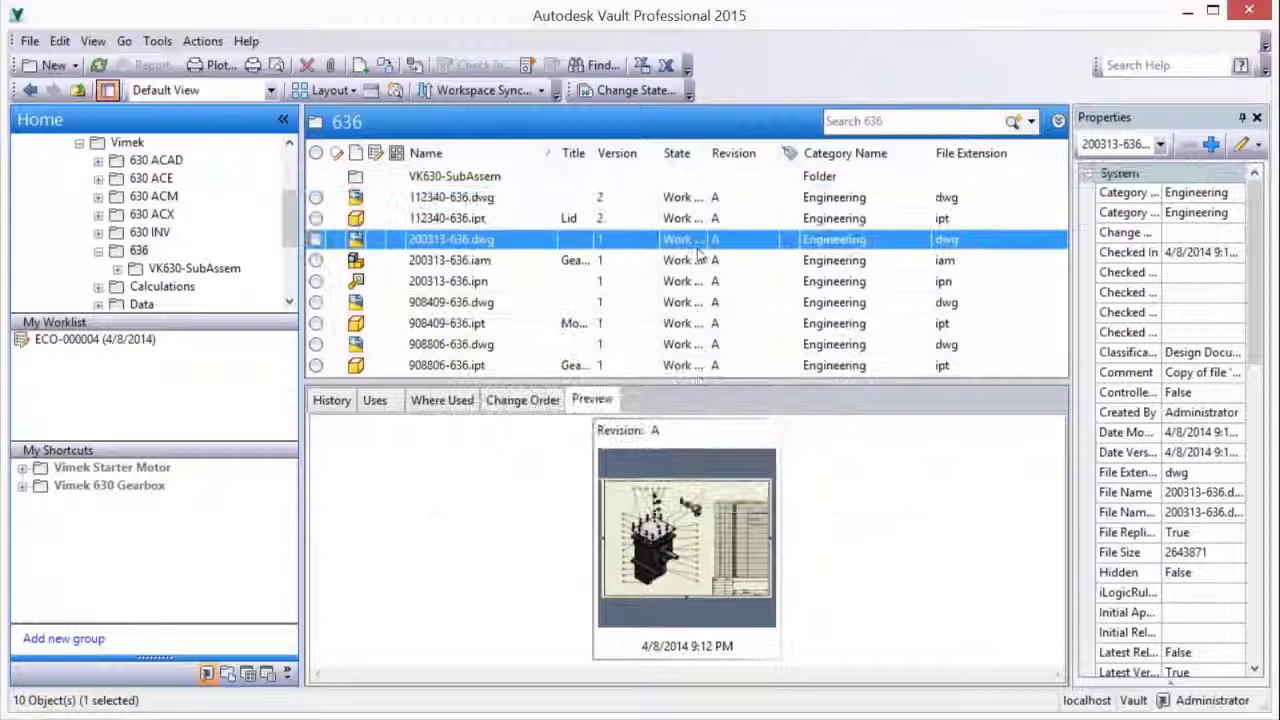
Open 200313-636 without checking it out
right_click(496, 245)
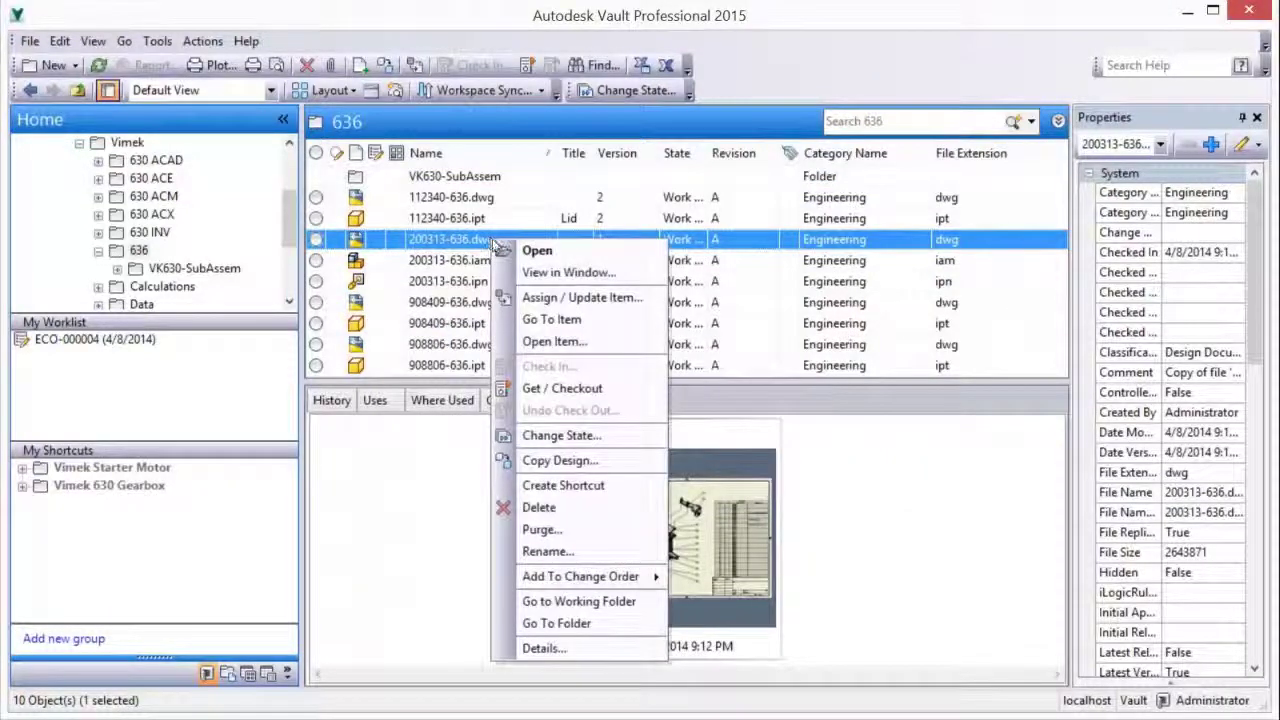
click(536, 254)
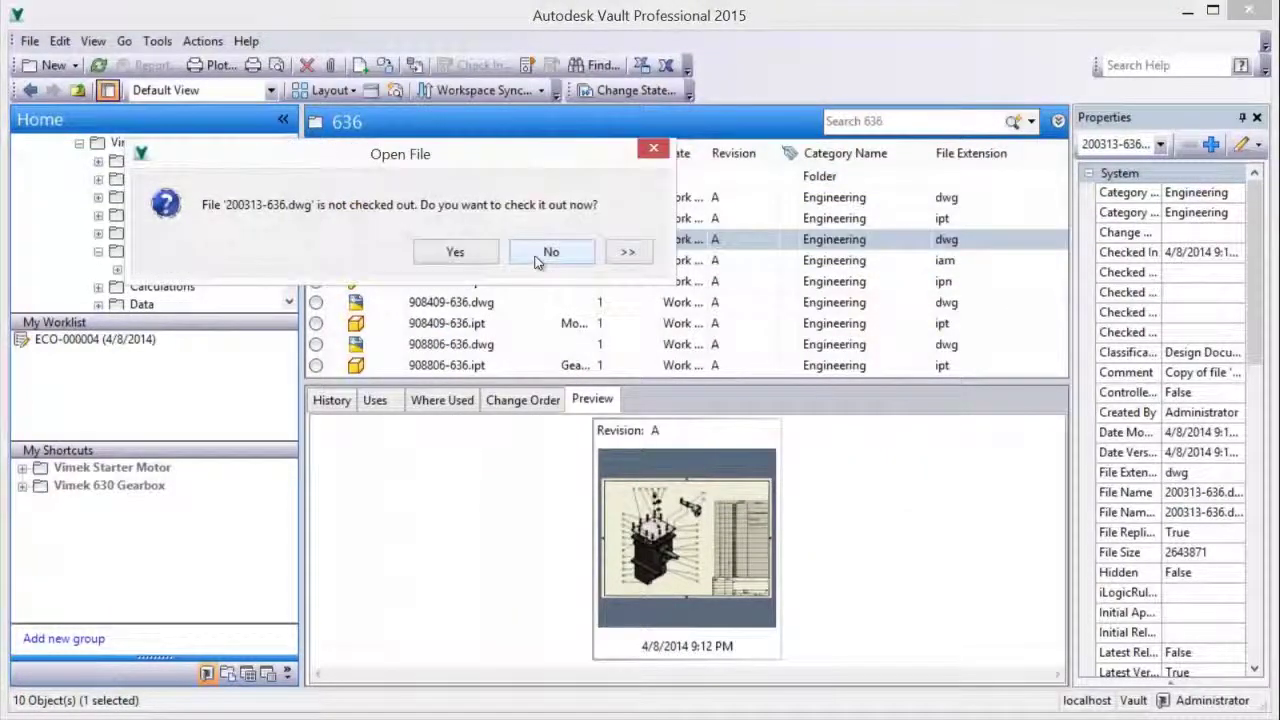
click(465, 254)
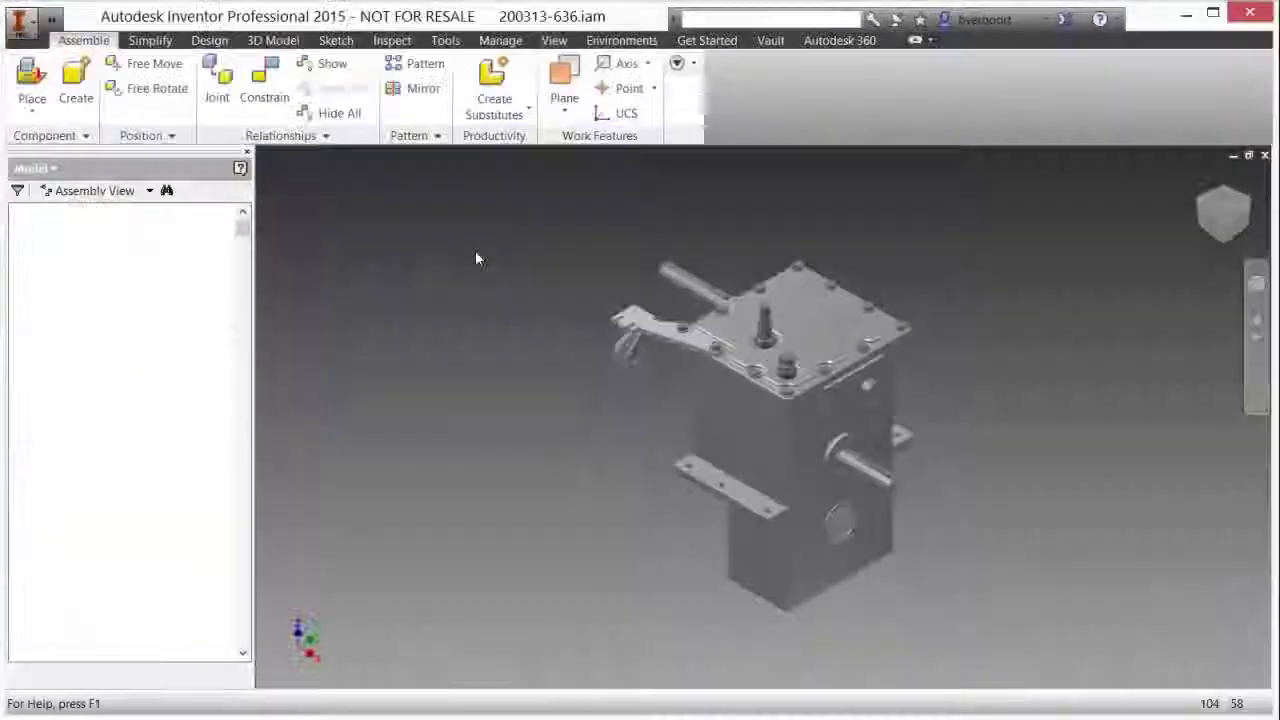
click(35, 168)
click(60, 249)
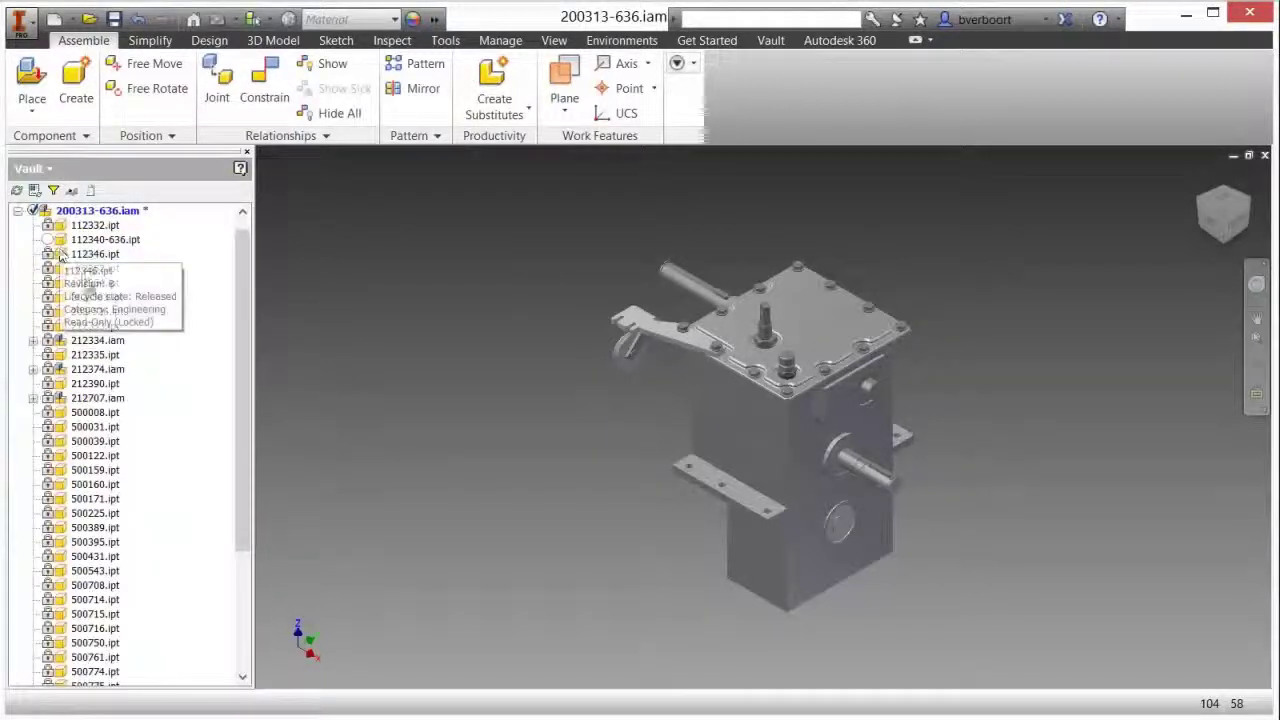
double_click(645, 332)
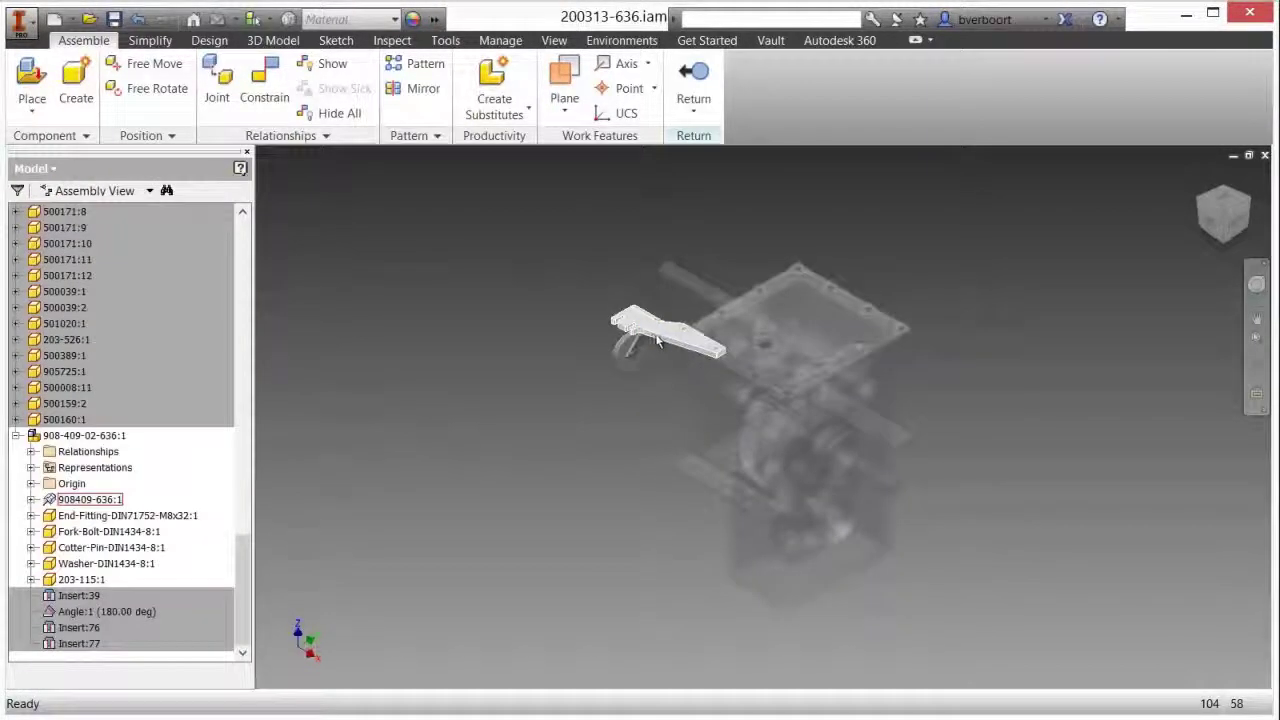
scroll(658, 337, down, 5)
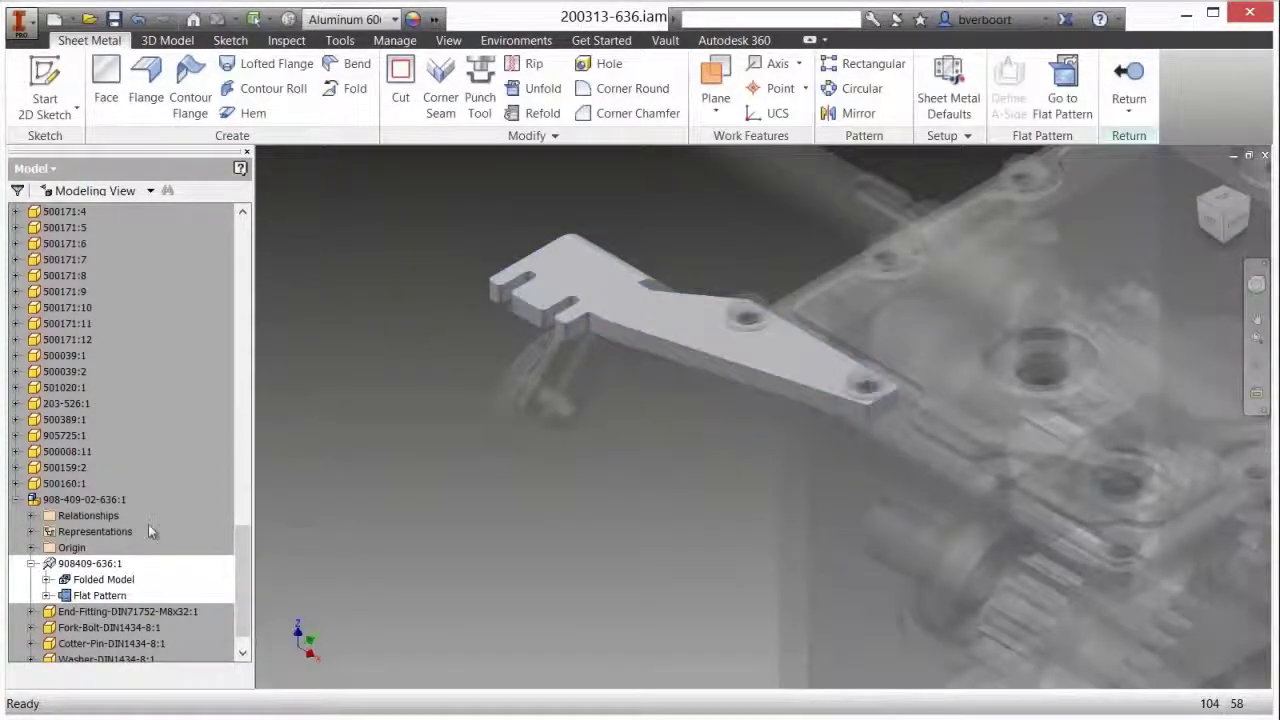
click(46, 579)
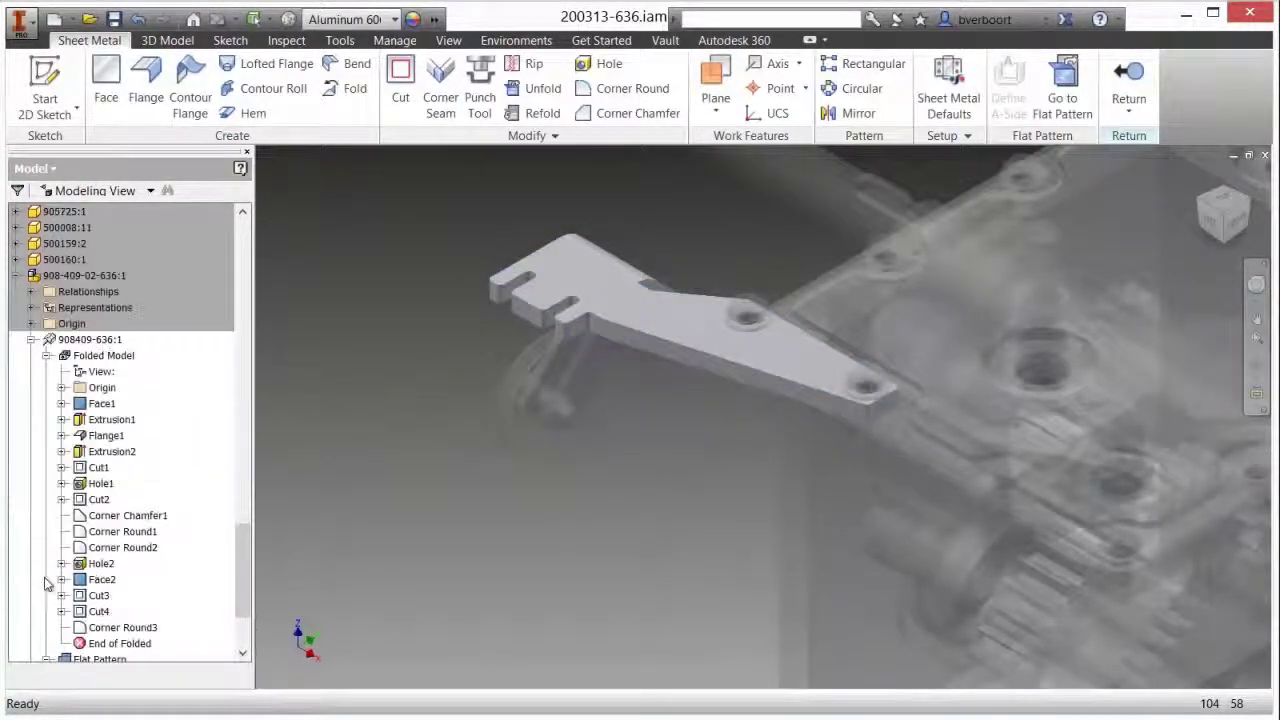
right_click(106, 404)
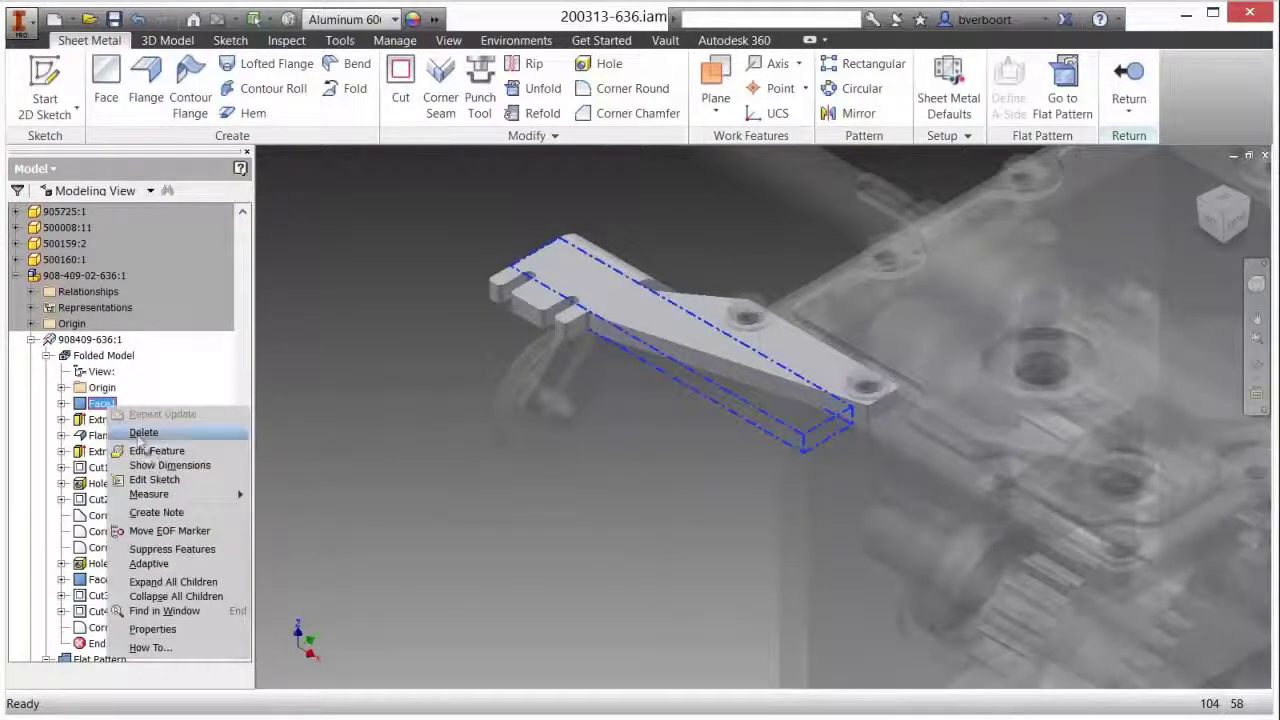
click(155, 479)
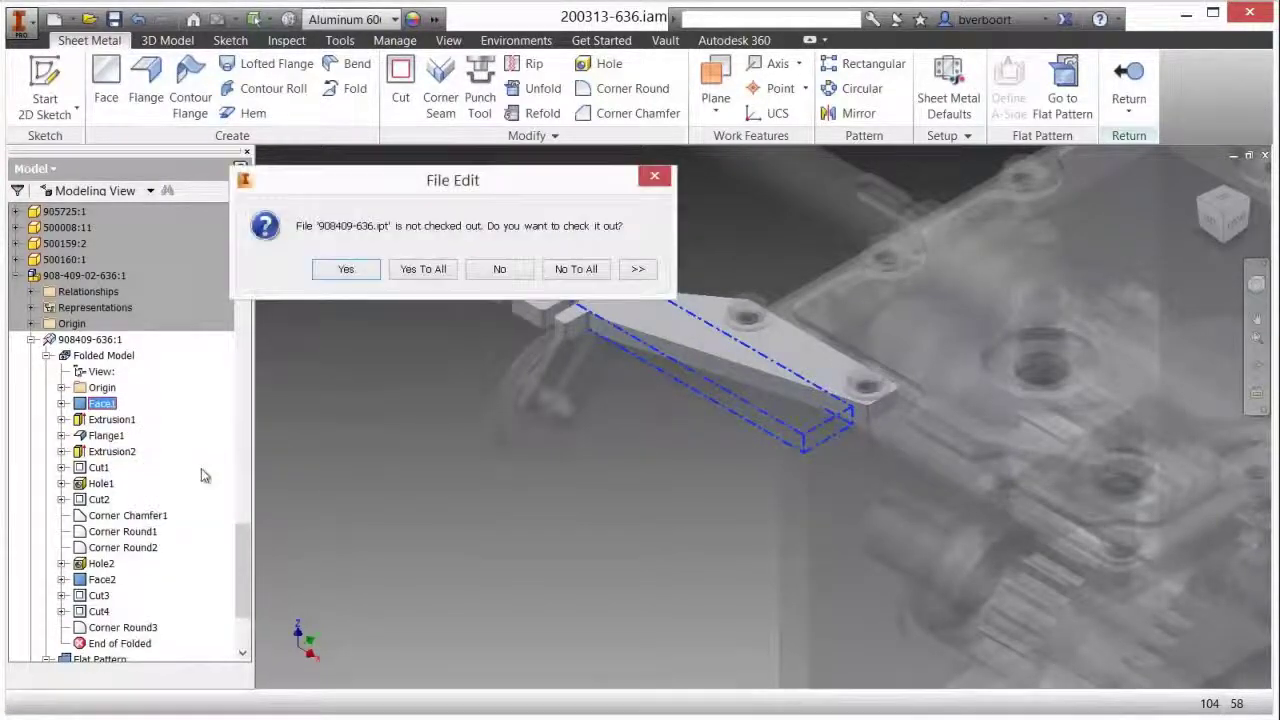
click(346, 269)
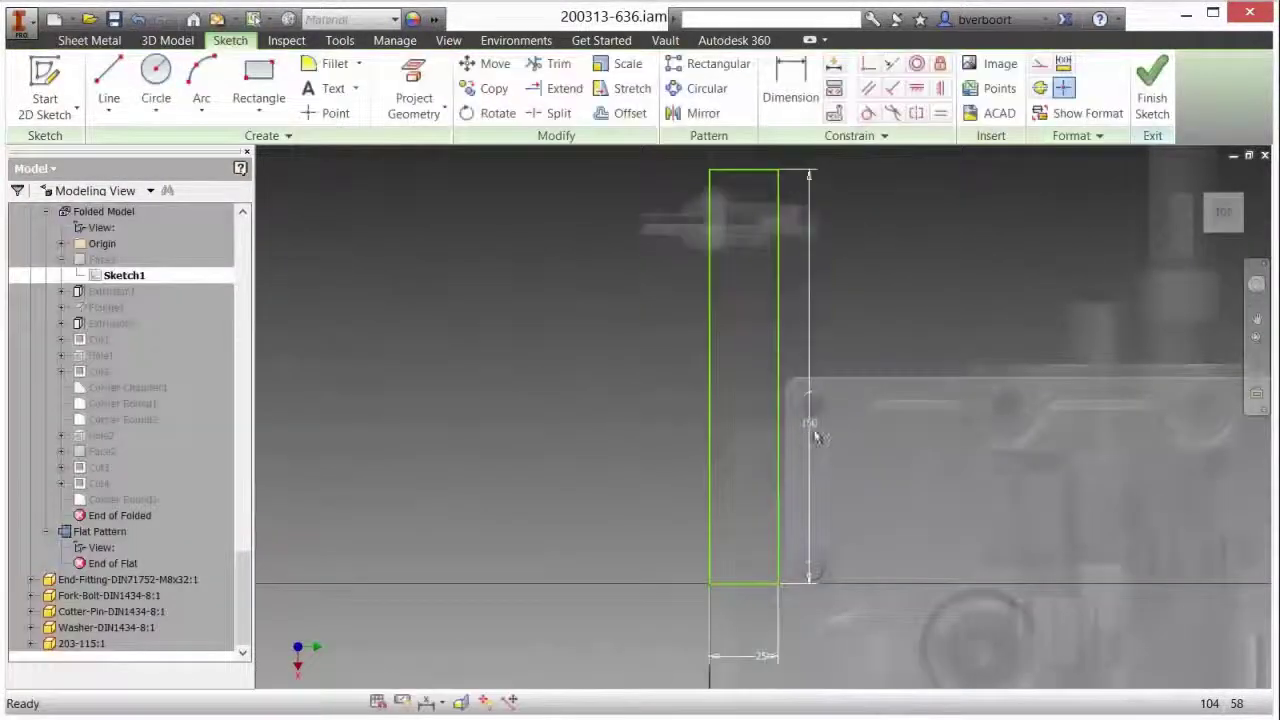
Change the plate sketch's length dimension from 150 to 230
double_click(813, 428)
scroll(630, 388, up, 3)
text(20)
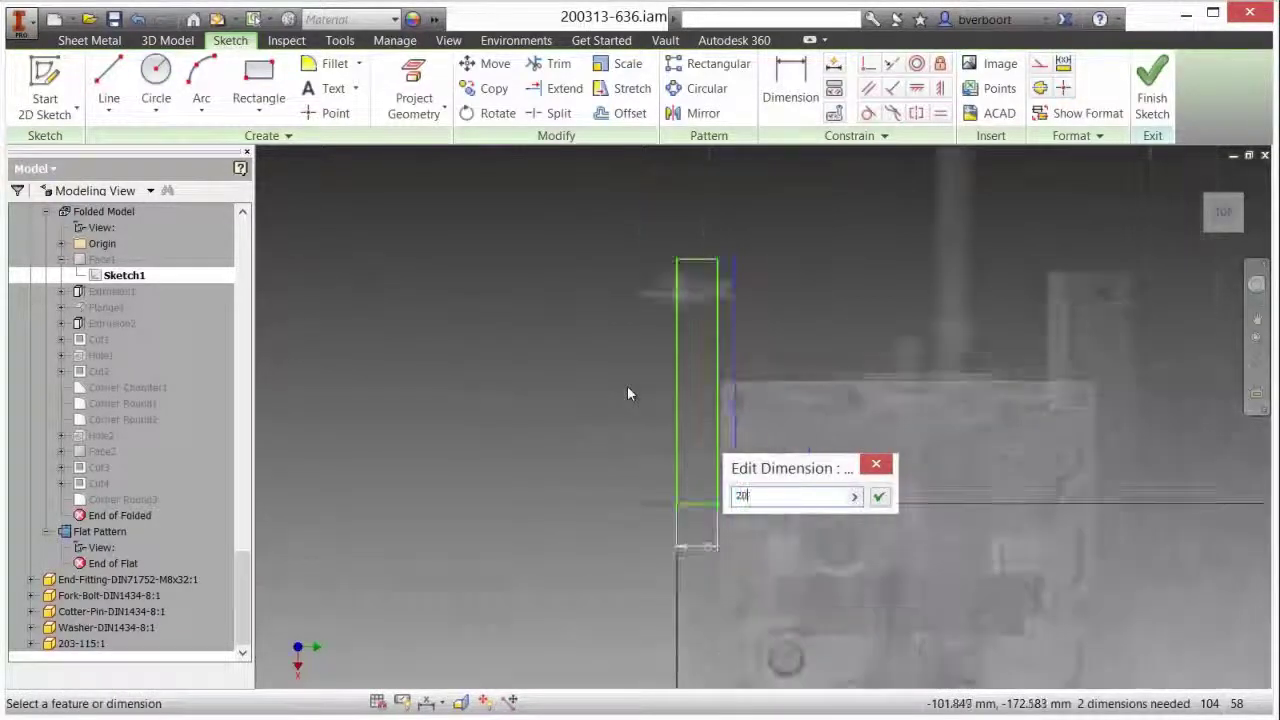
text(0)
key(Return)
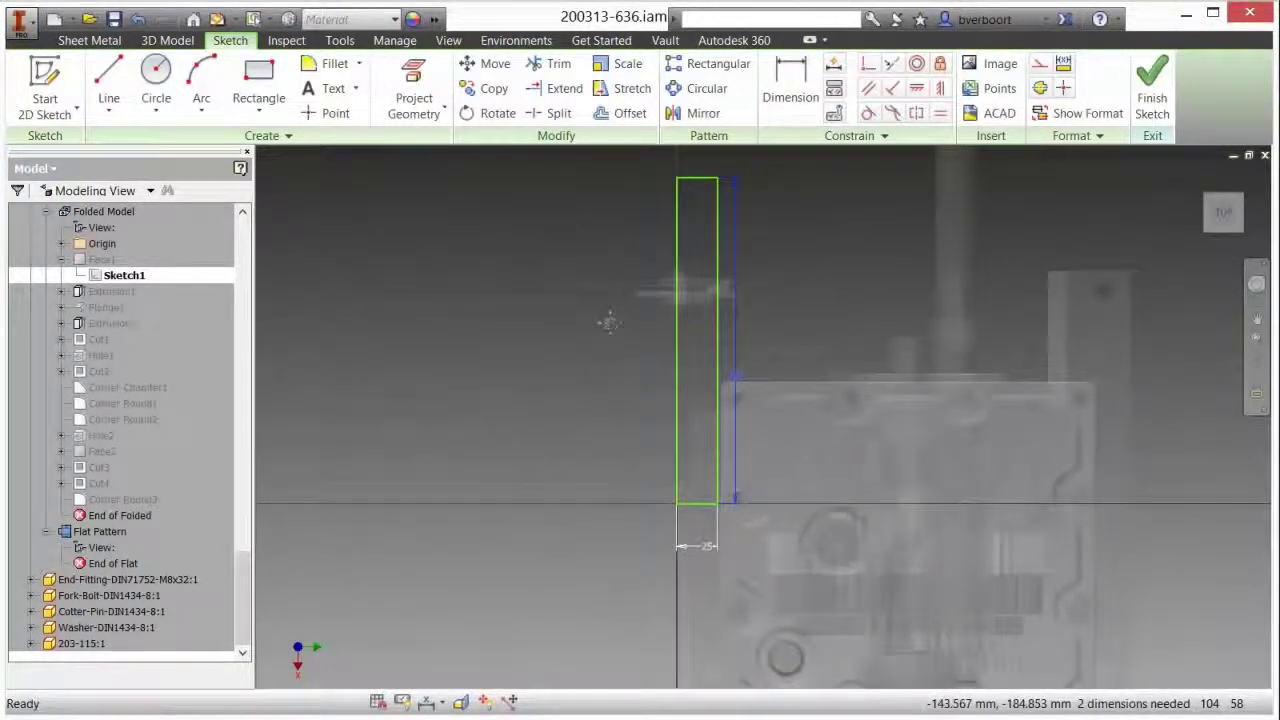
middle_drag(647, 355, 583, 438)
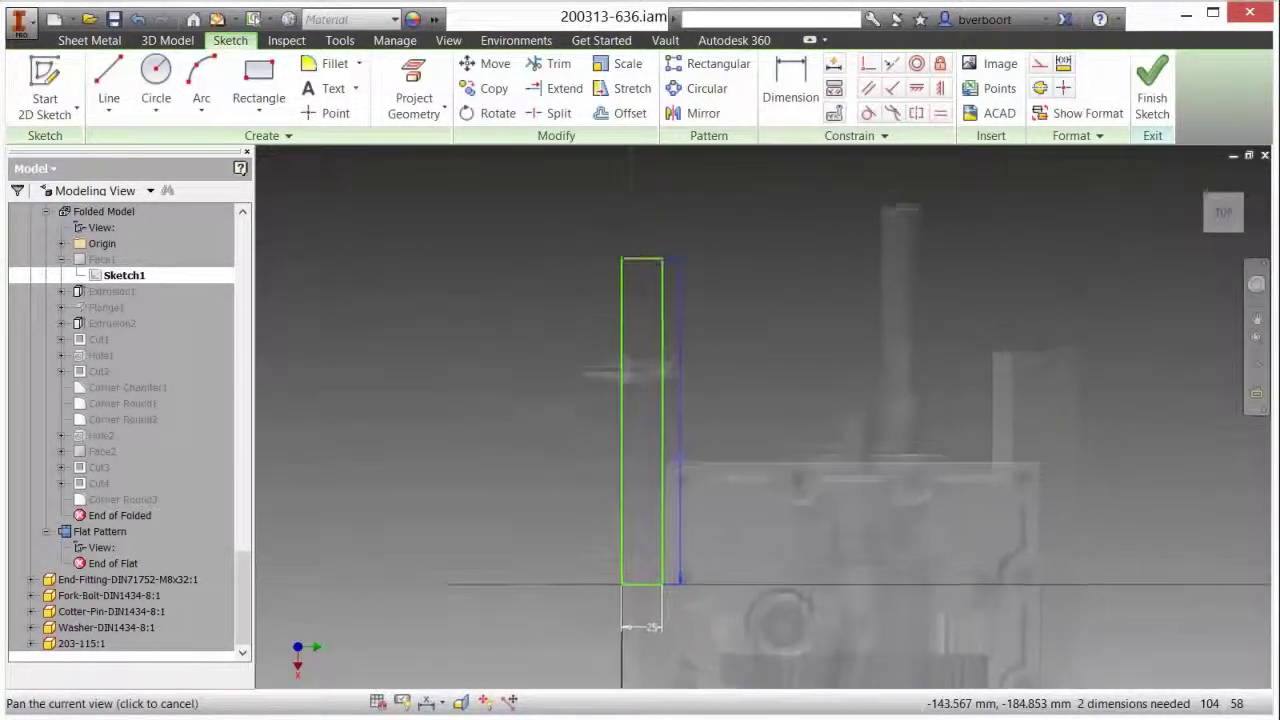
click(672, 470)
click(534, 449)
text(230)
key(Return)
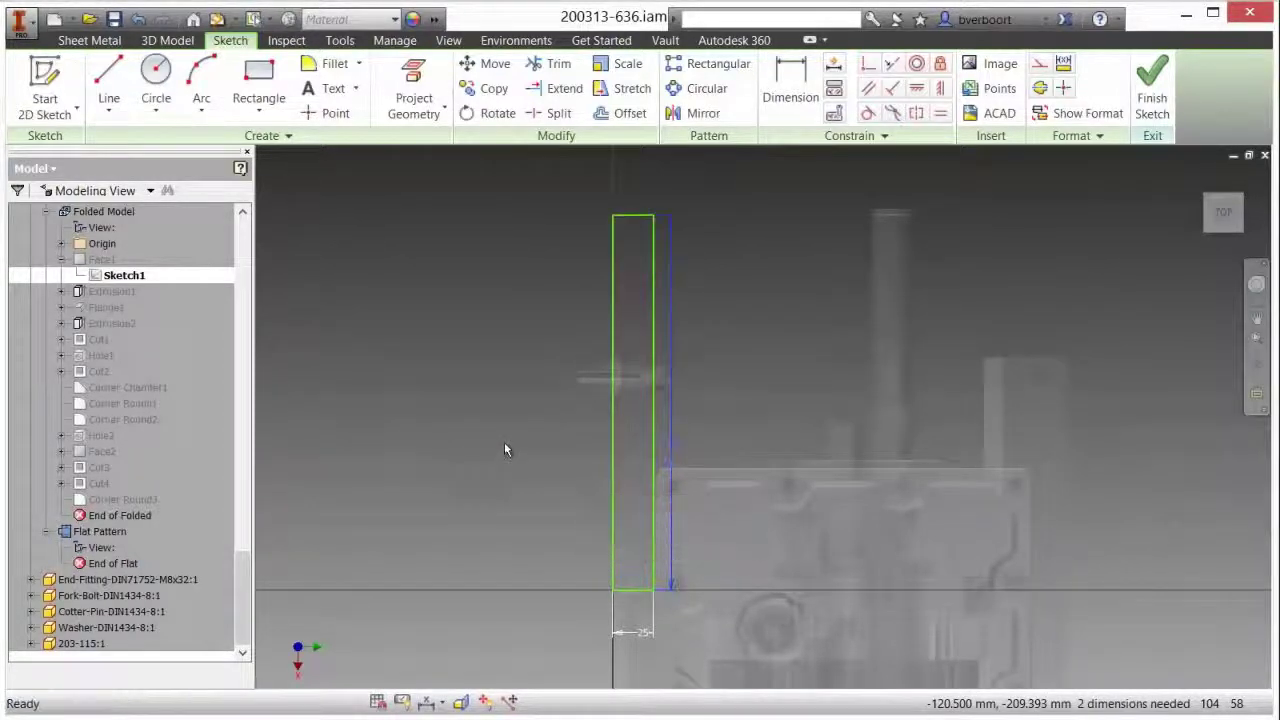
Finish the 2D sketch and the lever plate edit
right_click(428, 296)
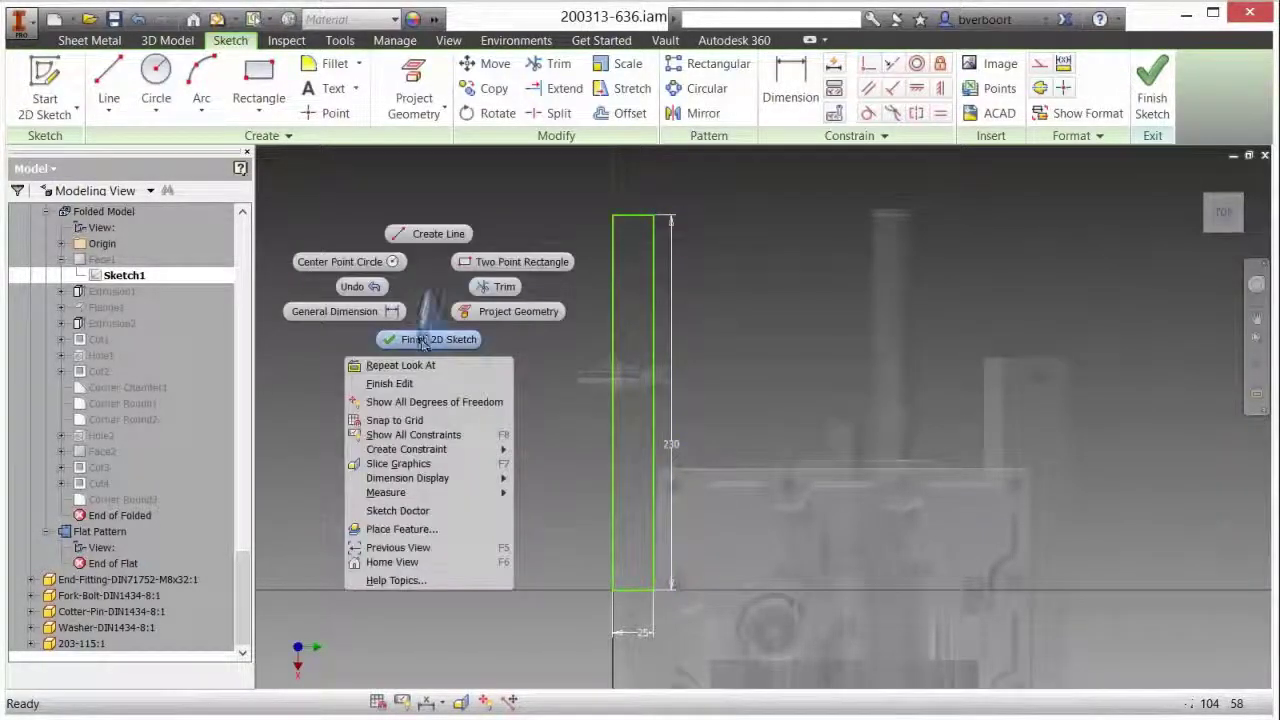
click(423, 340)
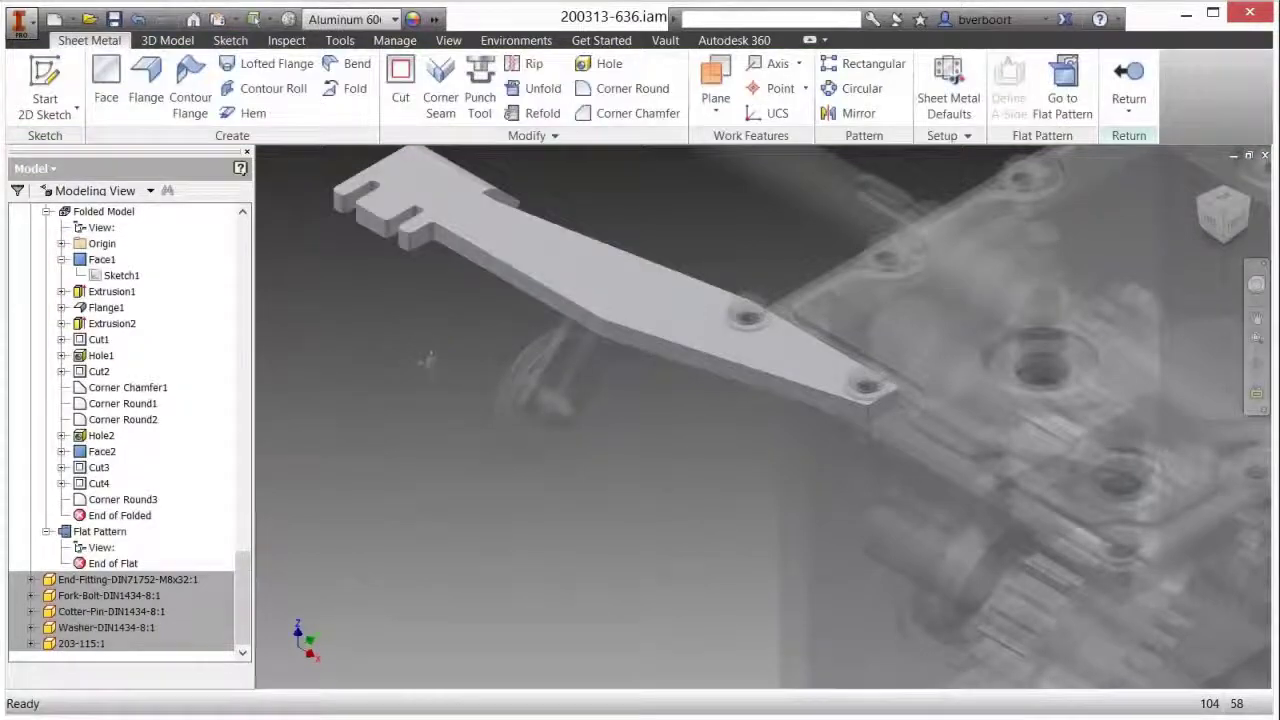
right_click(411, 393)
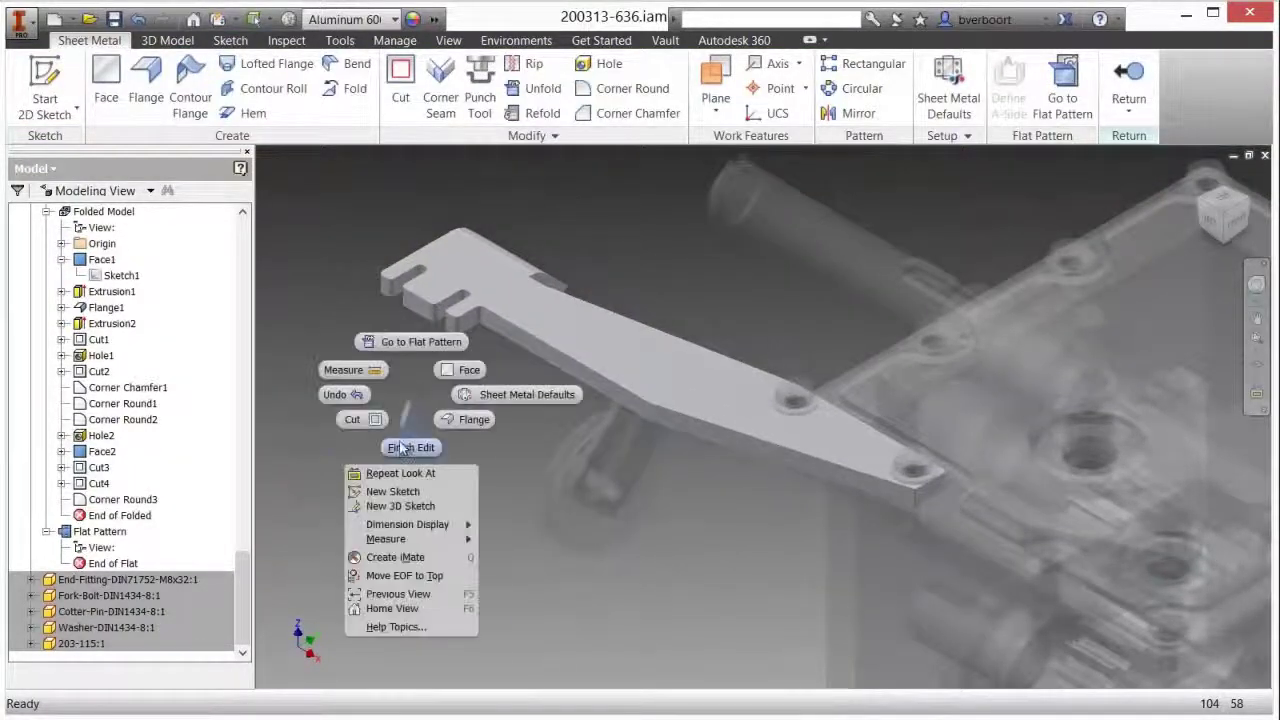
click(402, 447)
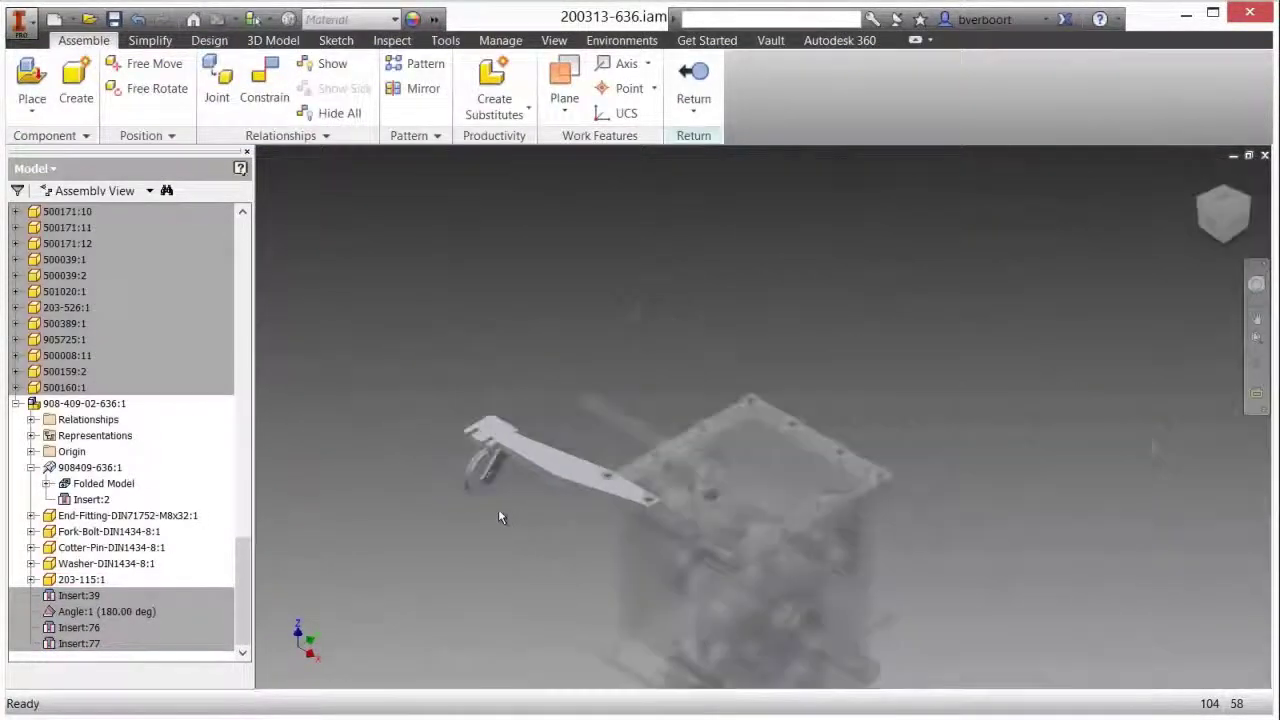
Finish the lever subassembly edit and edit housing part 908806-636 in place
right_click(390, 248)
click(385, 298)
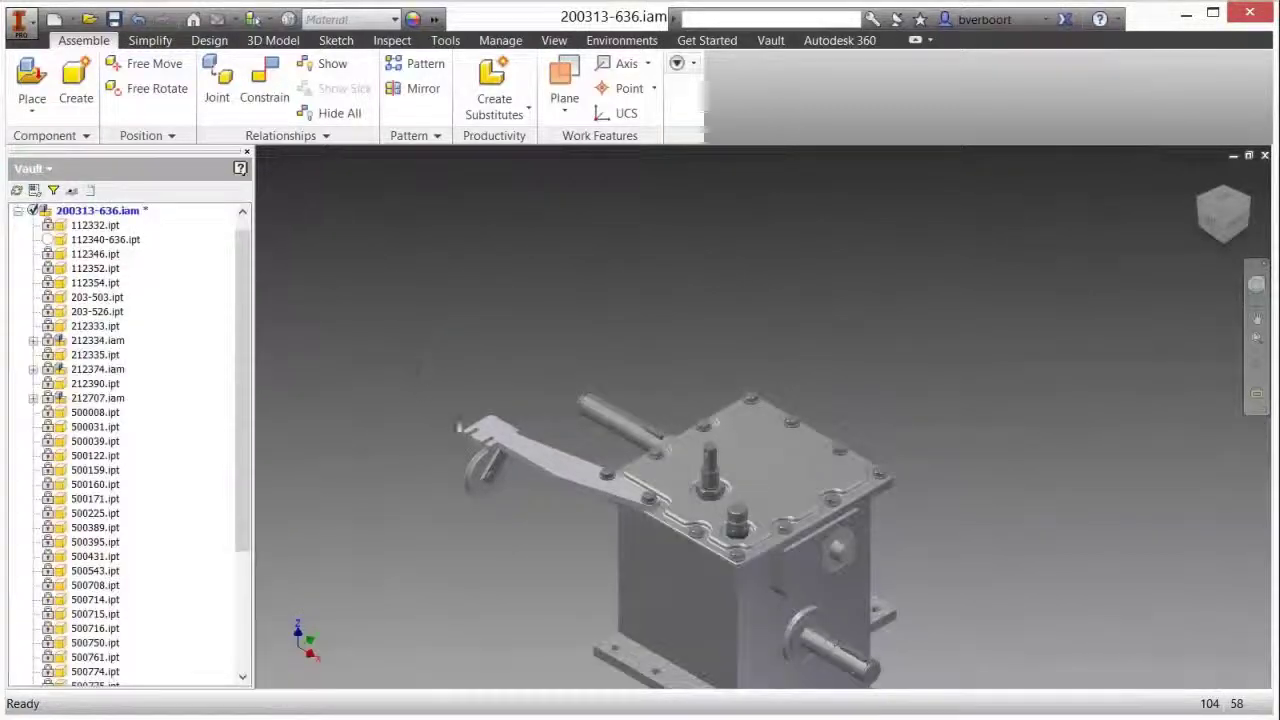
double_click(650, 420)
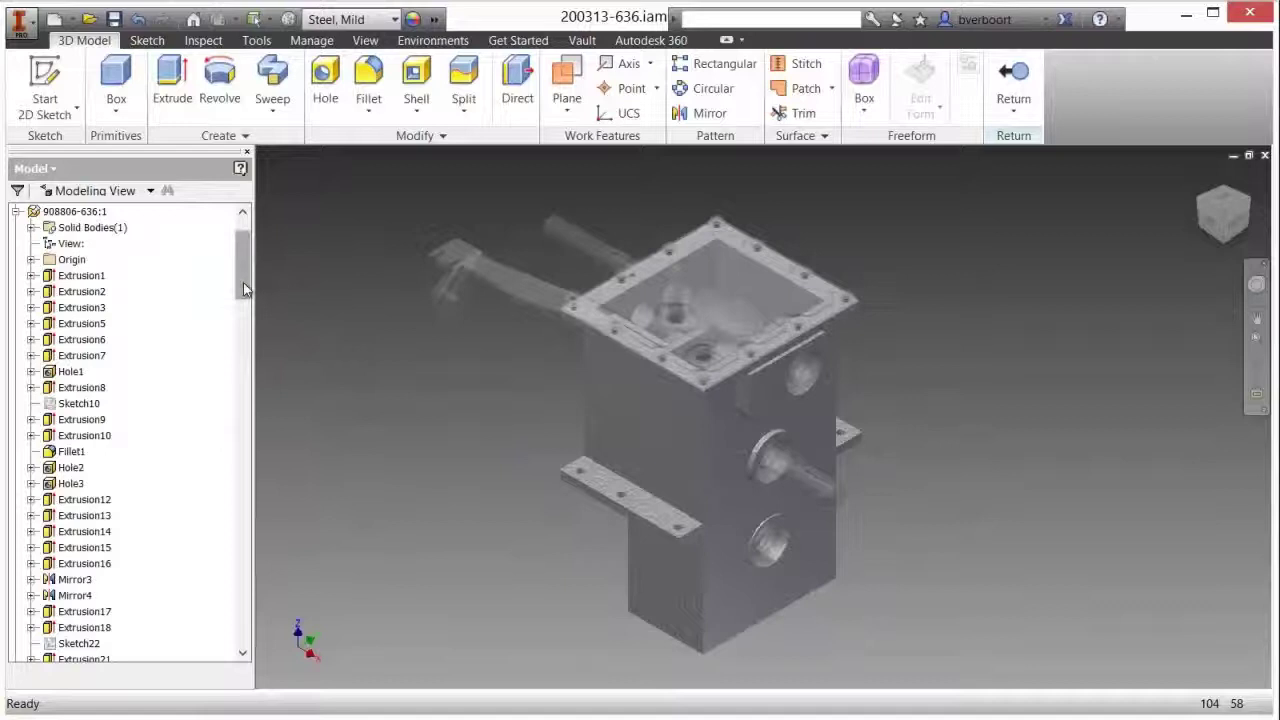
drag(244, 289, 244, 424)
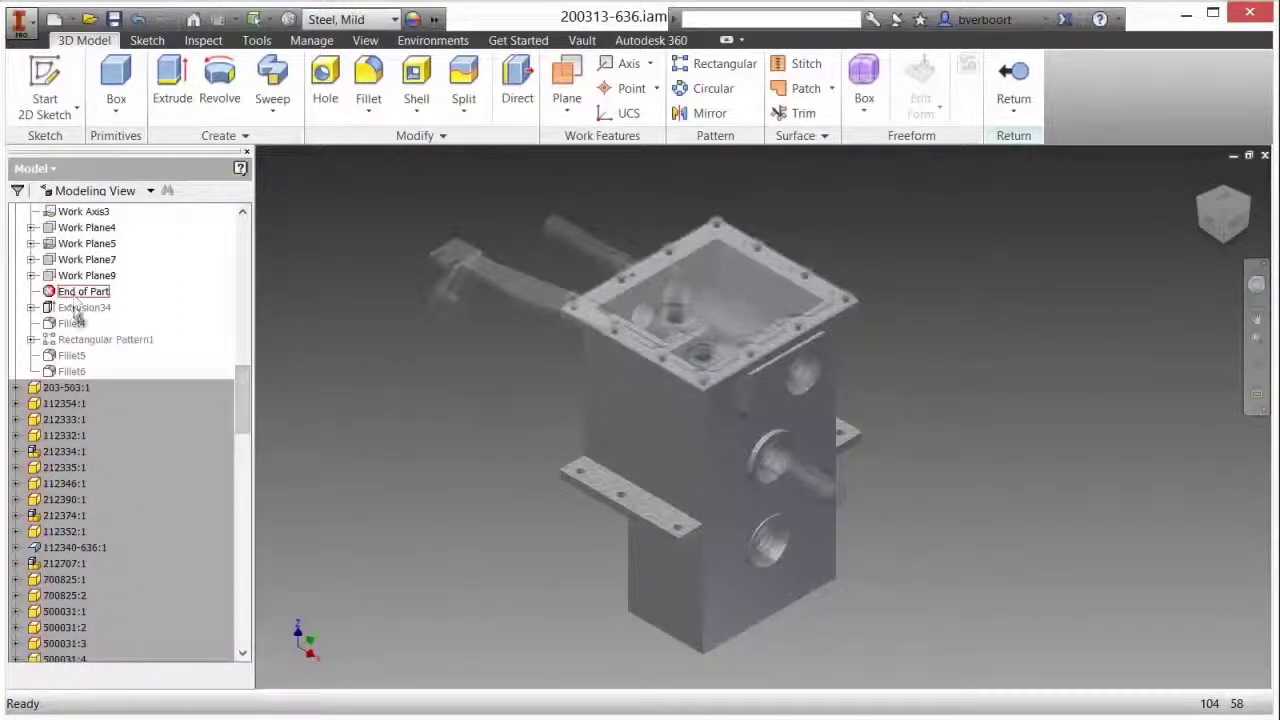
Roll the housing's End of Part below Fillet6, checking the part out, and finish the edit
drag(78, 371, 78, 375)
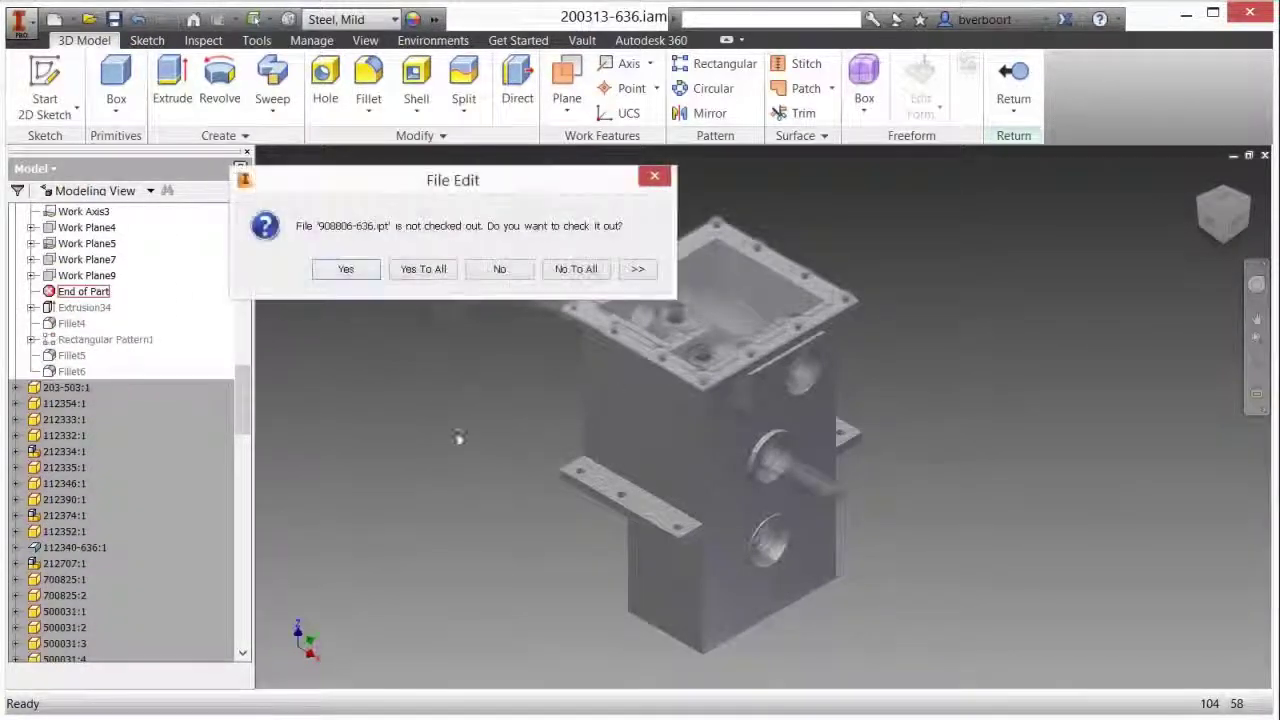
click(344, 269)
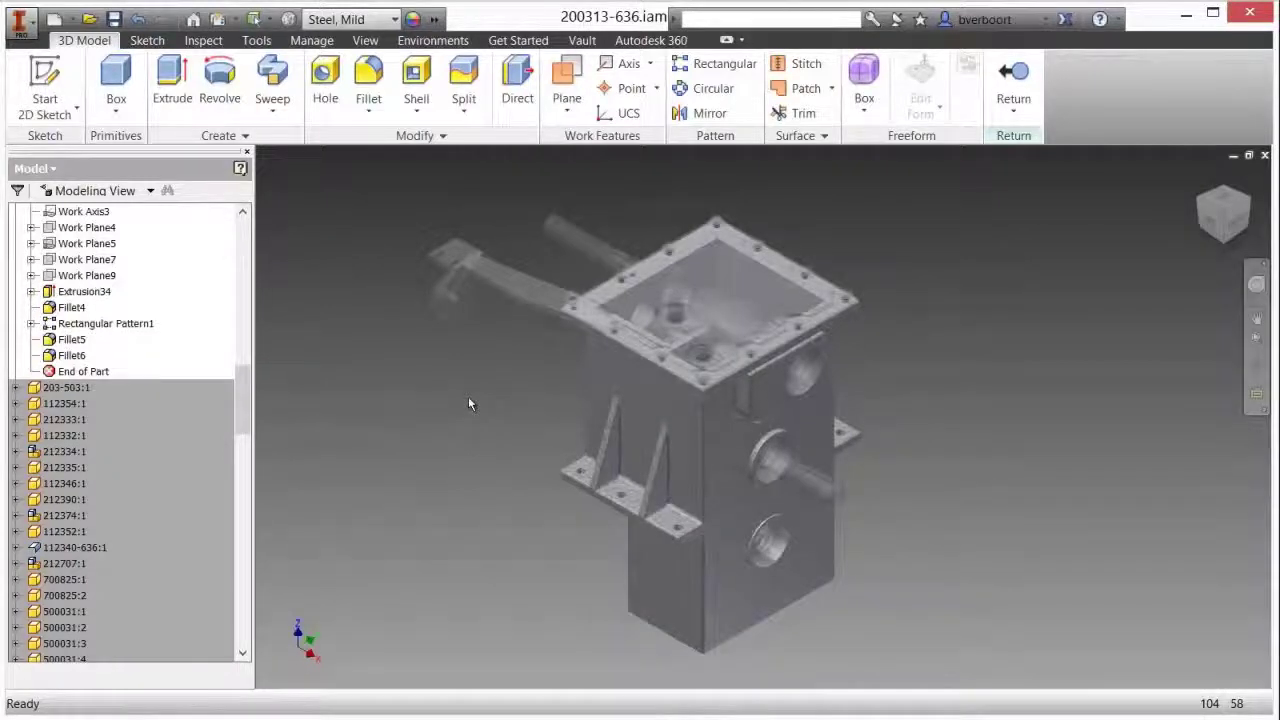
right_click(470, 404)
click(464, 452)
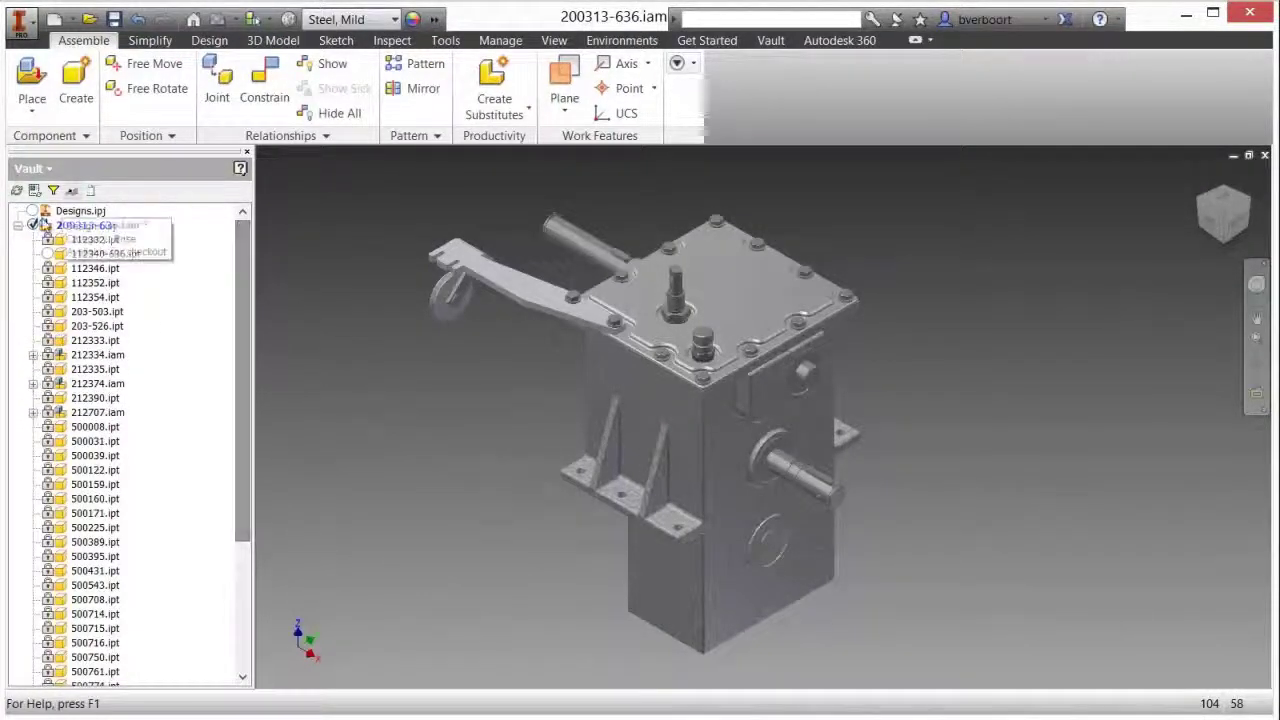
Save the 200313-636 assembly and check it and its four changed files into the vault
right_click(103, 225)
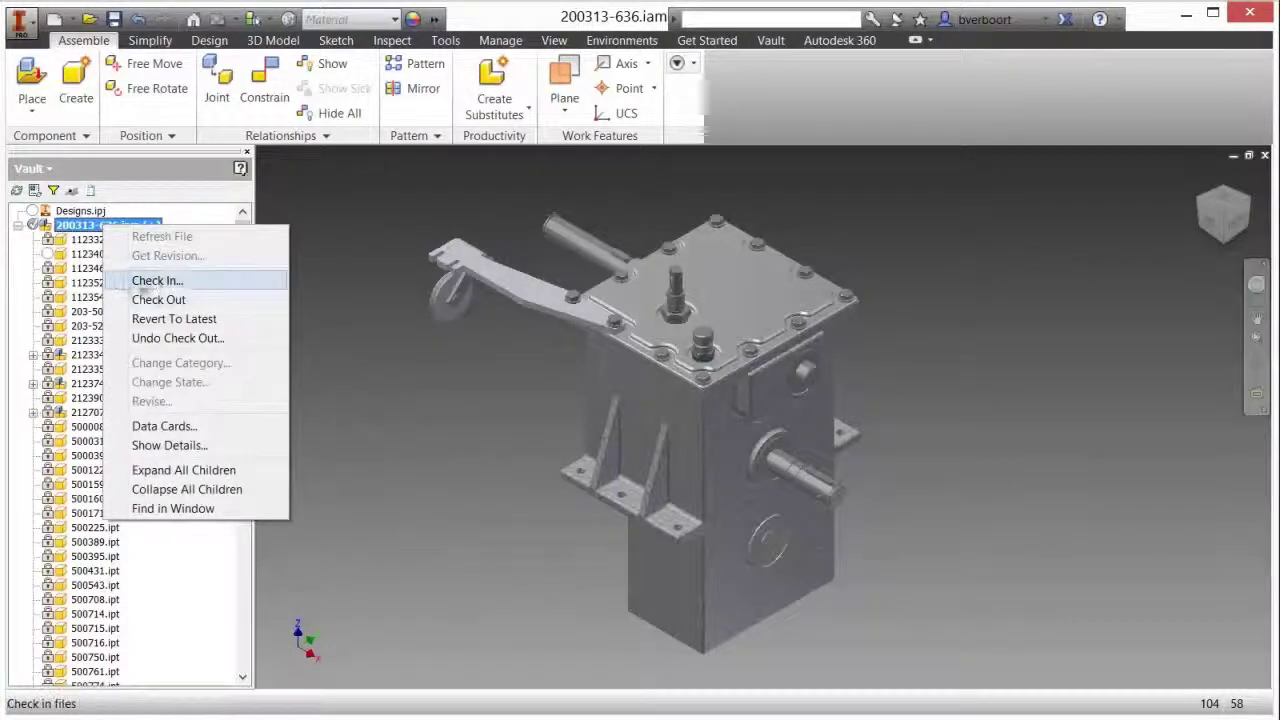
click(165, 282)
click(515, 270)
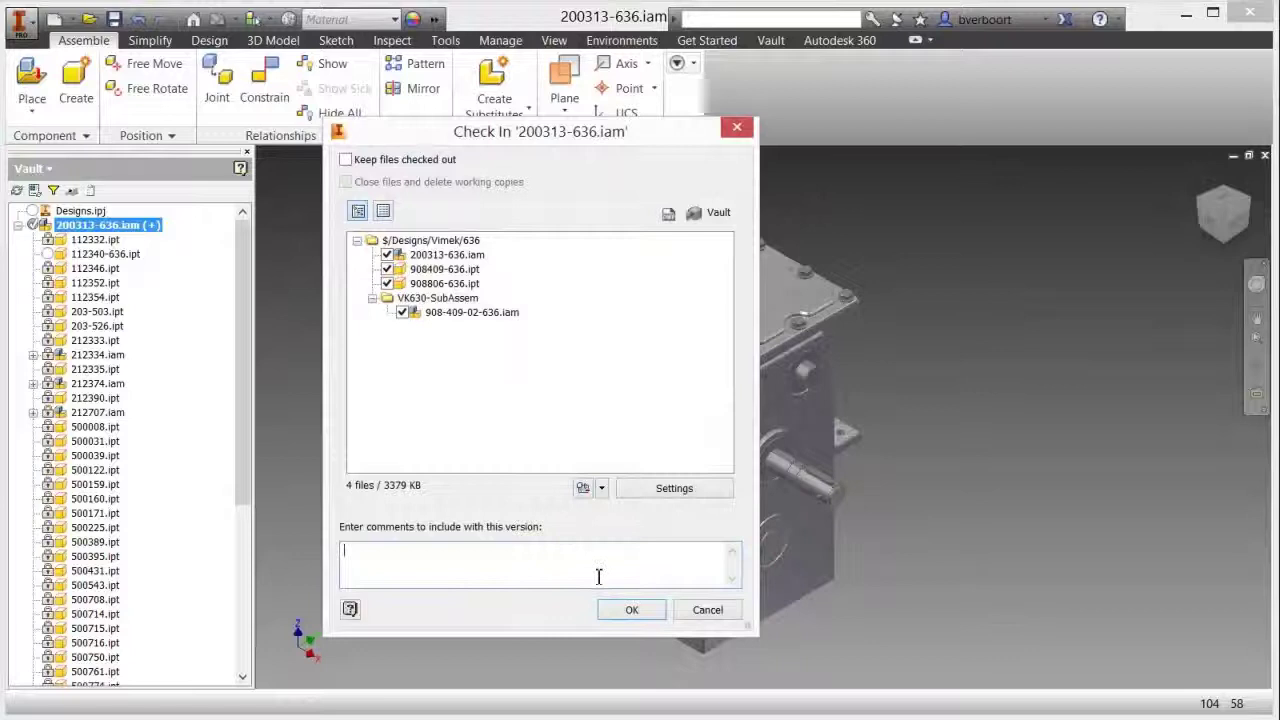
click(632, 610)
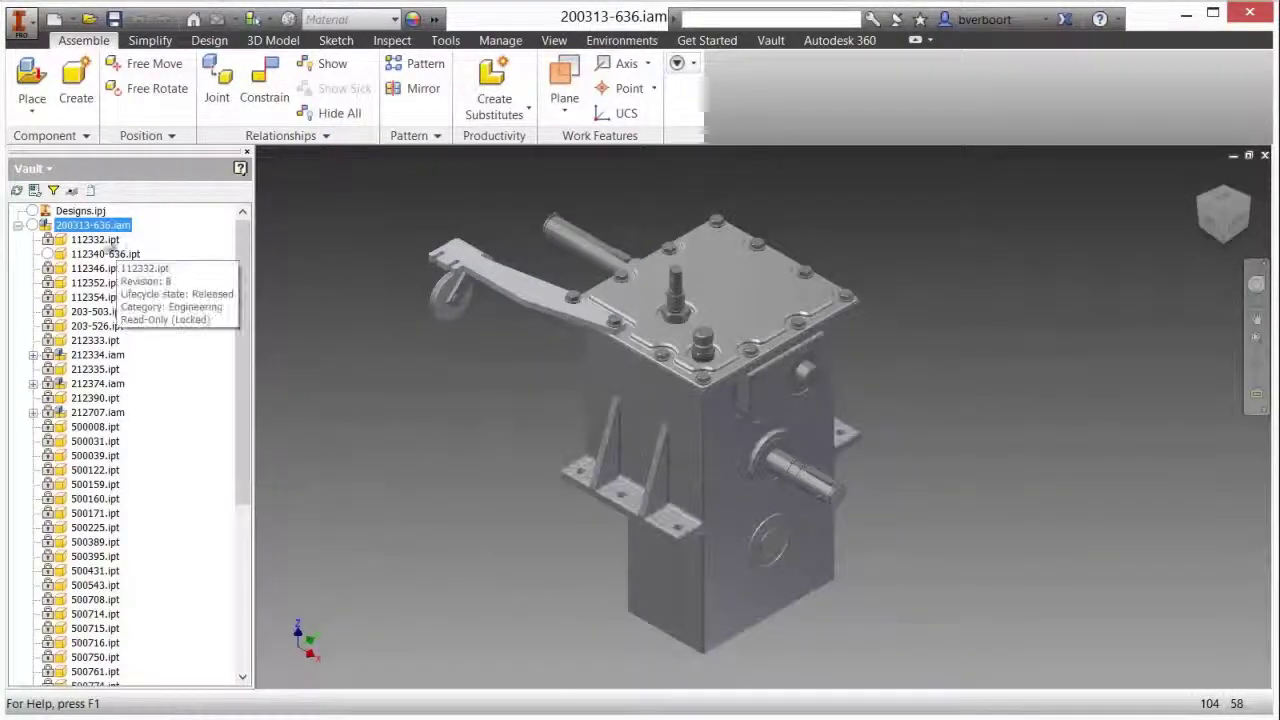
Return the browser to the model tree and scroll to its top
click(36, 168)
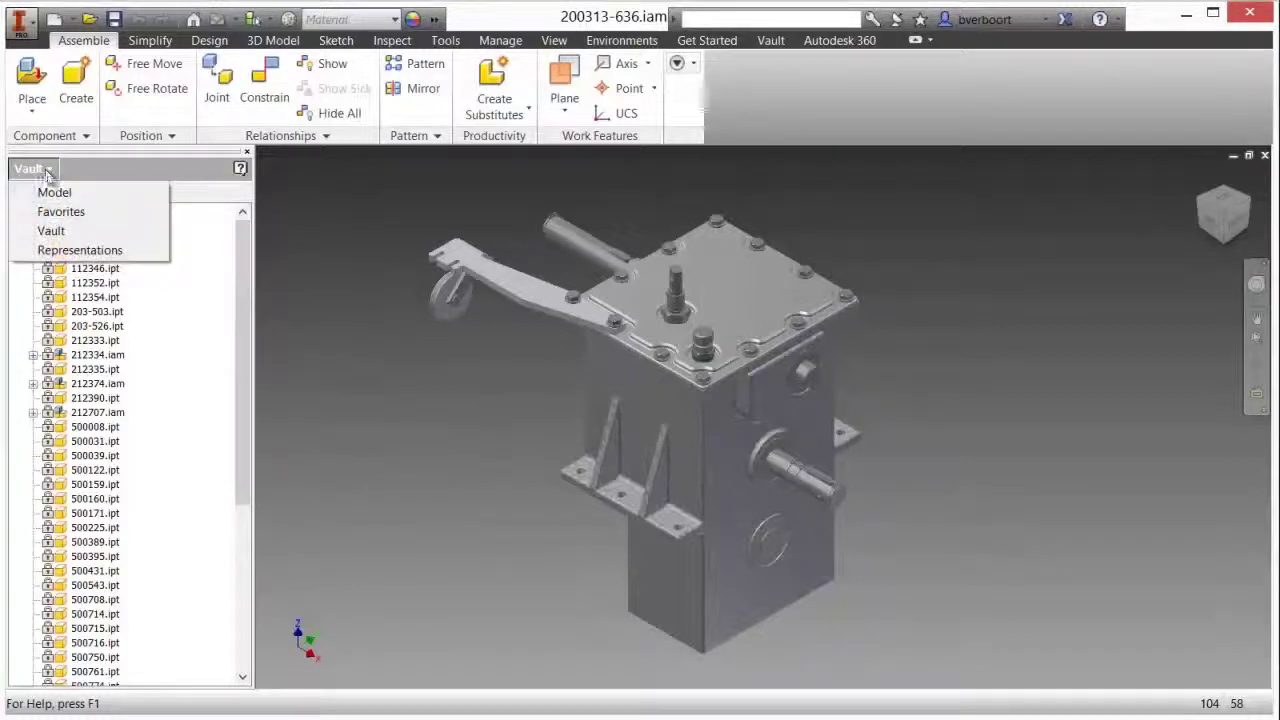
scroll(70, 218, up, 5)
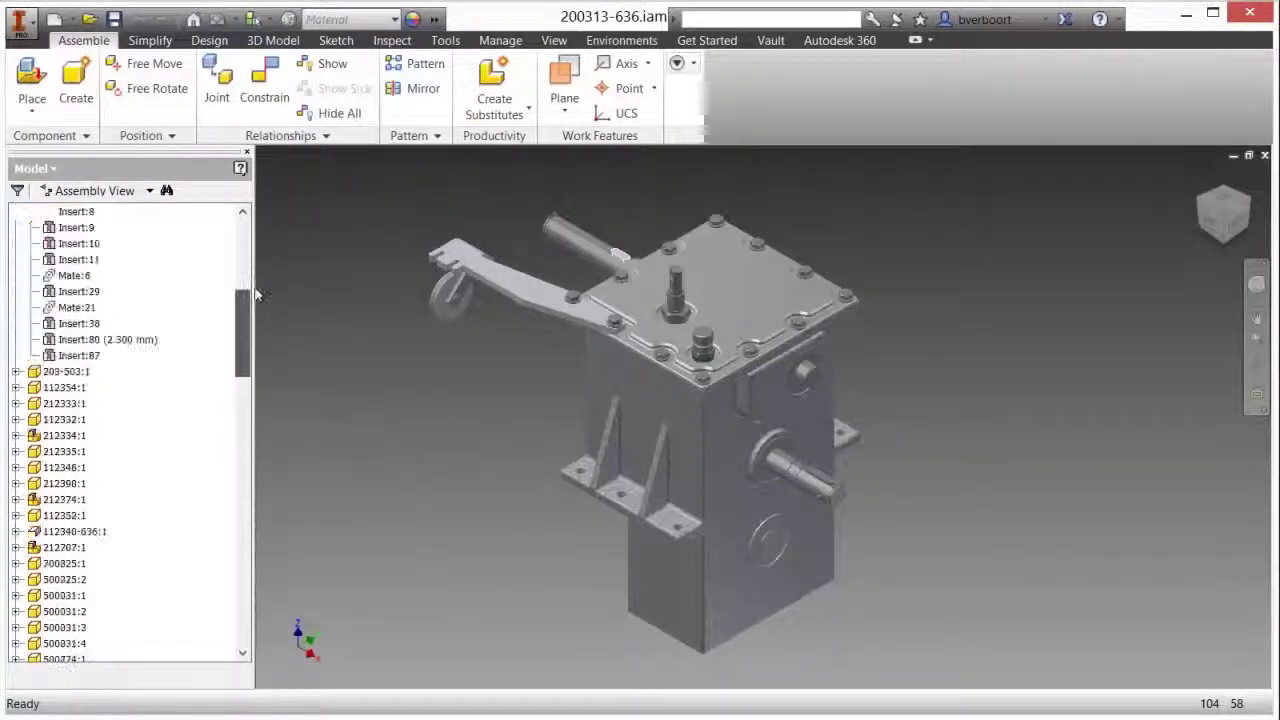
scroll(80, 220, up, 5)
scroll(93, 222, up, 2)
Open and check out the 200313-636 drawing, then activate Sheet:2
right_click(94, 218)
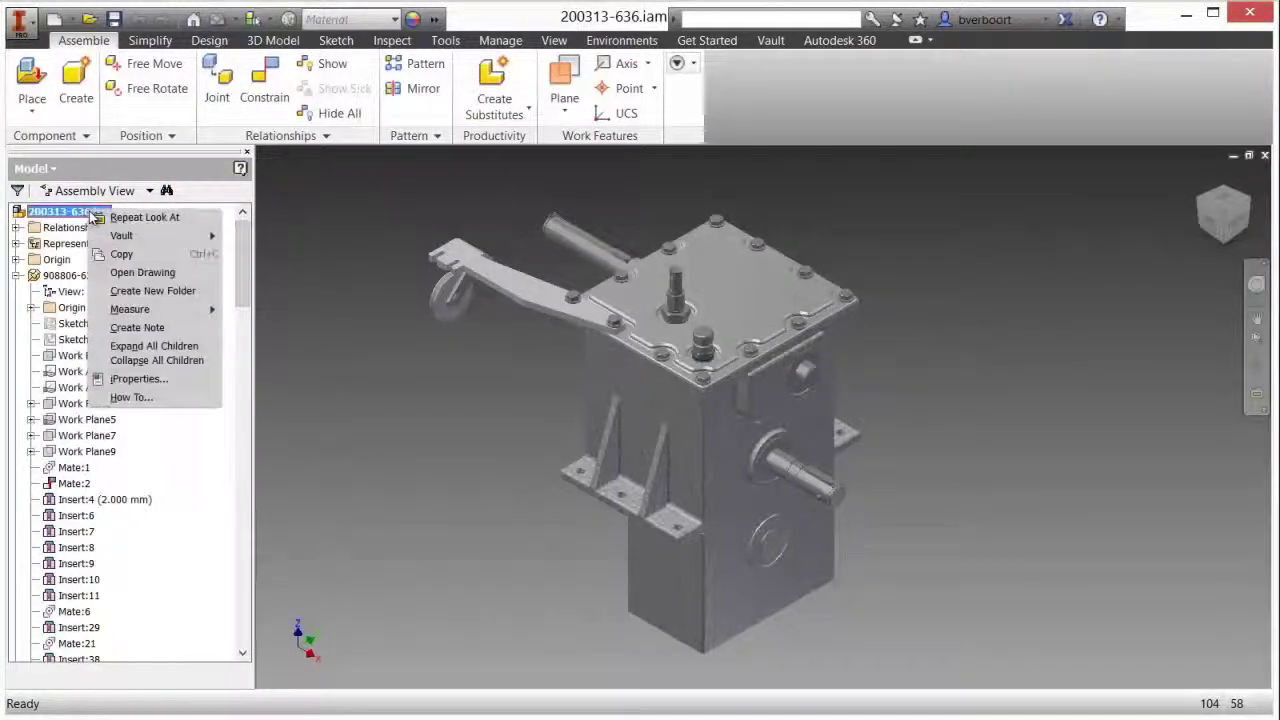
click(140, 273)
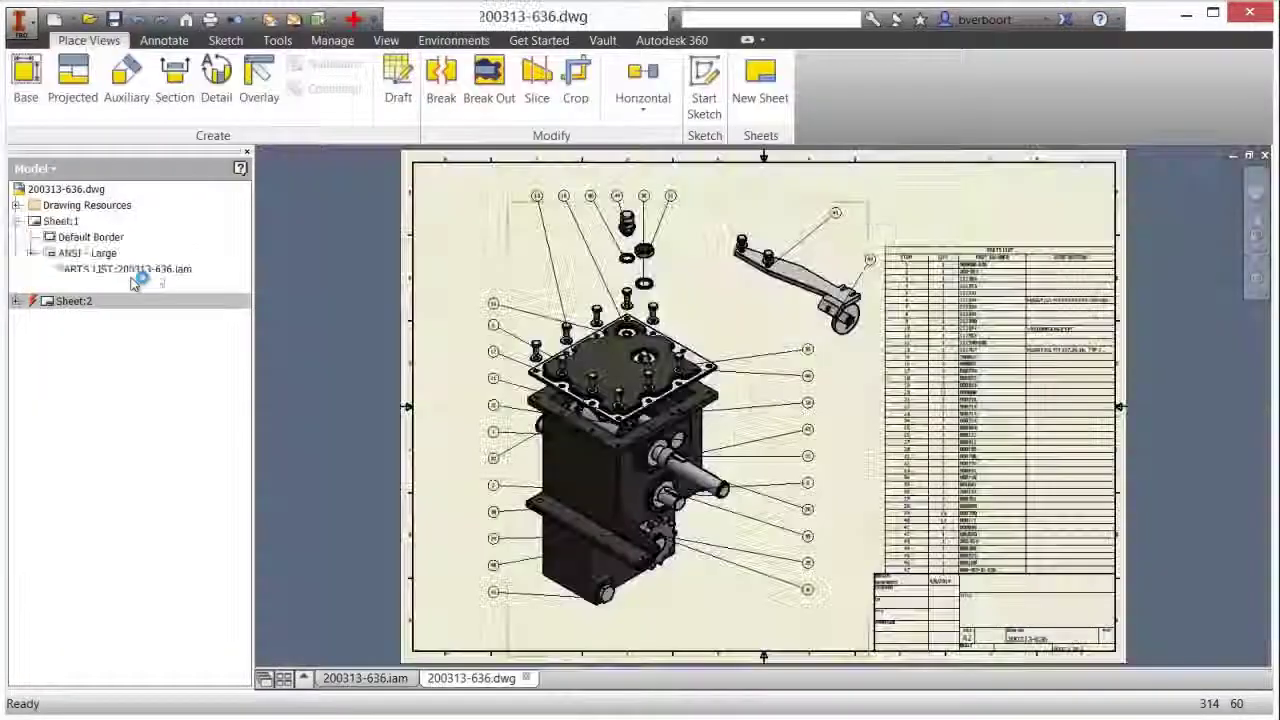
click(358, 271)
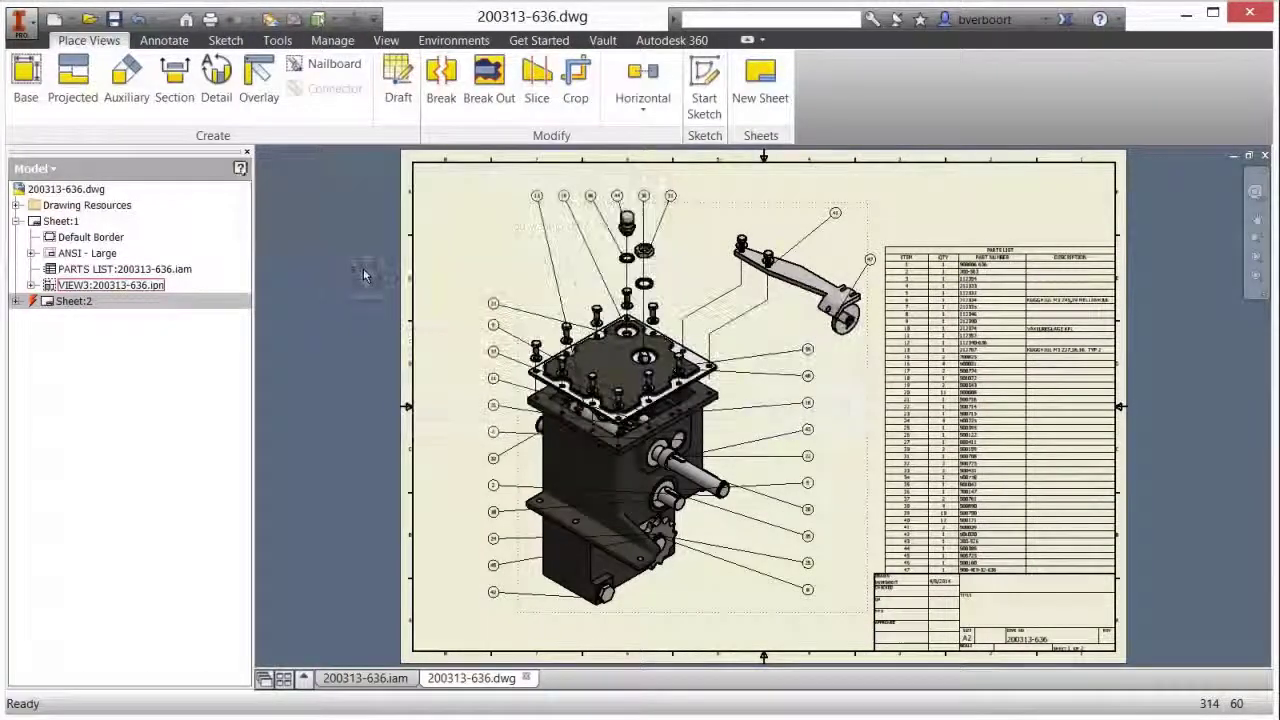
double_click(62, 305)
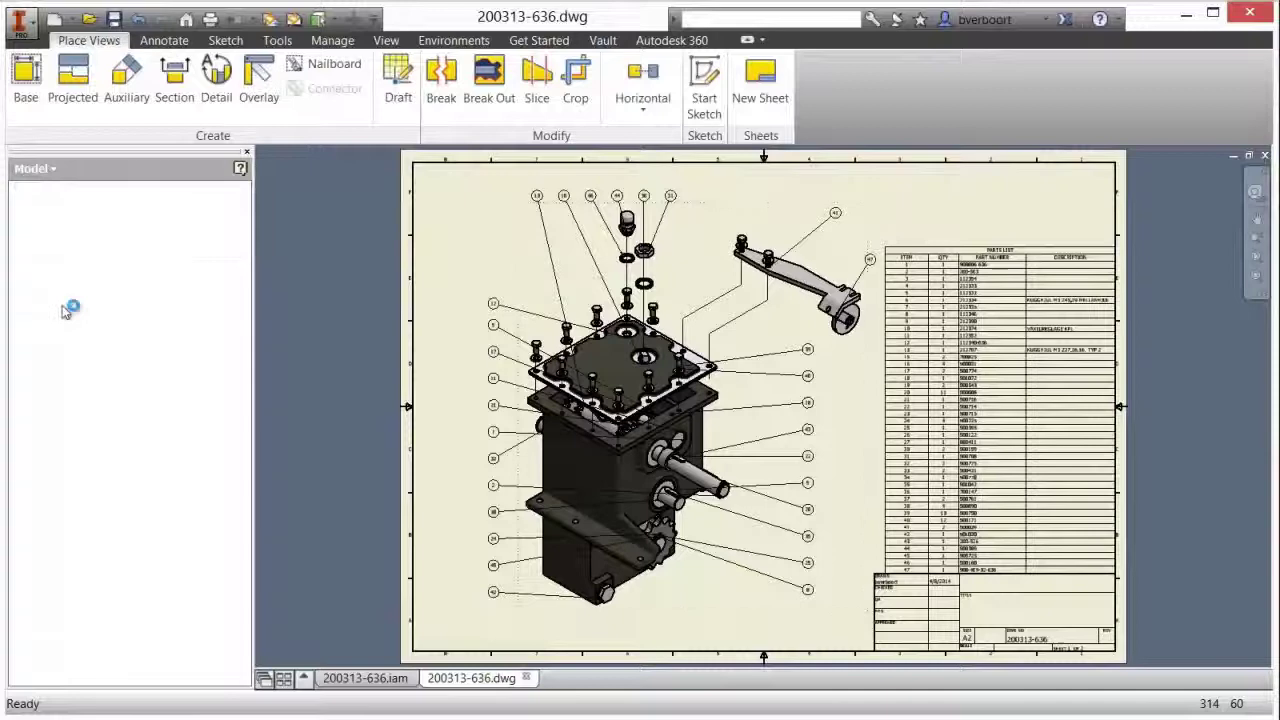
Show the Vault browser and save the drawing together with its presentation
click(54, 169)
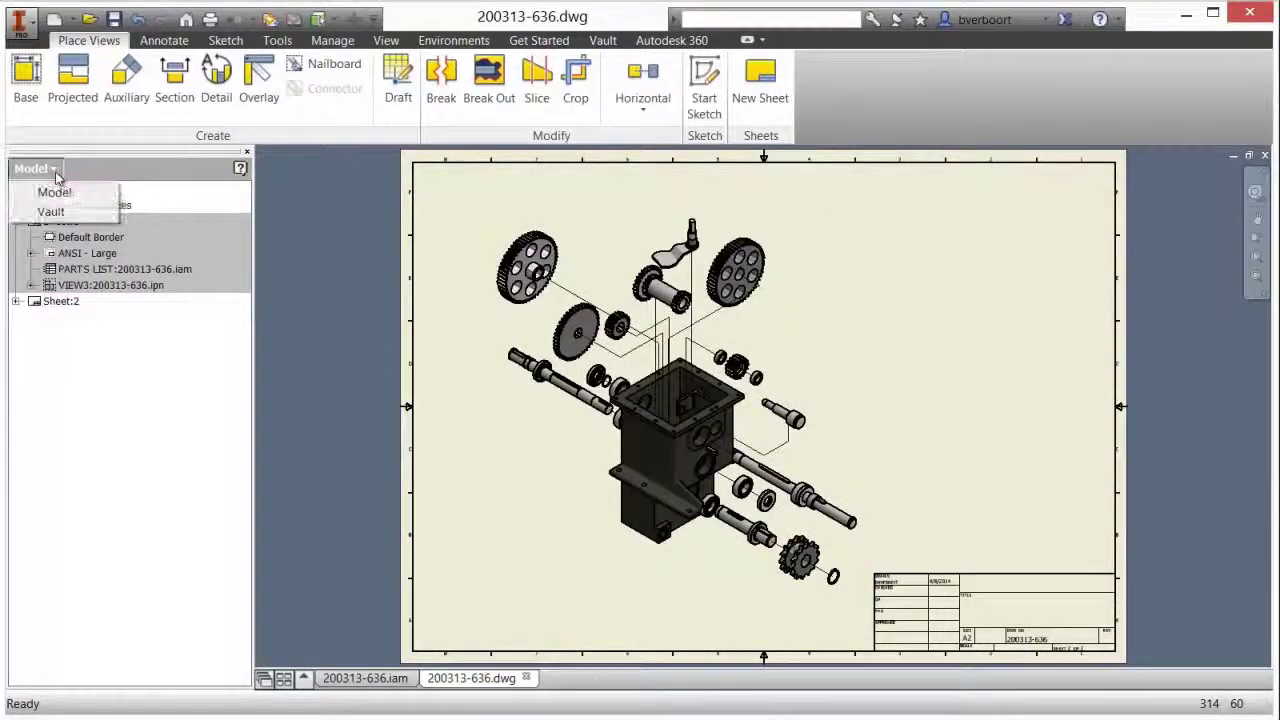
click(52, 212)
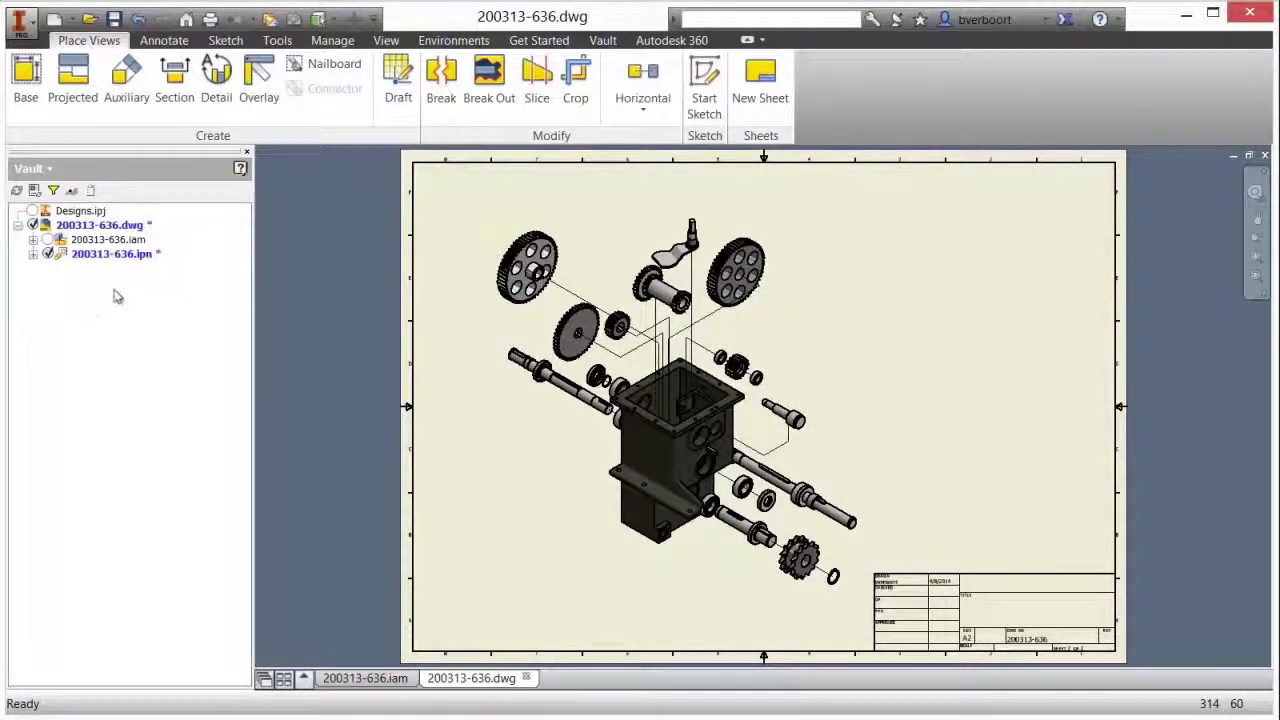
click(114, 20)
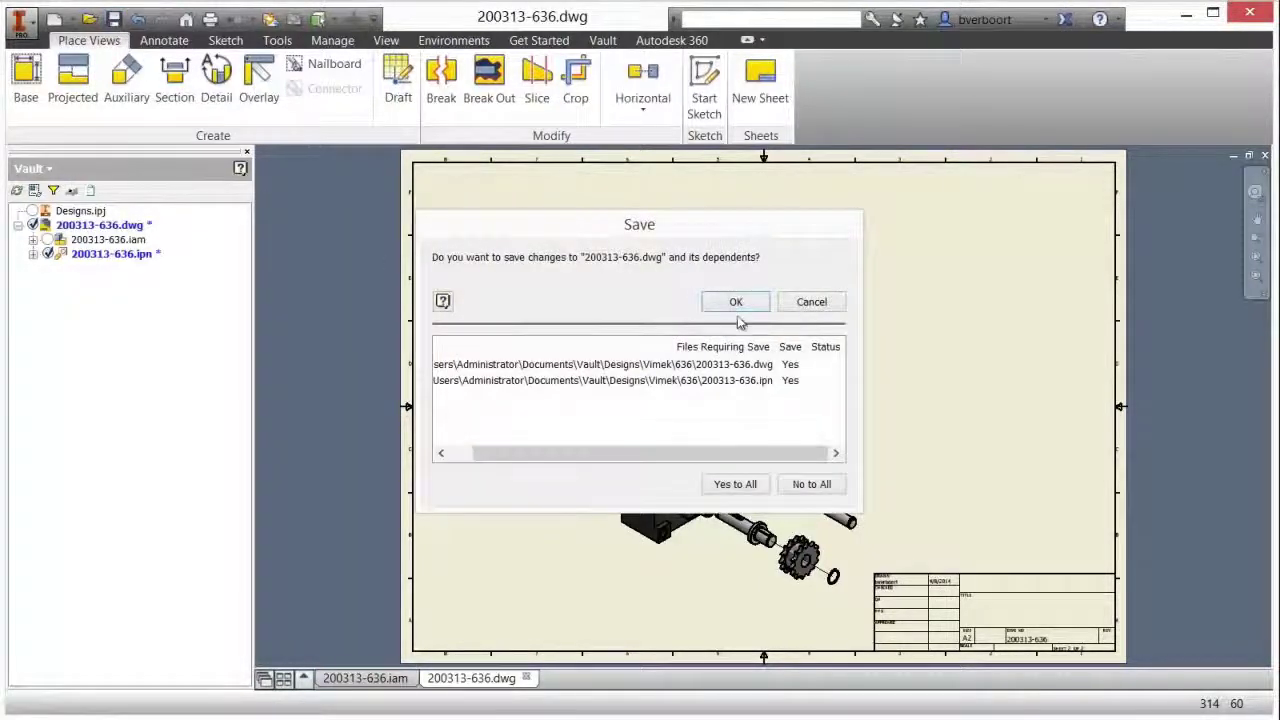
click(734, 303)
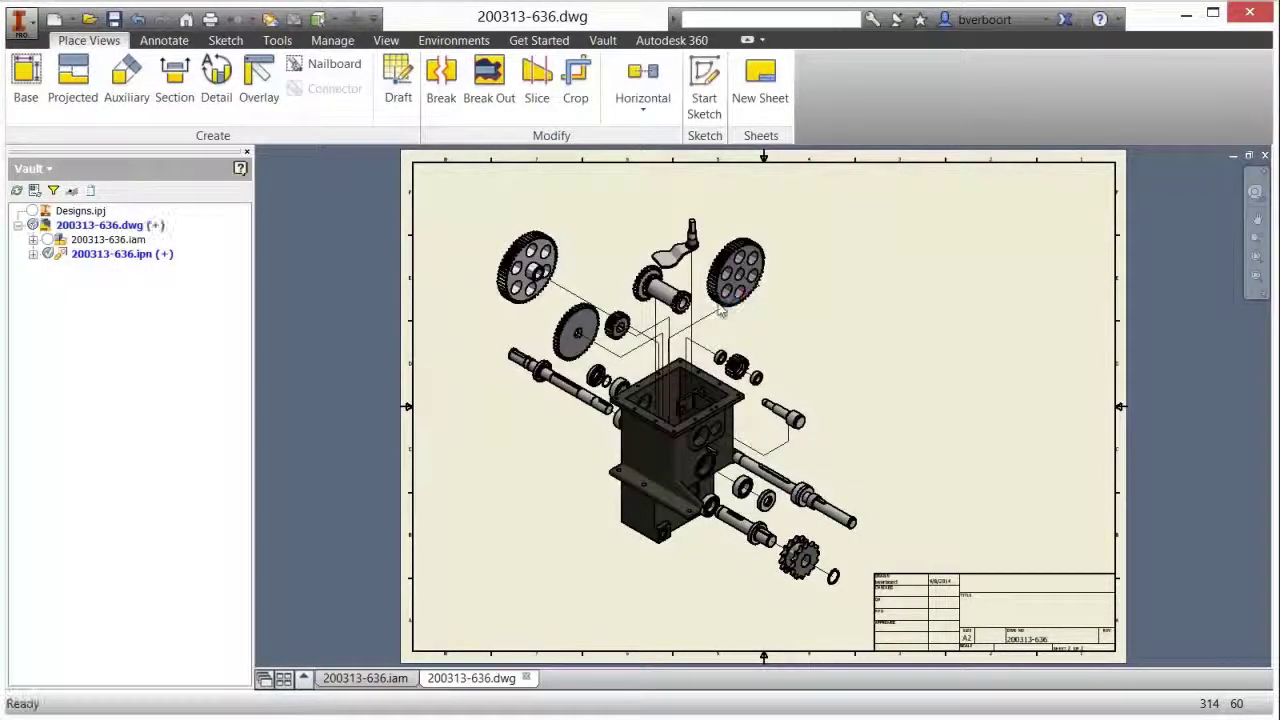
Check 200313-636.dwg into the vault and close the drawing
right_click(90, 225)
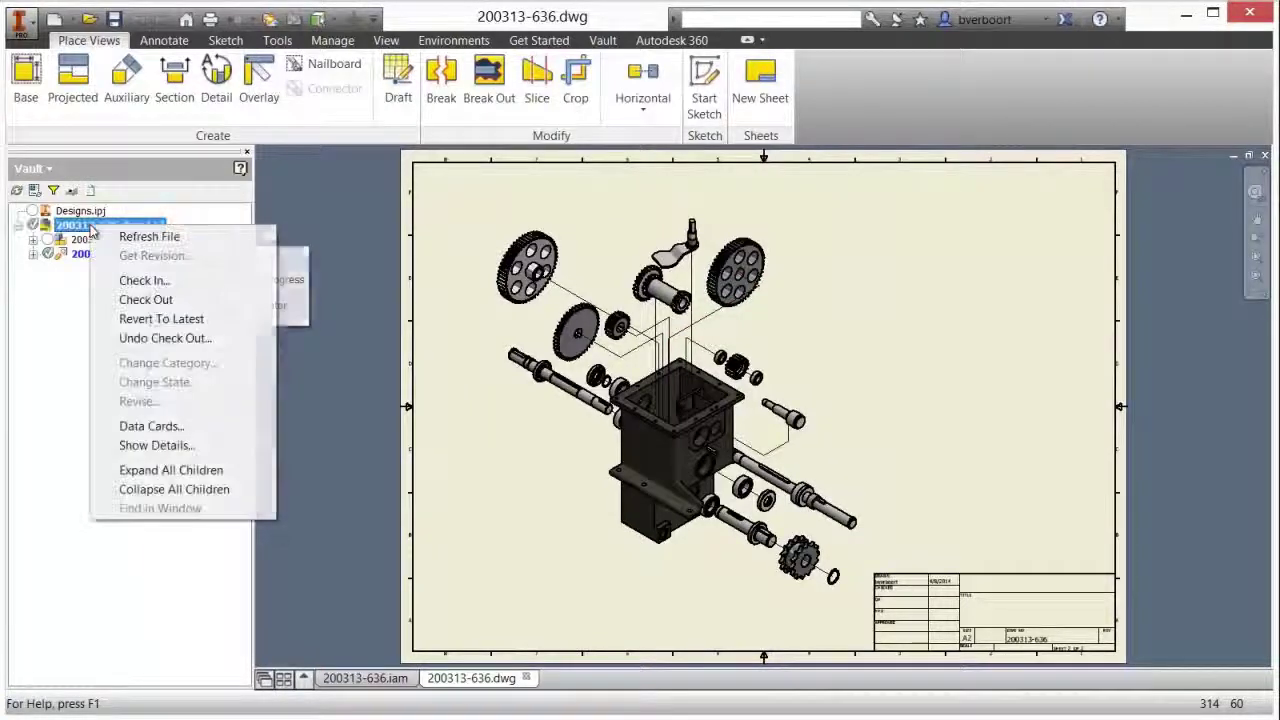
click(137, 283)
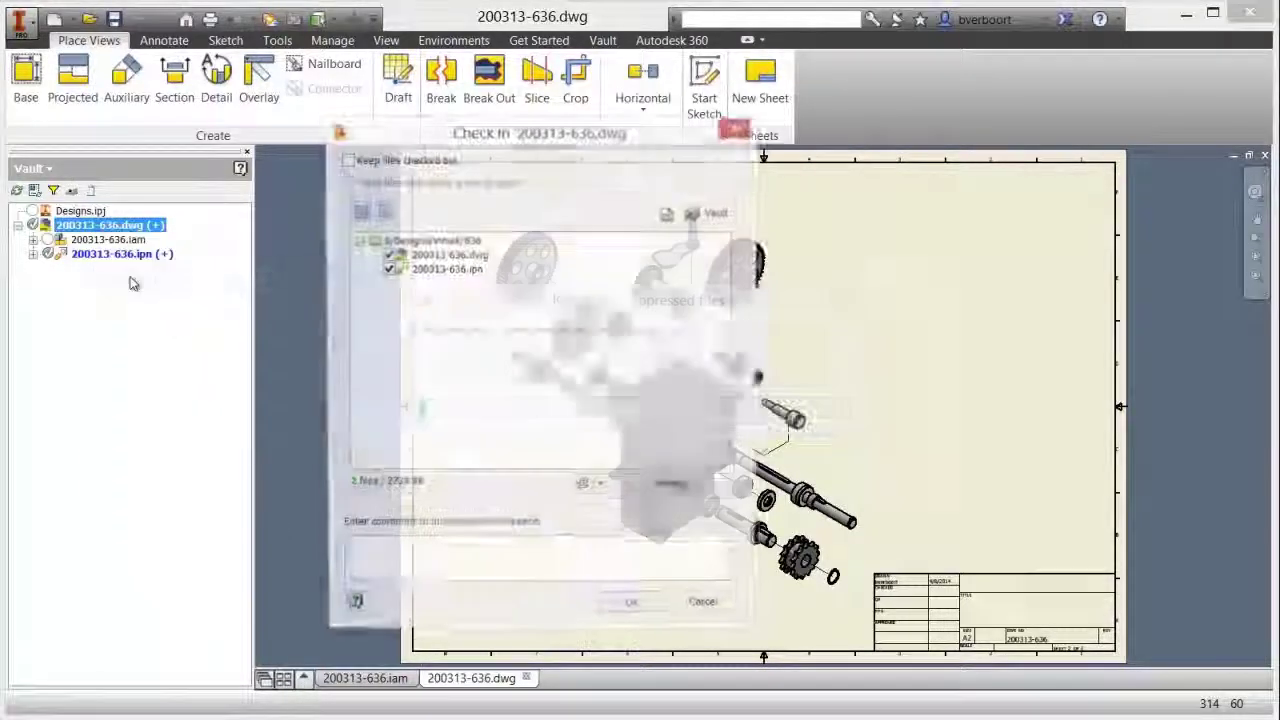
click(623, 609)
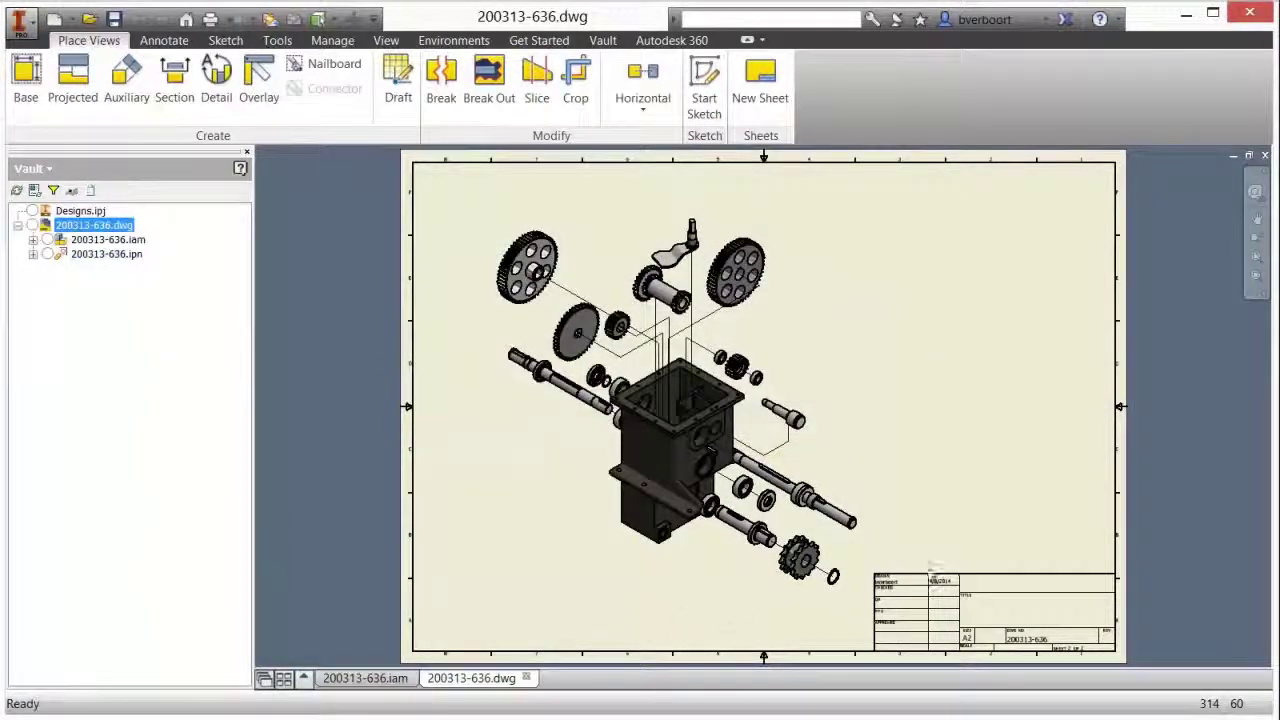
click(1264, 156)
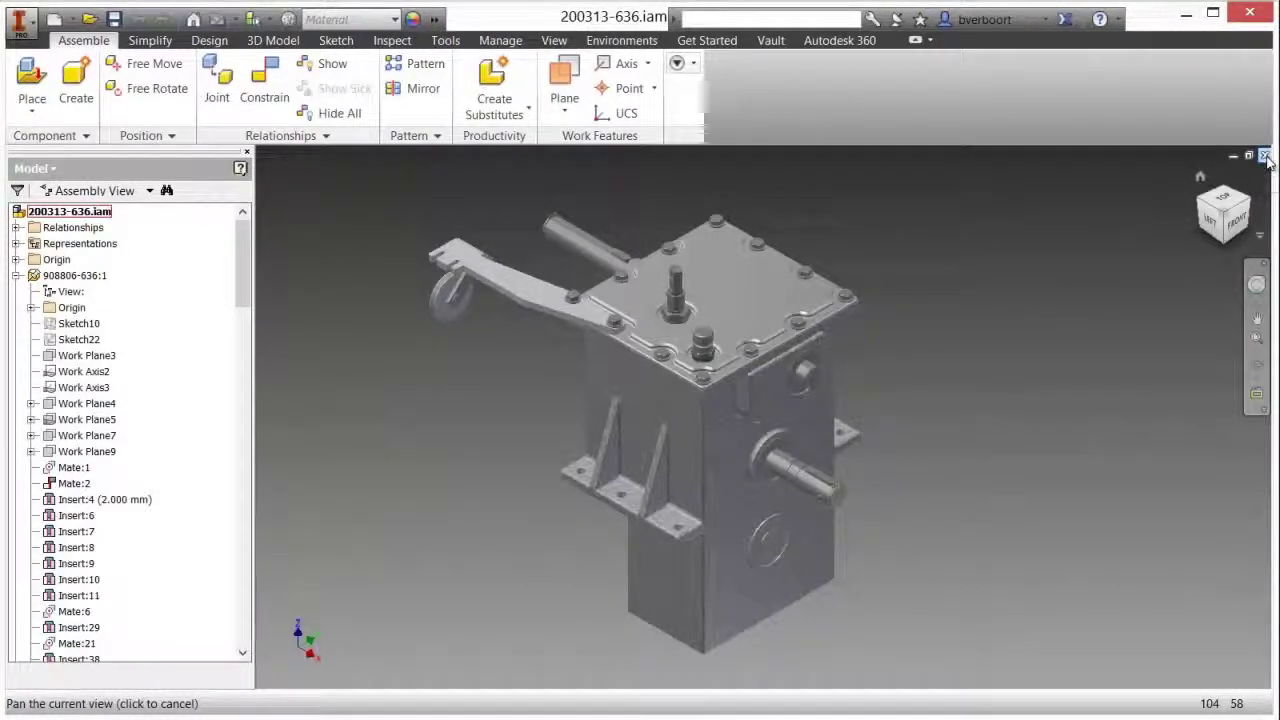
Close the assembly, refresh the 636 folder in Vault, and open 200313-636.iam in Design Review
click(1264, 157)
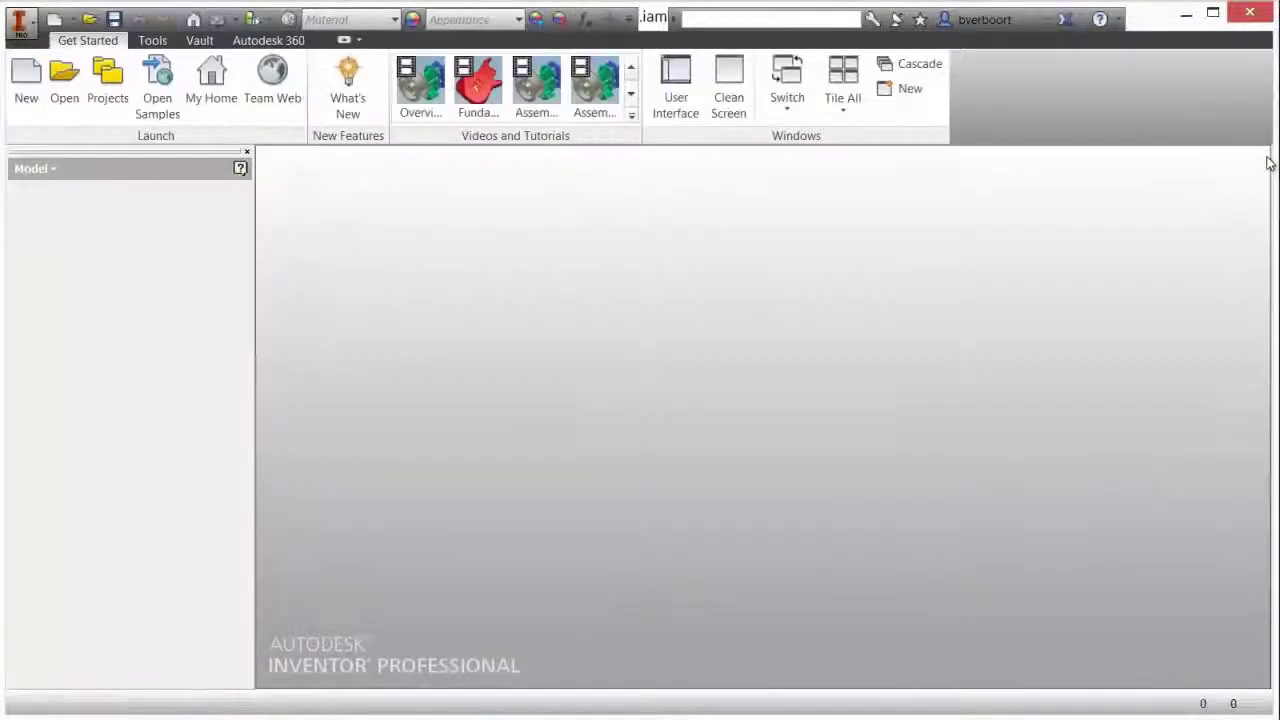
click(1183, 17)
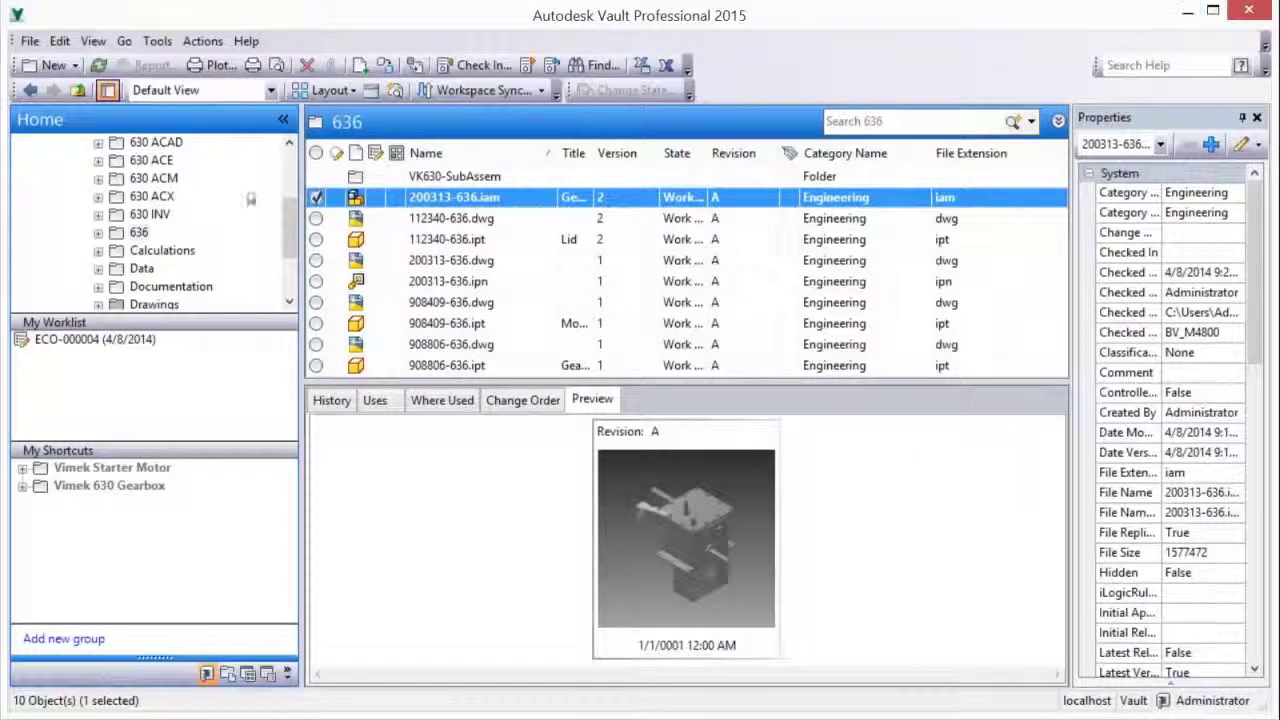
click(98, 65)
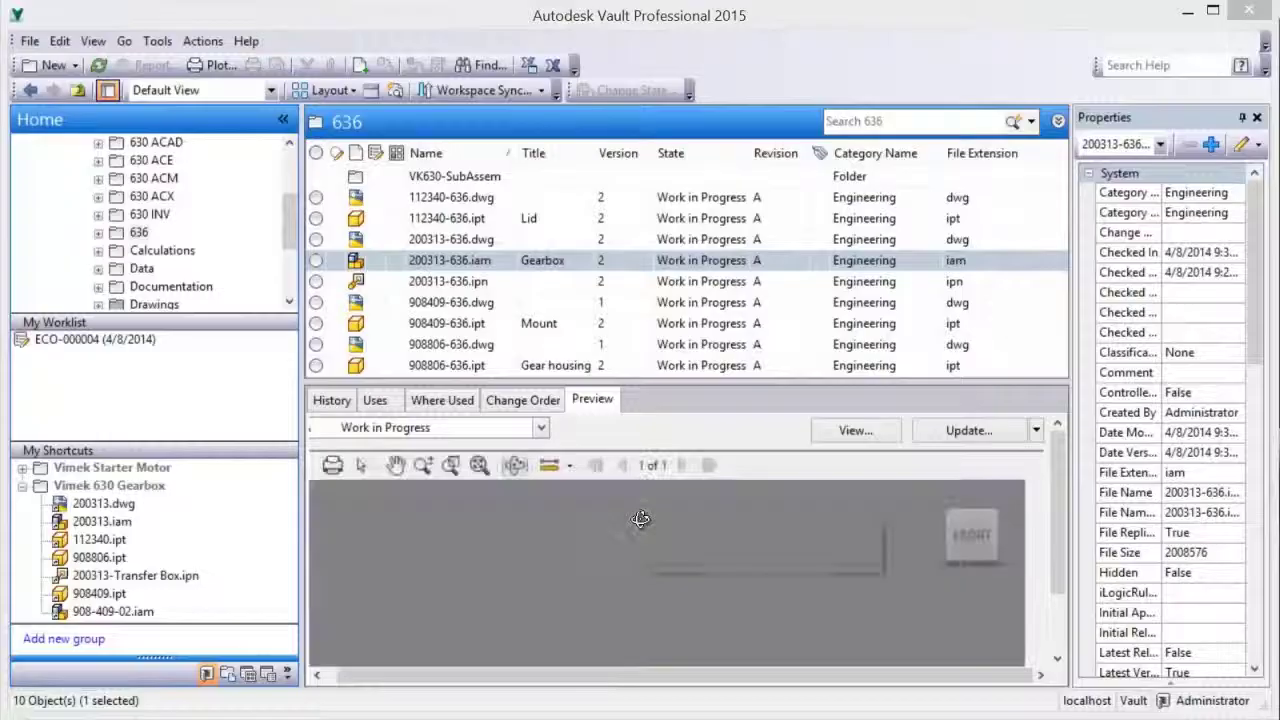
right_click(641, 516)
click(673, 526)
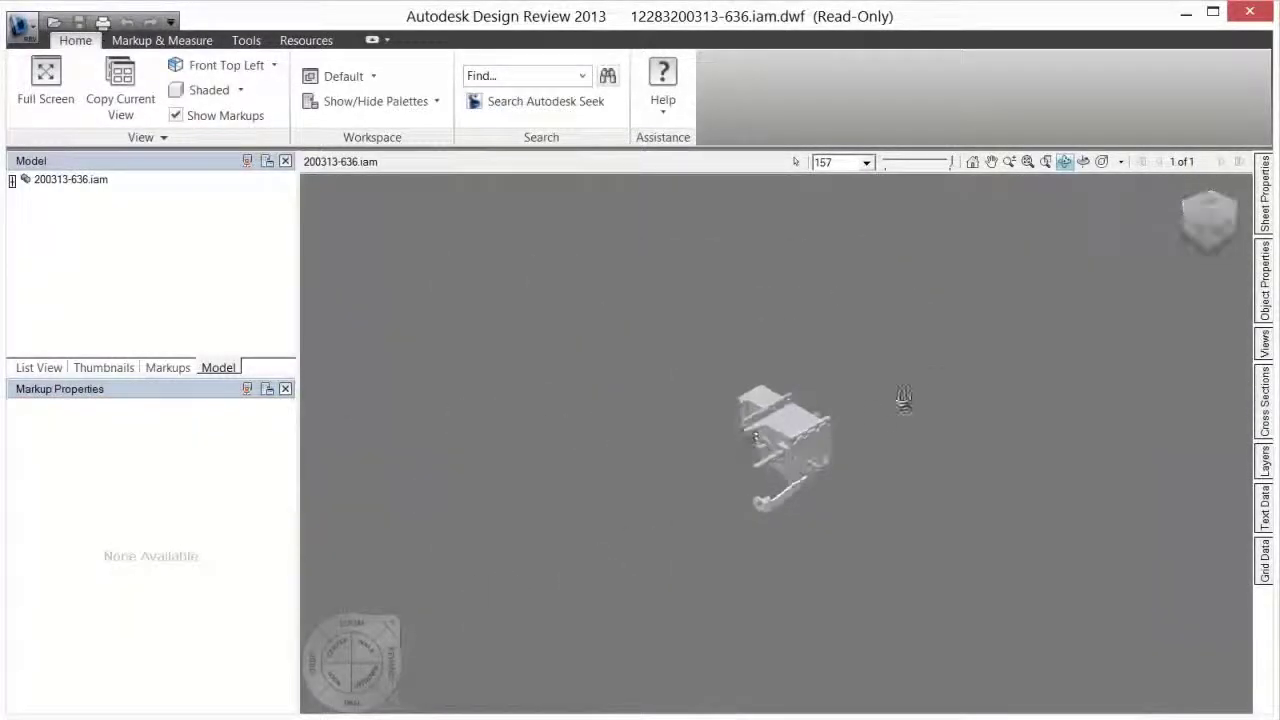
Zoom and pan to inspect the revised 200313-636 gearbox, then minimize Design Review
scroll(825, 441, up, 3)
scroll(805, 442, up, 3)
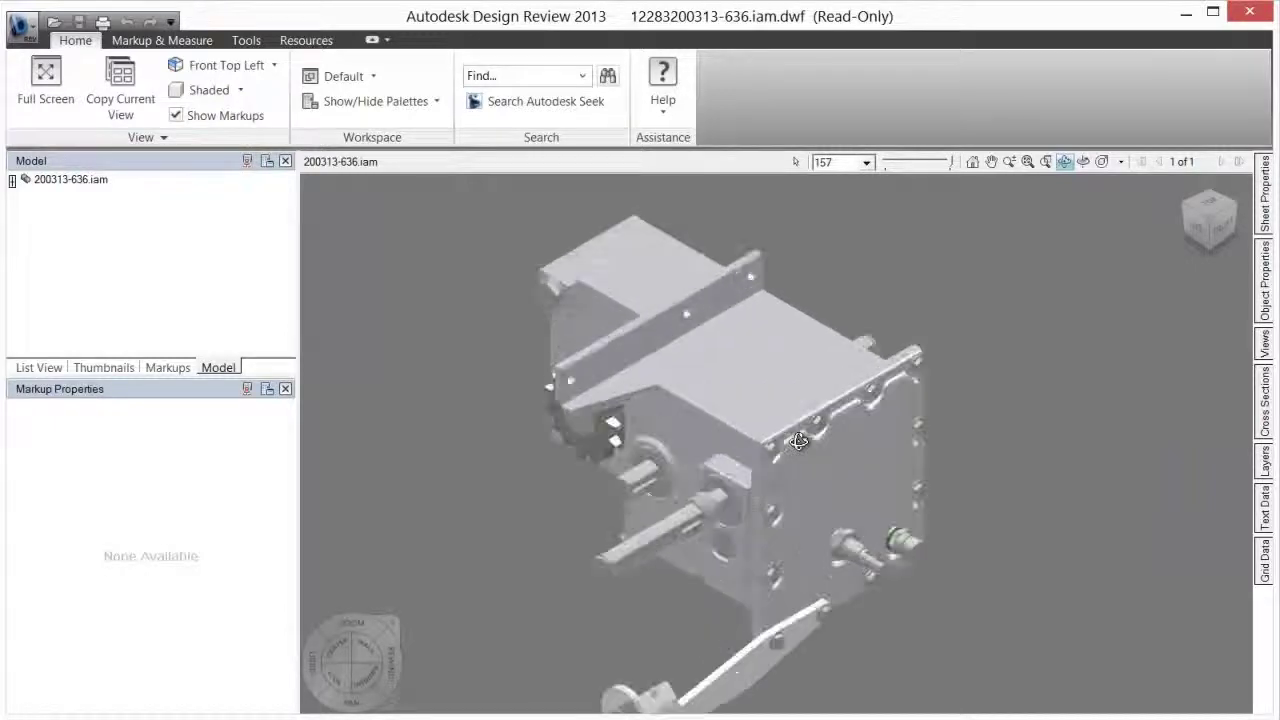
middle_drag(805, 442, 790, 400)
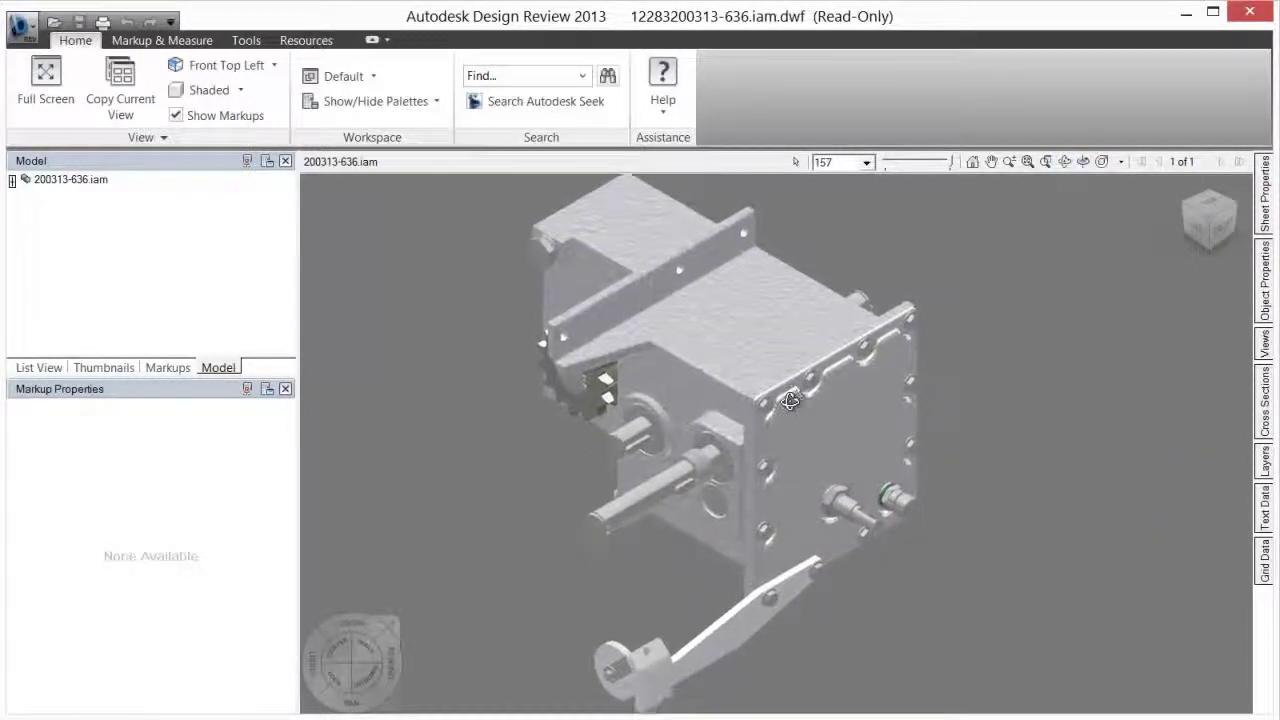
click(1183, 18)
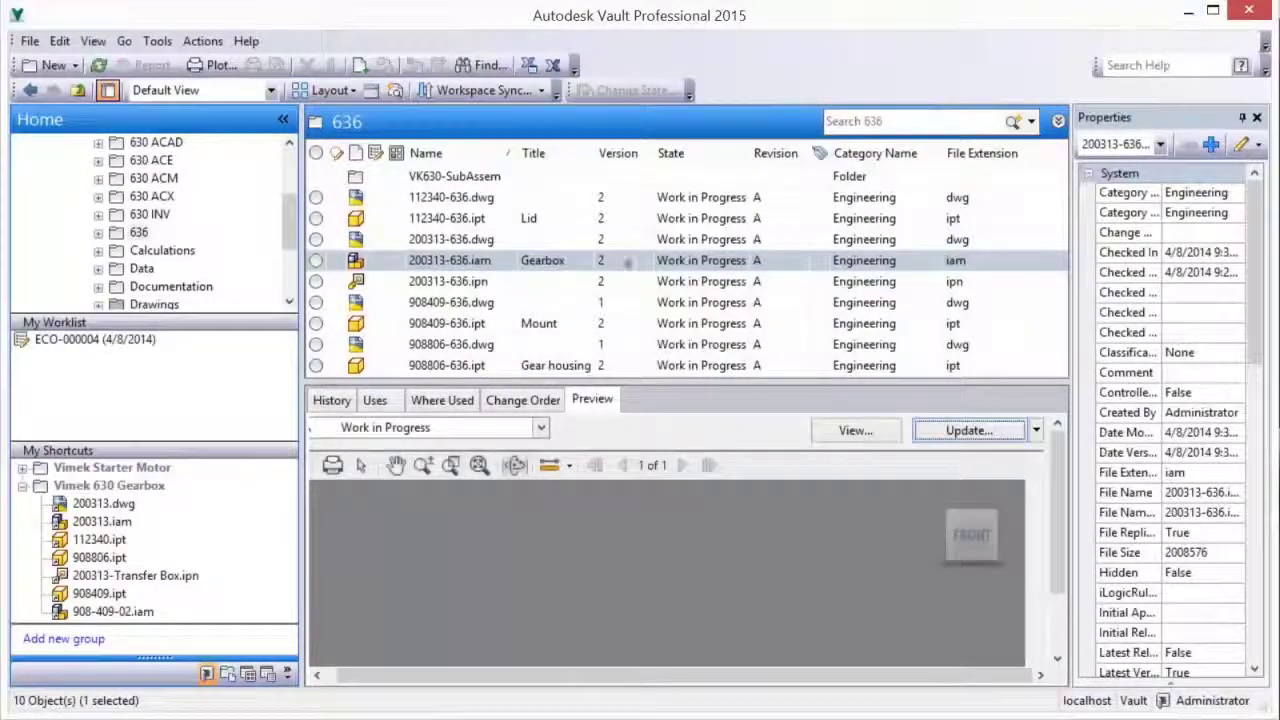
Open the original 200313.iam from the Data folder in Design Review
click(101, 521)
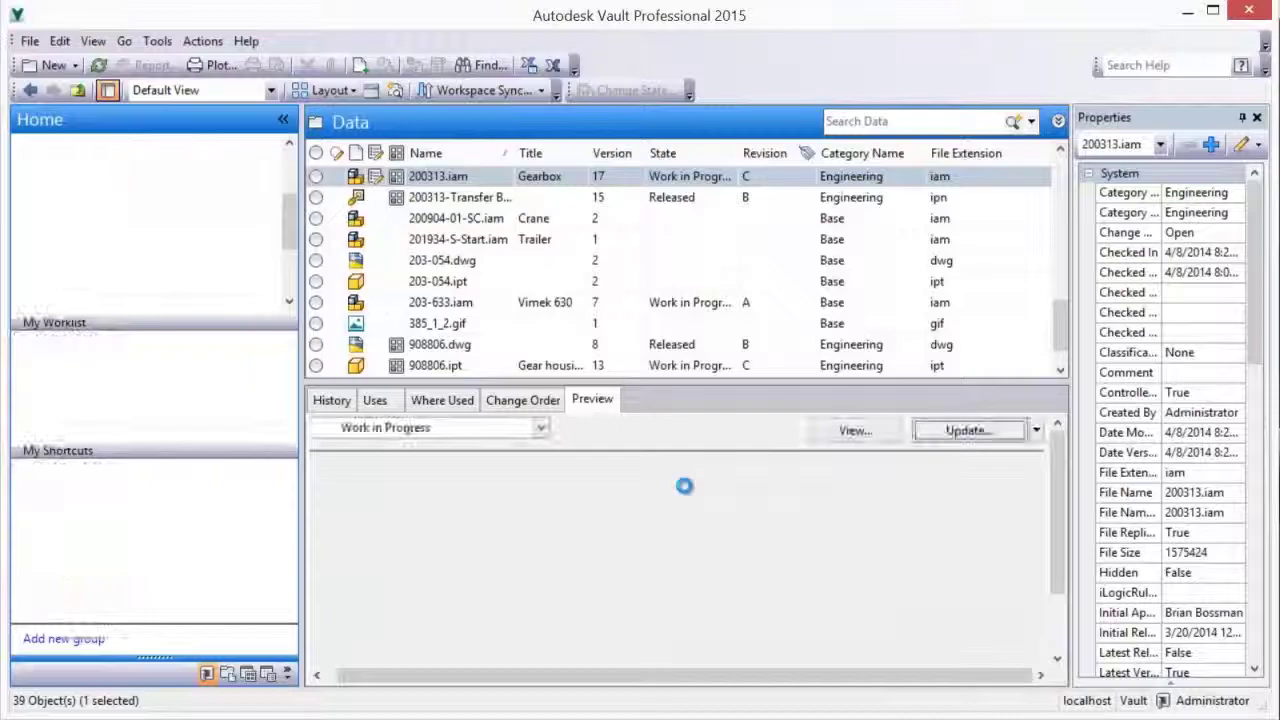
right_click(686, 540)
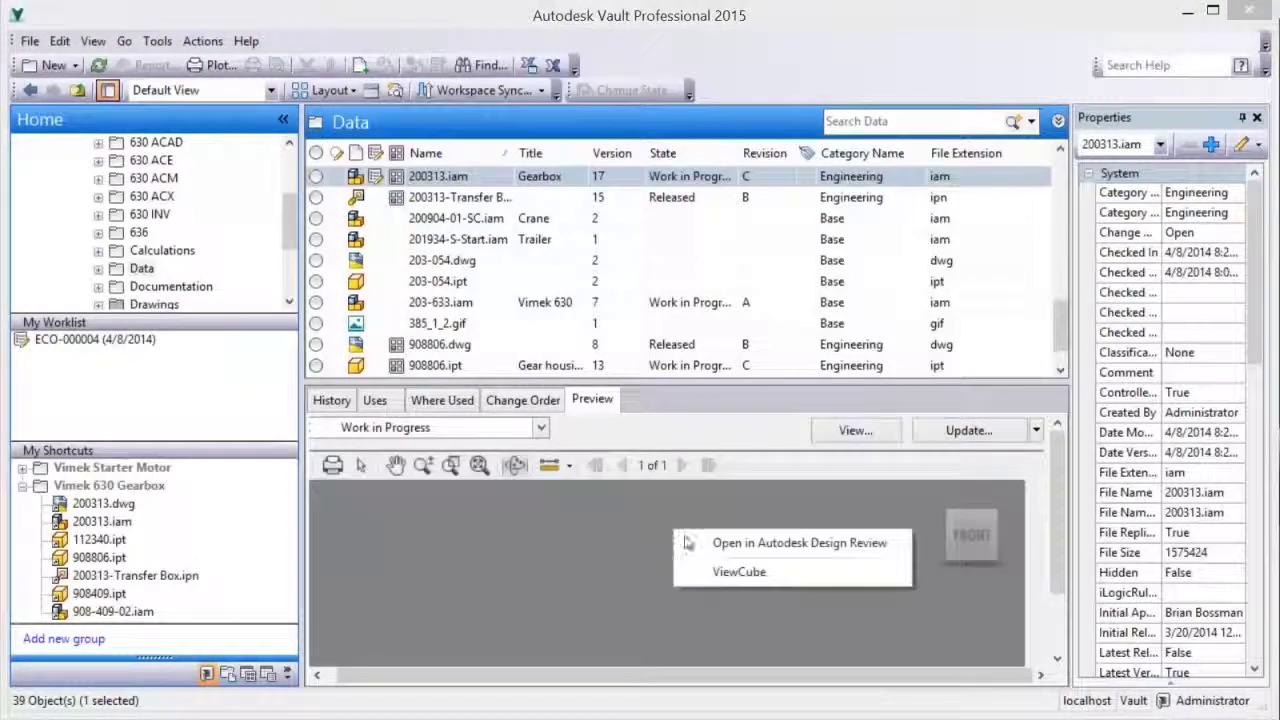
click(712, 543)
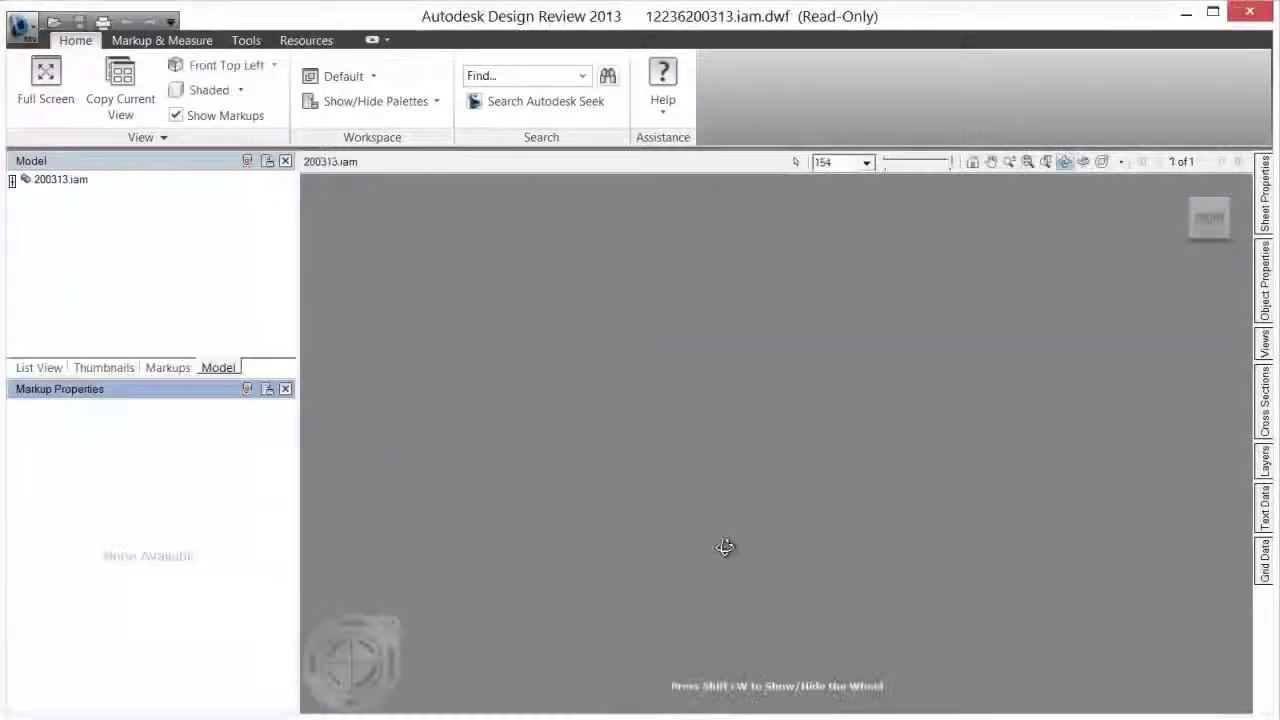
mouse_move(1209, 216)
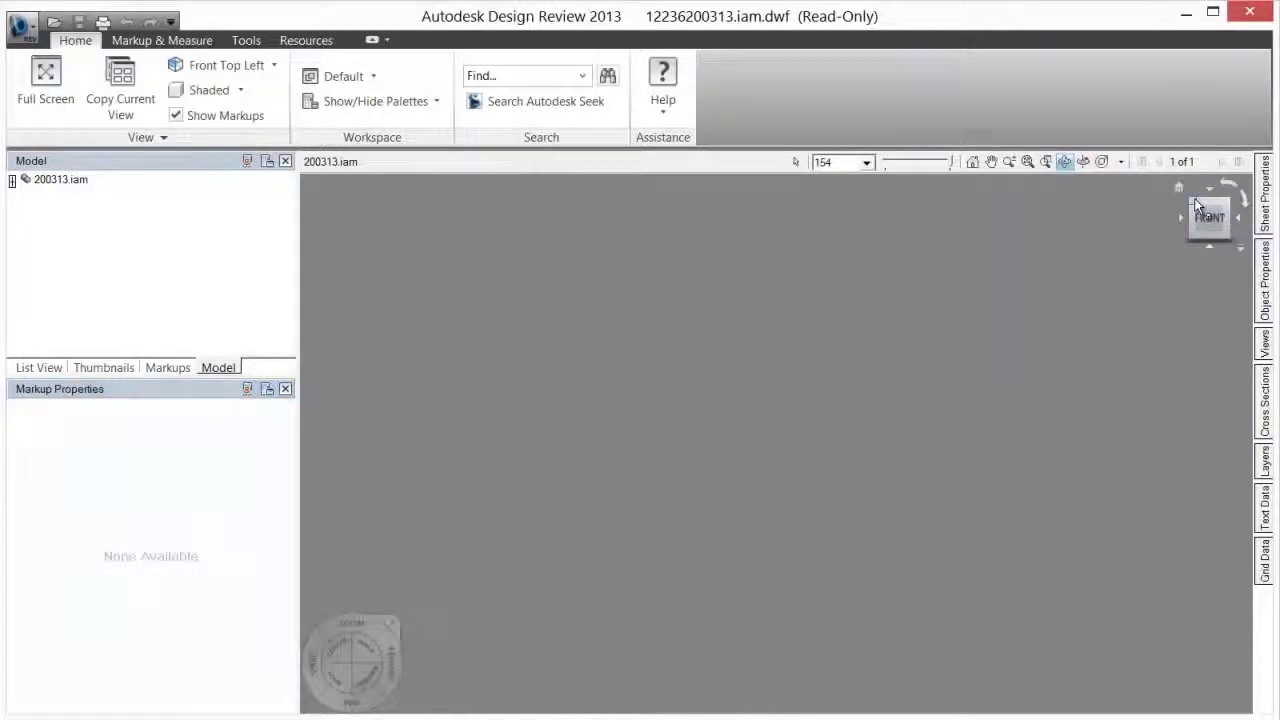
Fit the original 200313 gearbox to the view with Home and zoom in on it
click(1197, 205)
scroll(789, 446, up, 3)
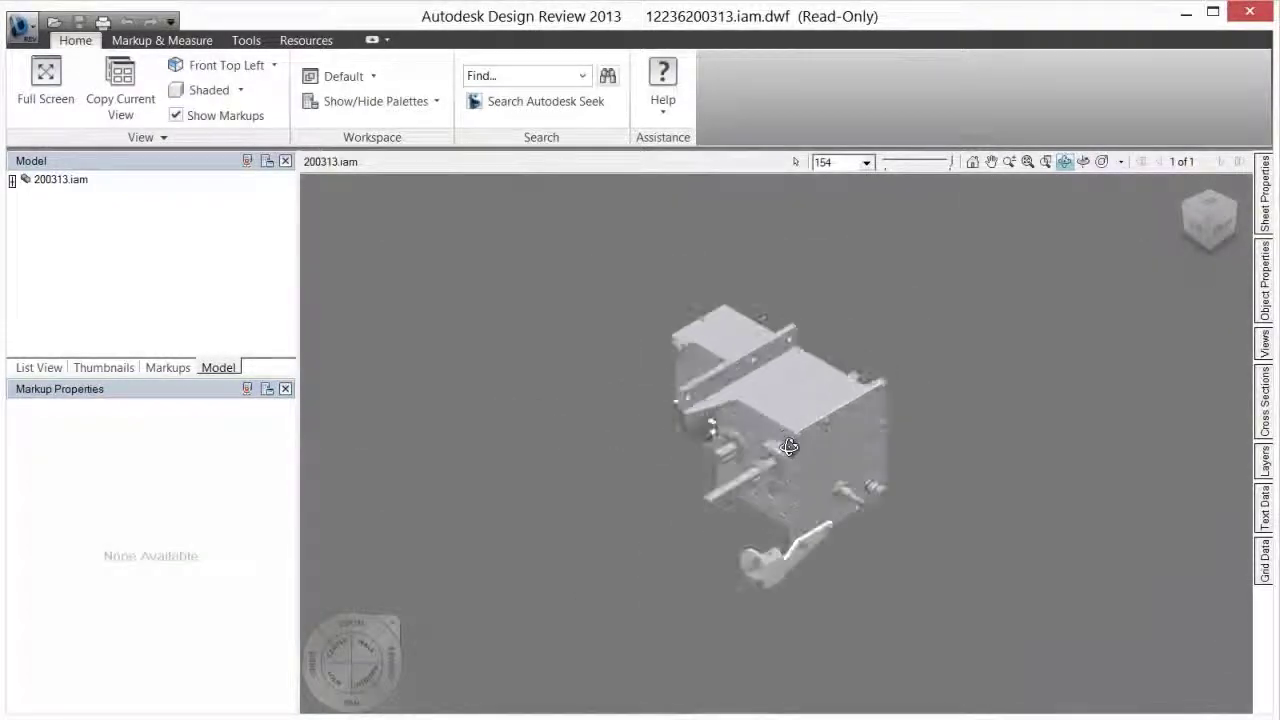
scroll(789, 446, up, 1)
scroll(789, 446, up, 2)
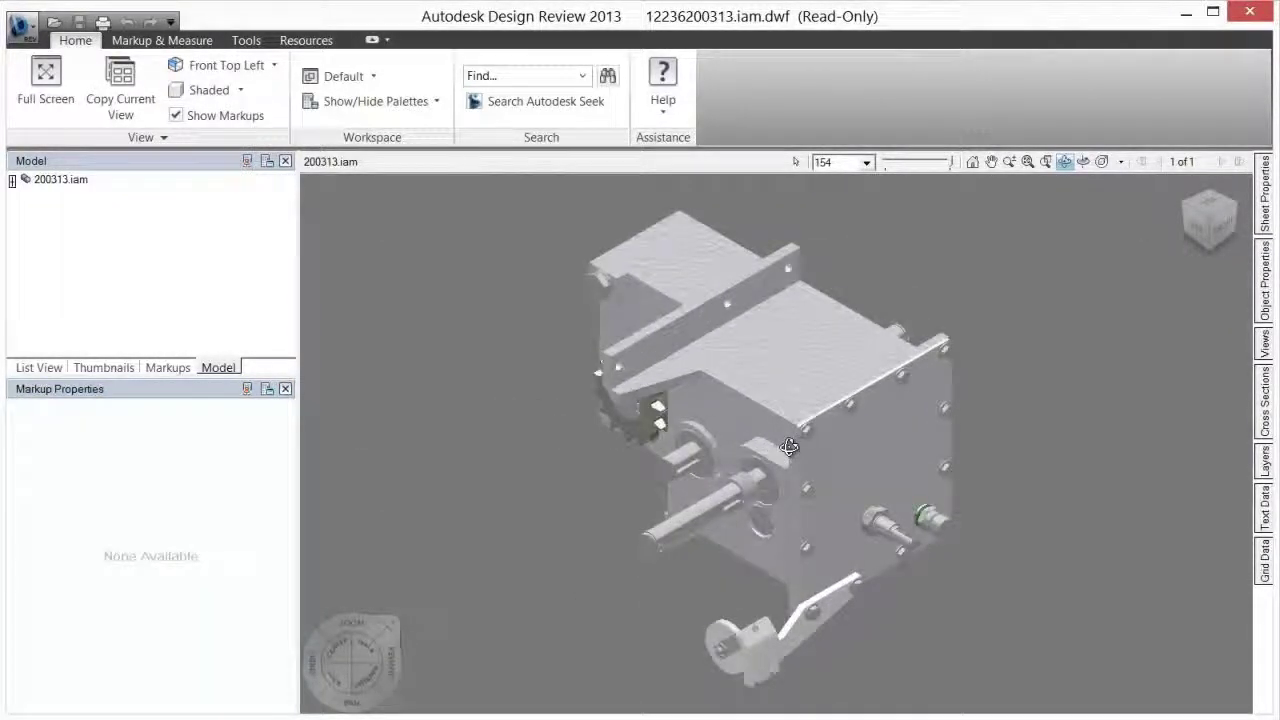